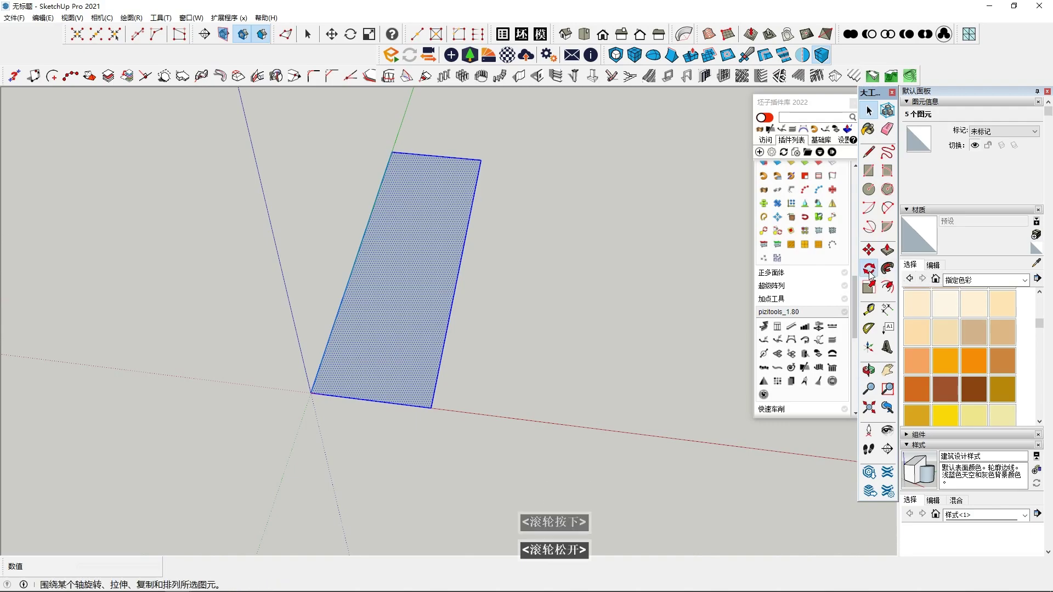
Rotate the rectangle 90 degrees about its corner at the origin so its long side follows the red axis
click(420, 407)
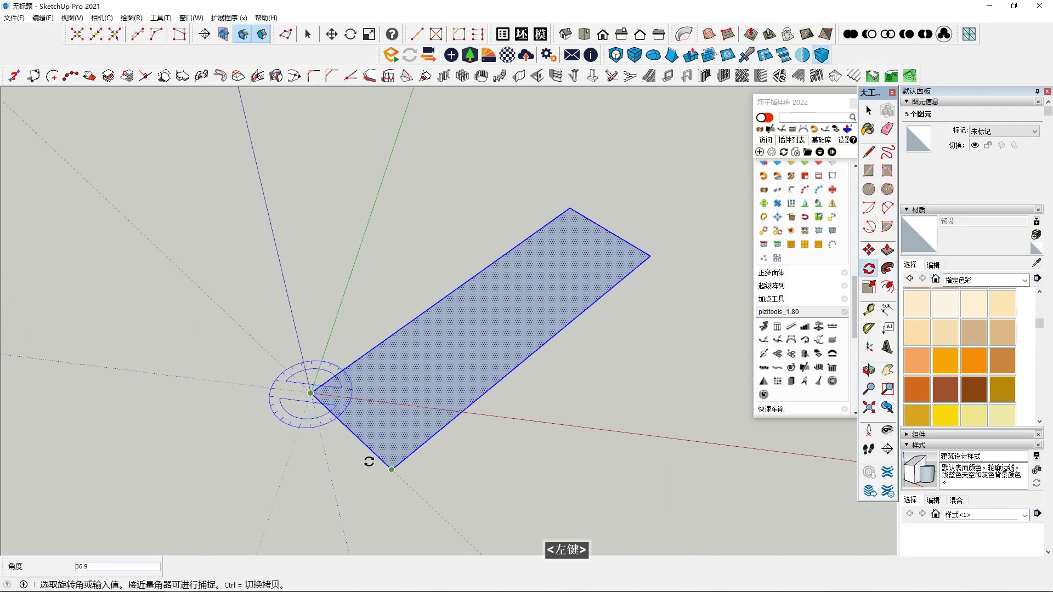
text(90)
key(Return)
key(space)
middle_drag(360, 445, 406, 408)
click(713, 290)
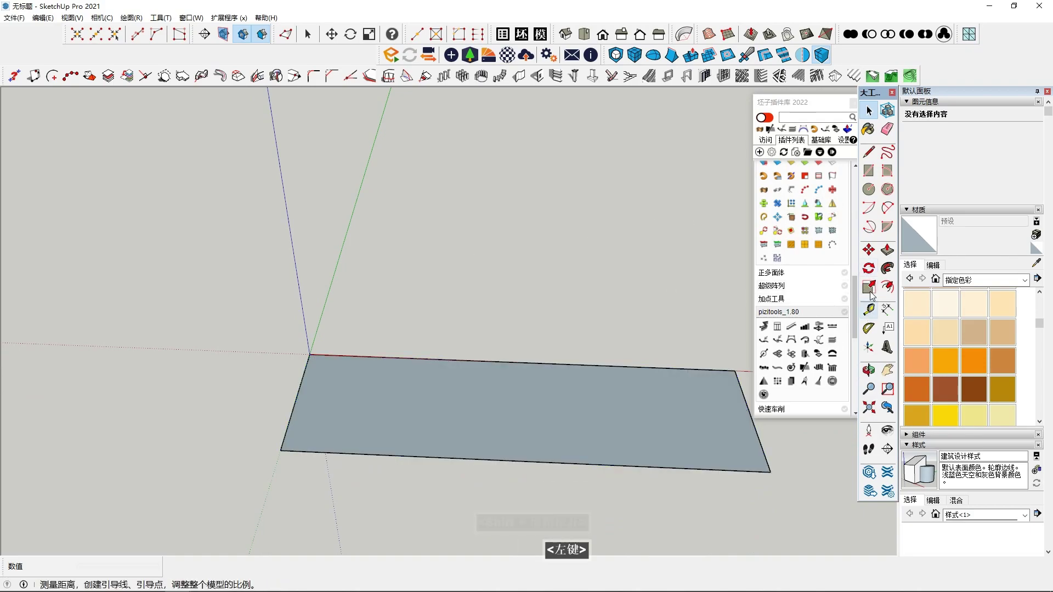
Draw a narrow strip about 5289 mm long inside the front long edge, from the edge's midpoint to the short edge nearest the origin
click(869, 153)
middle_drag(395, 486, 407, 491)
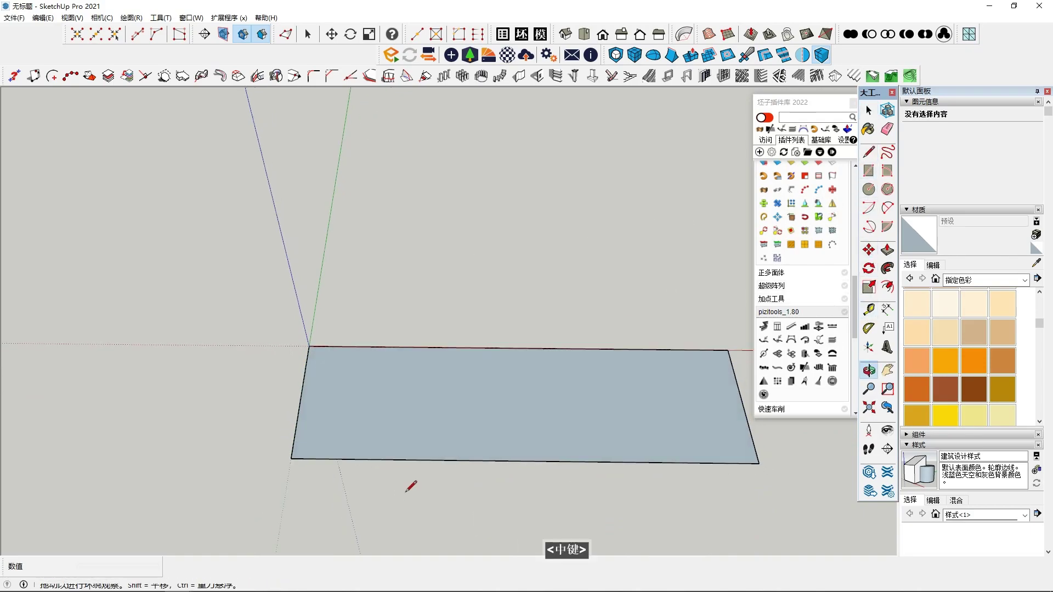
click(291, 458)
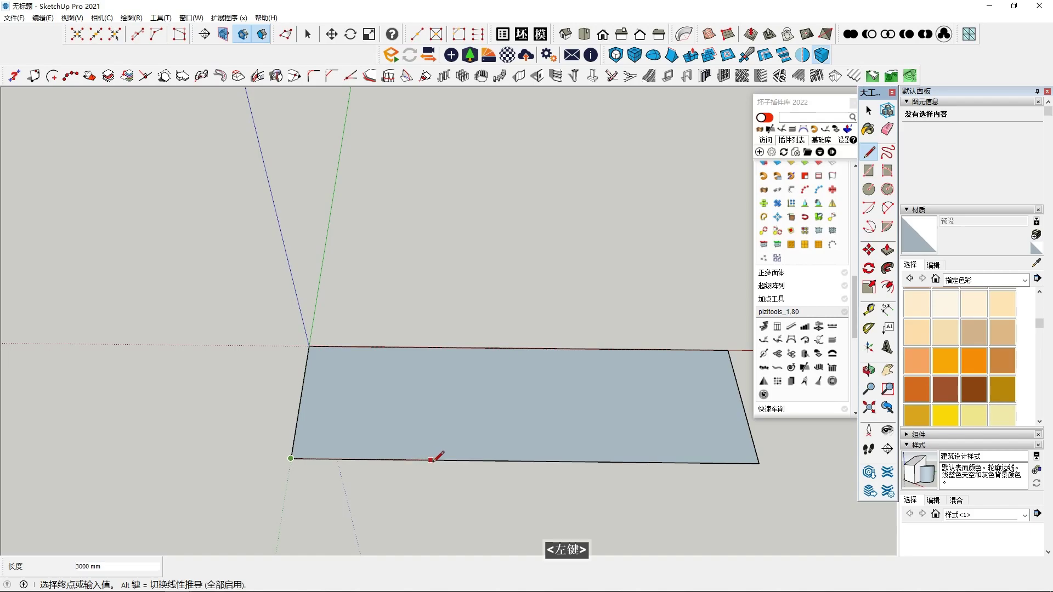
click(539, 453)
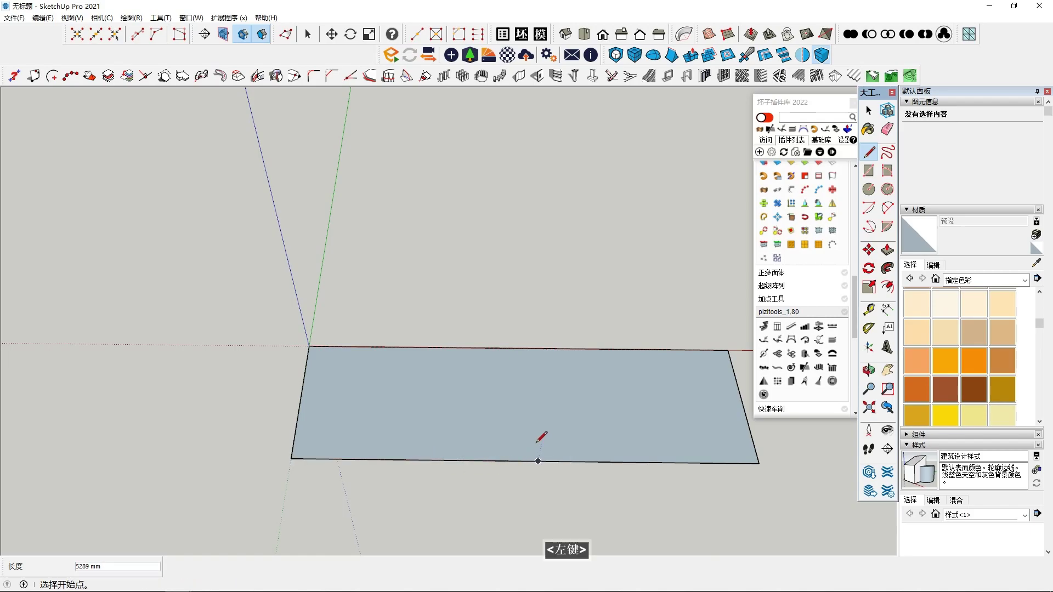
middle_drag(537, 441, 605, 430)
scroll(606, 431, up, 1)
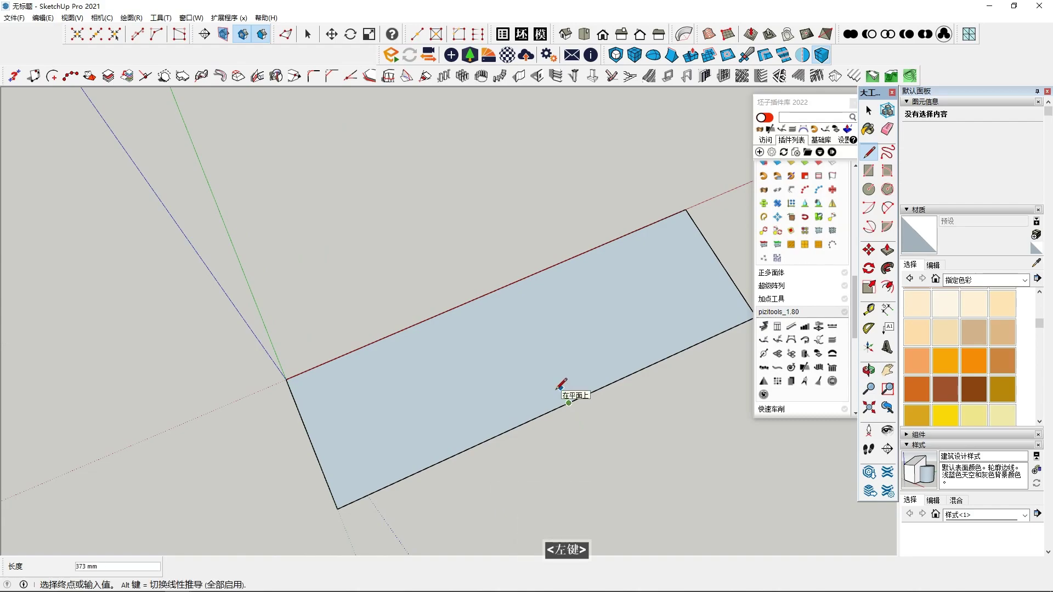
scroll(558, 388, up, 3)
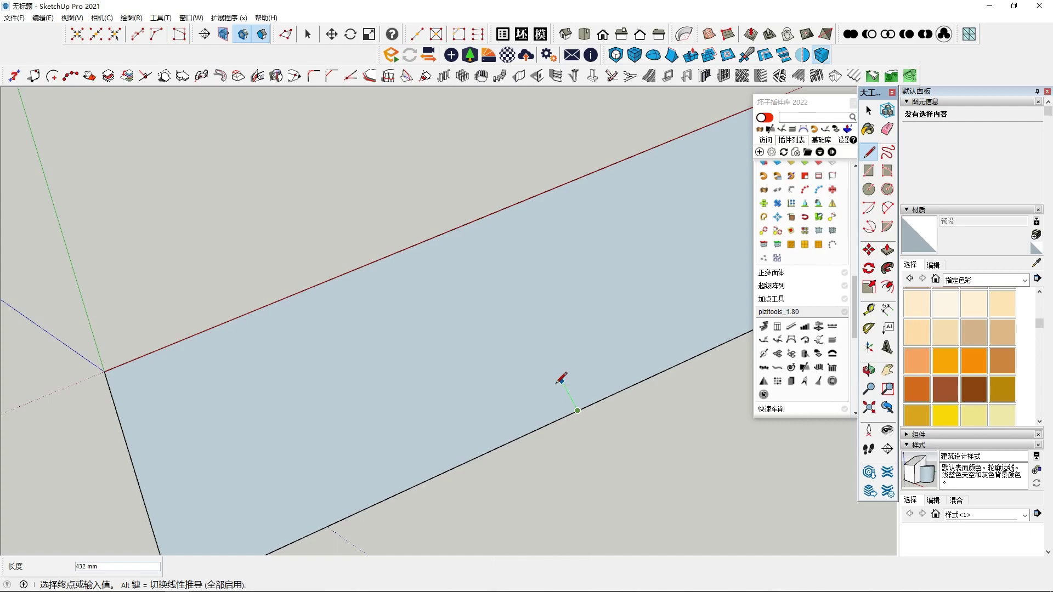
shift+middle_drag(455, 431, 427, 415)
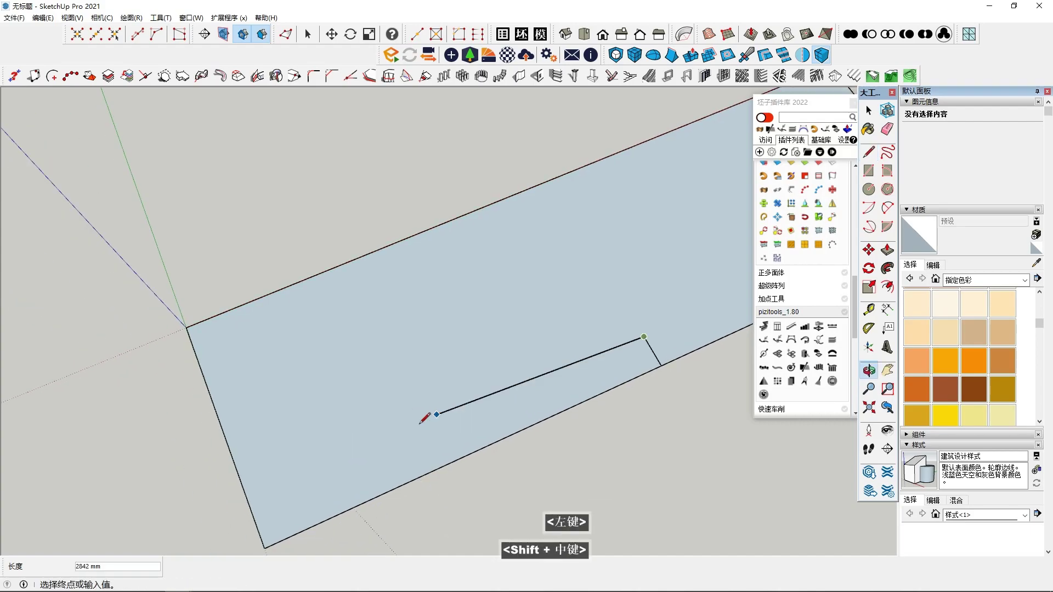
click(252, 514)
Copy the strip's face and edges across the rectangle along the green axis, flush with the opposite long edge
key(space)
middle_drag(395, 494, 568, 350)
click(564, 331)
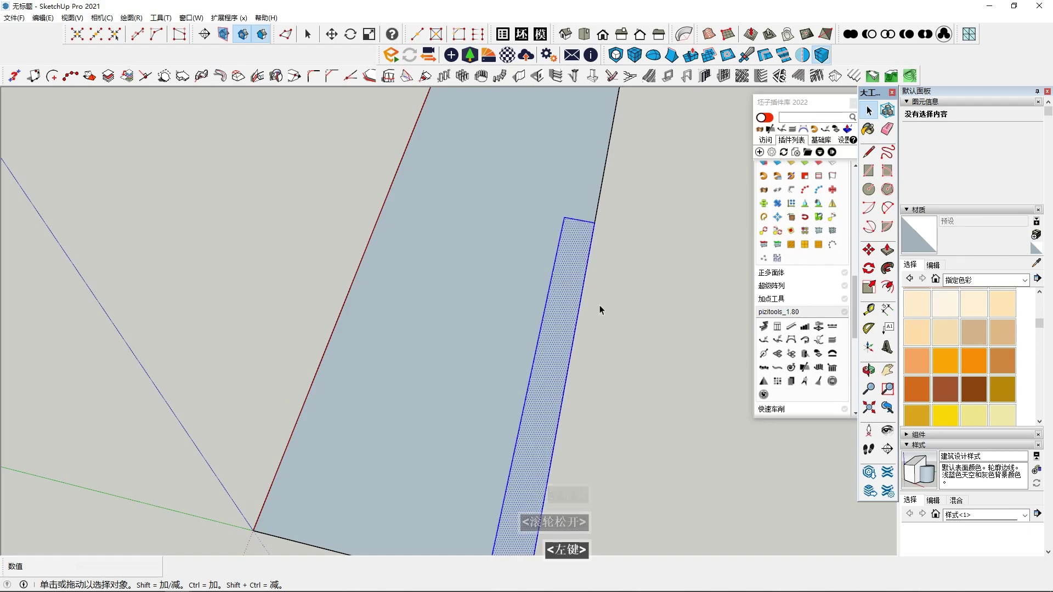
ctrl+click(868, 250)
click(565, 217)
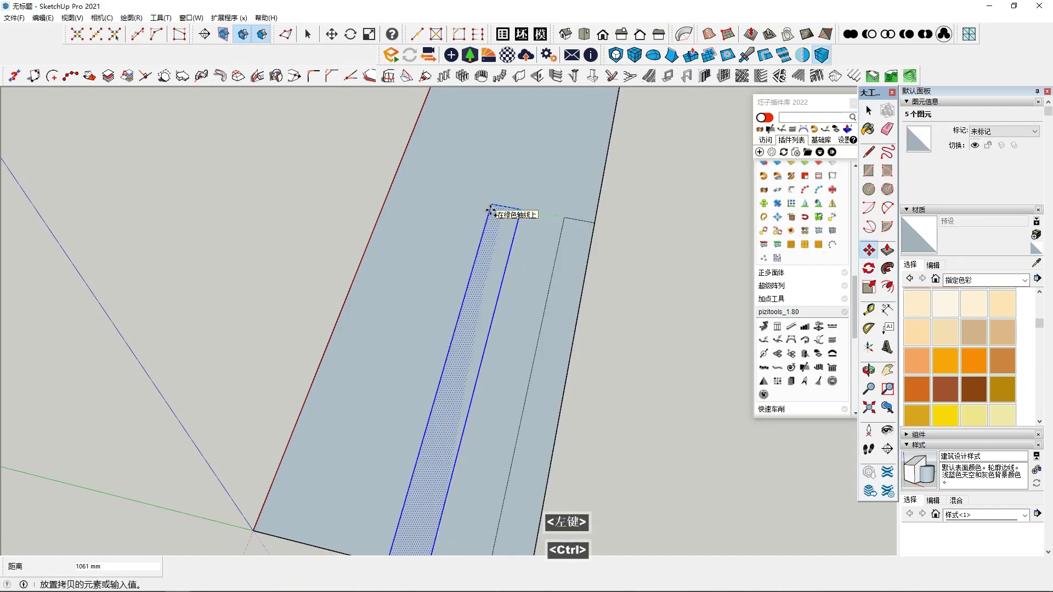
click(391, 187)
key(space)
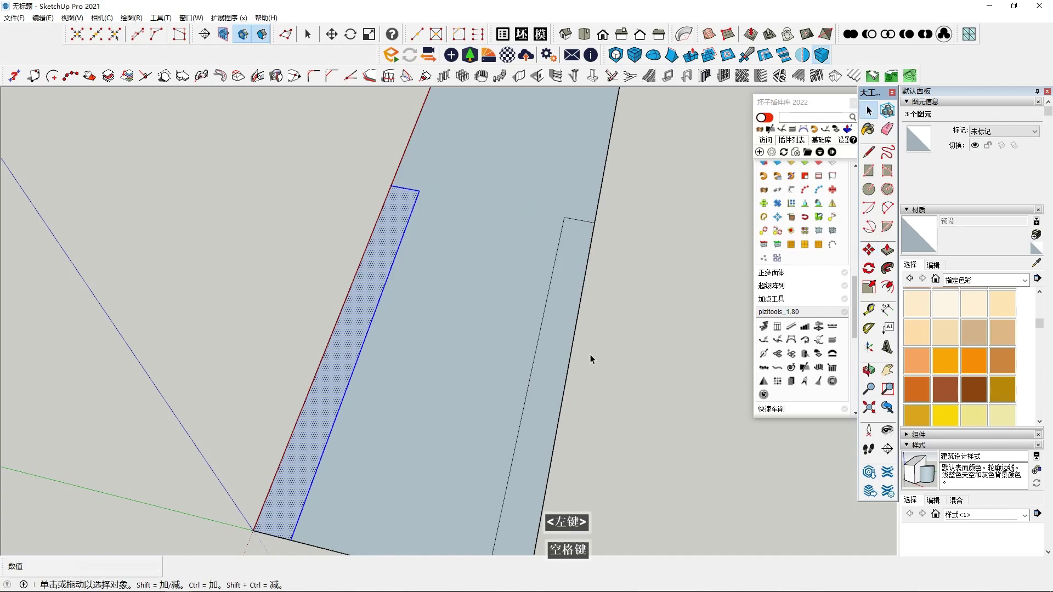
Delete the outer edges of both strips to cut matching notches from the rectangle's long sides
click(565, 369)
click(568, 368)
key(Delete)
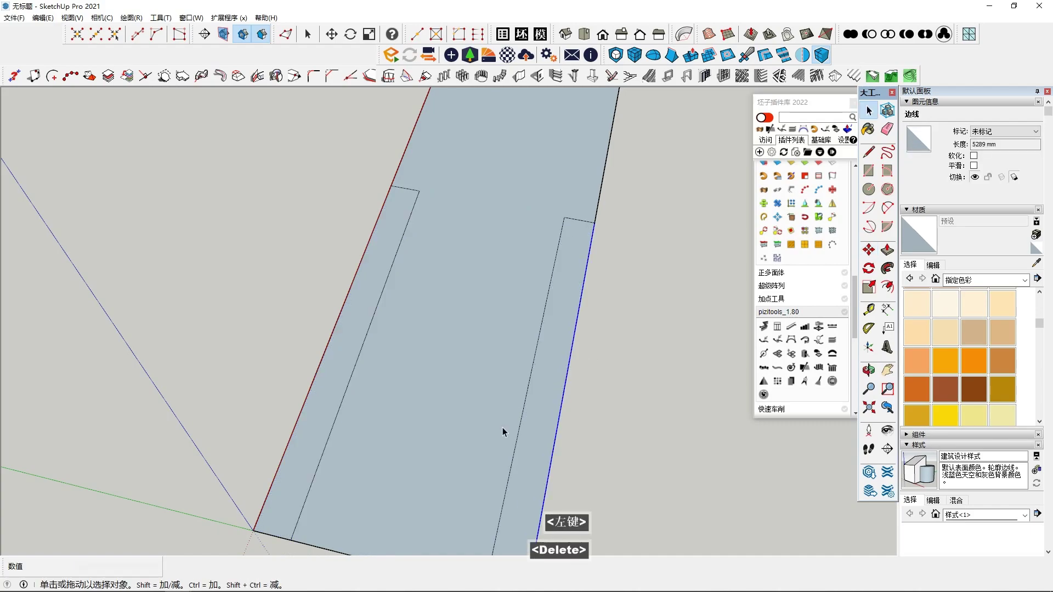
scroll(267, 364, down, 1)
key(Delete)
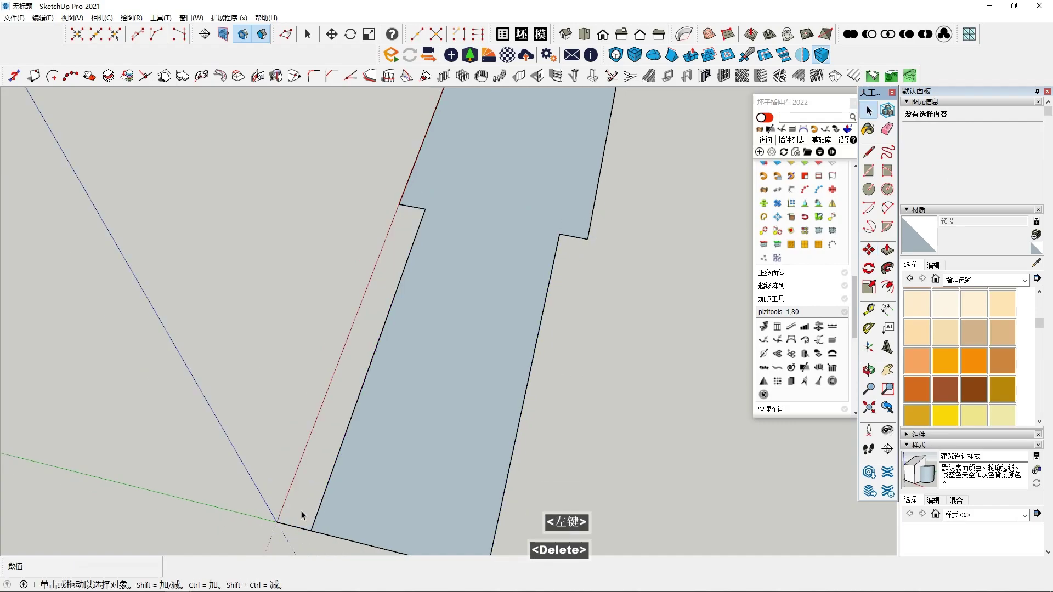
shift+middle_drag(450, 500, 394, 400)
middle_drag(442, 453, 452, 260)
double_click(453, 260)
middle_drag(482, 297, 512, 281)
key(p)
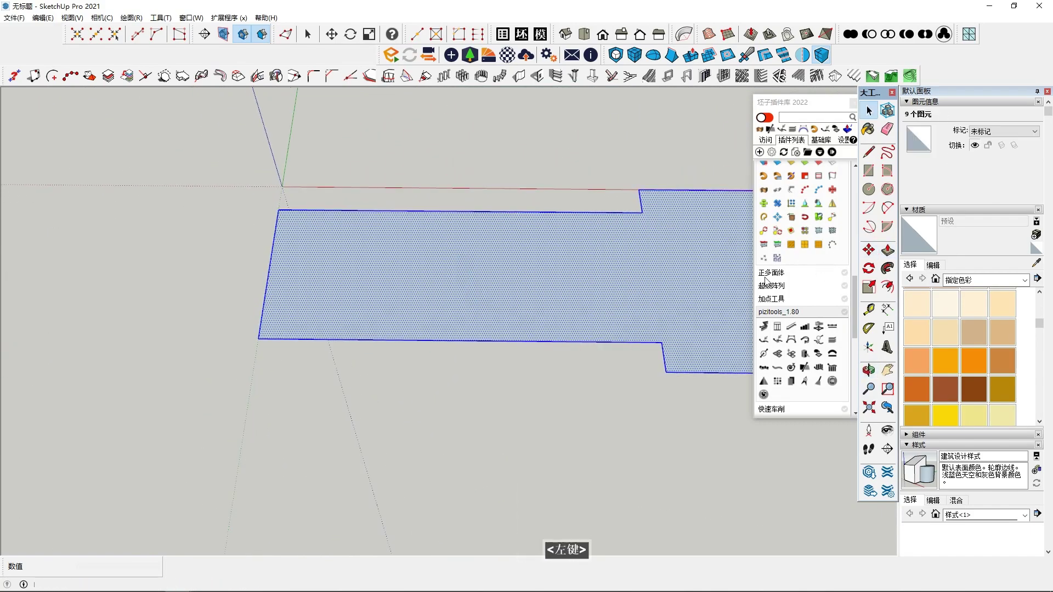
double_click(527, 287)
double_click(484, 291)
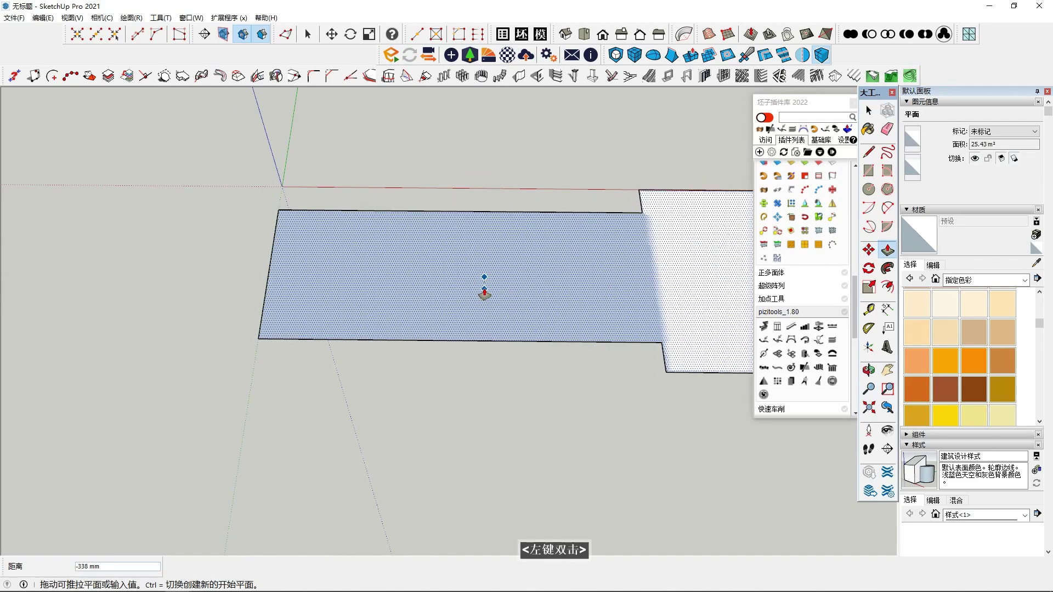
middle_drag(466, 269, 442, 259)
click(438, 288)
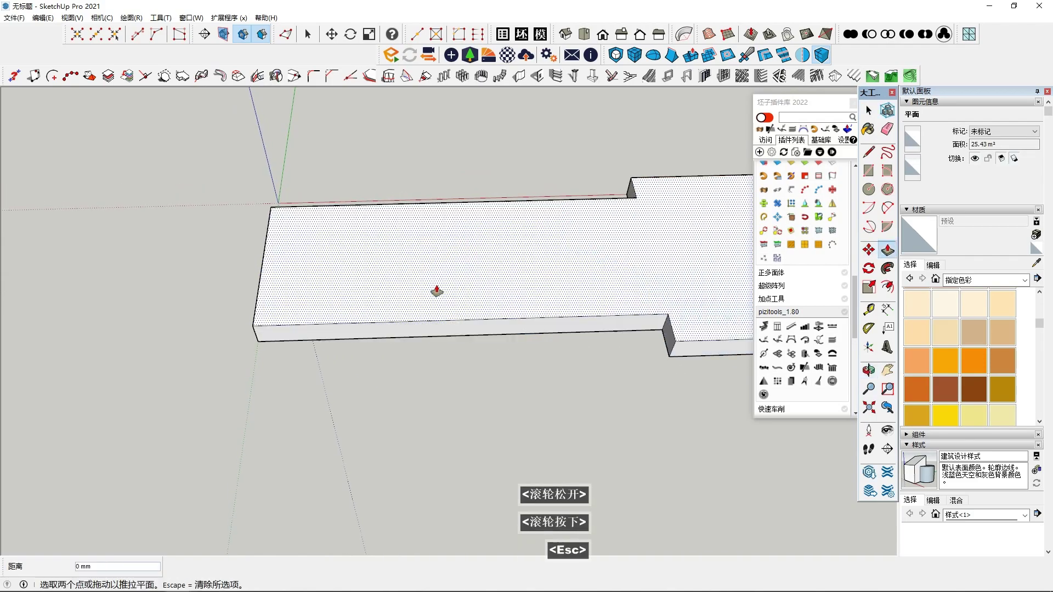
key(ctrl+z)
Extrude the notched face upward 200 mm with Push/Pull
click(418, 301)
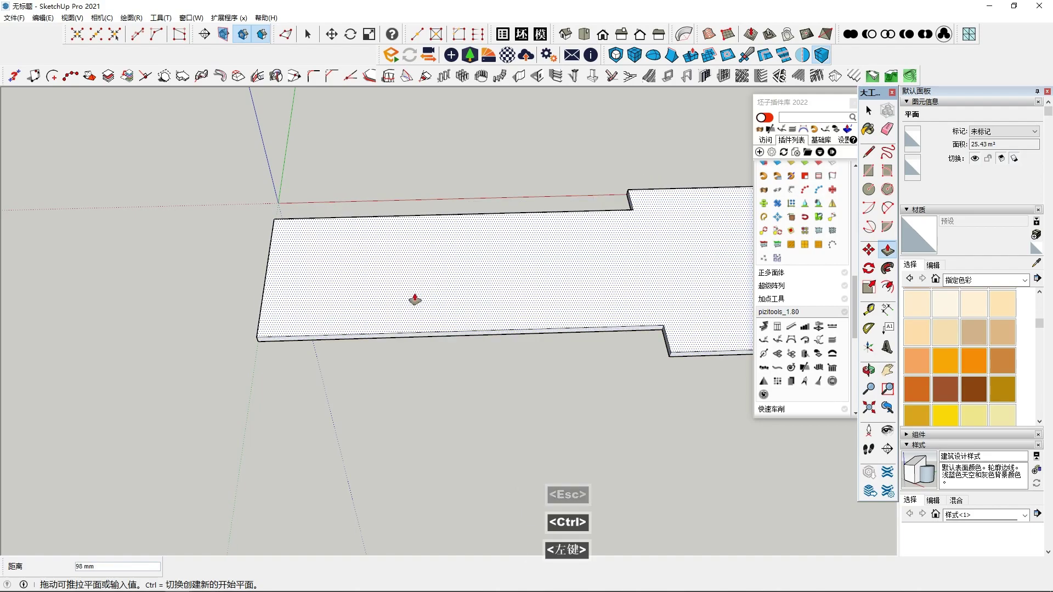
text(200)
key(Return)
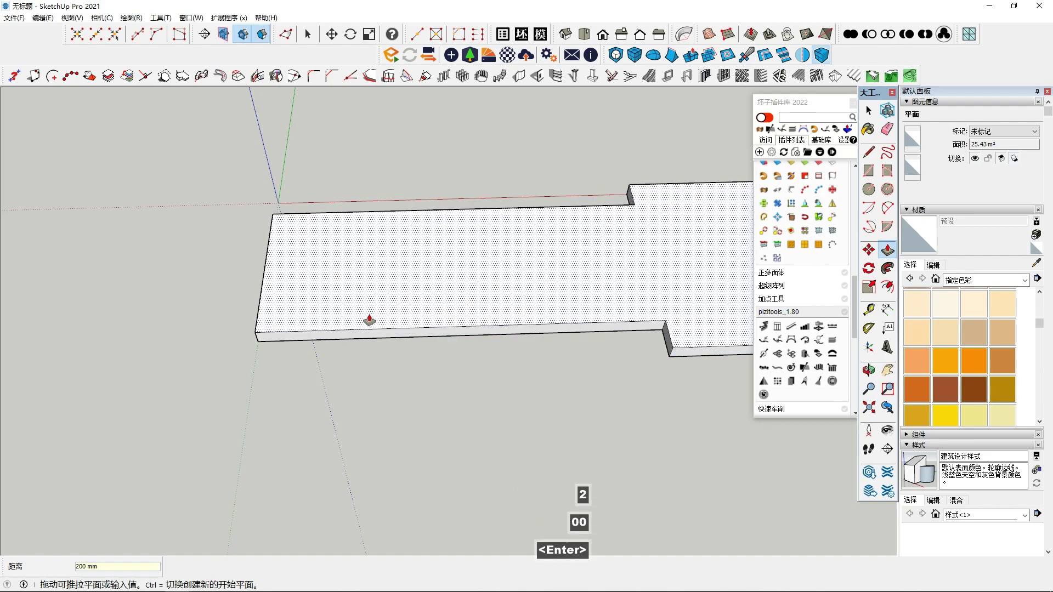
Select the whole extruded slab with all its faces and edges and make it a group
key(space)
triple_click(426, 261)
right_click(427, 261)
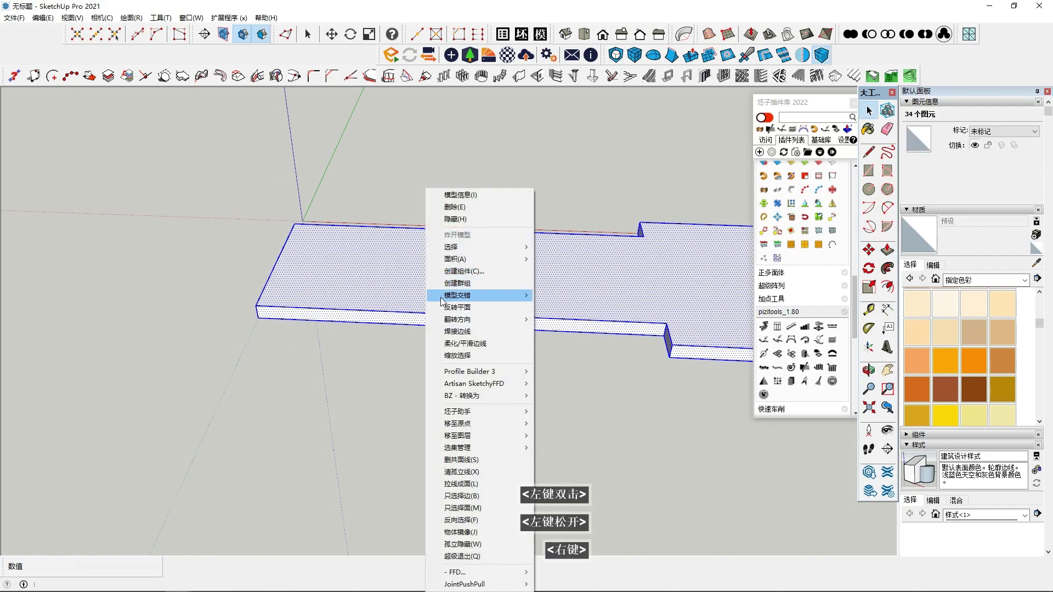
click(460, 287)
middle_drag(439, 303, 418, 235)
scroll(454, 357, down, 1)
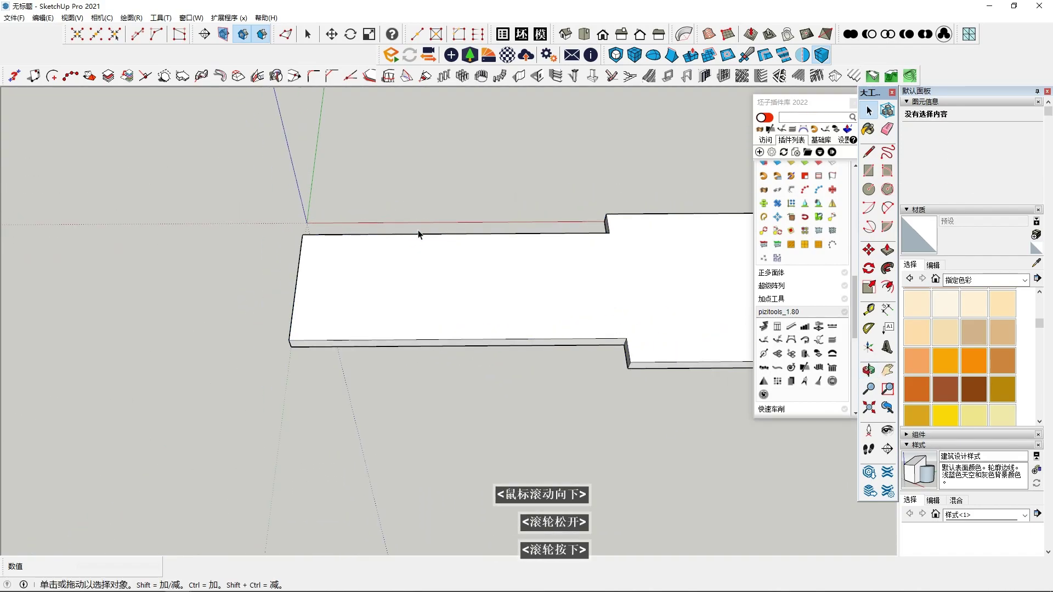
key(shift+F6)
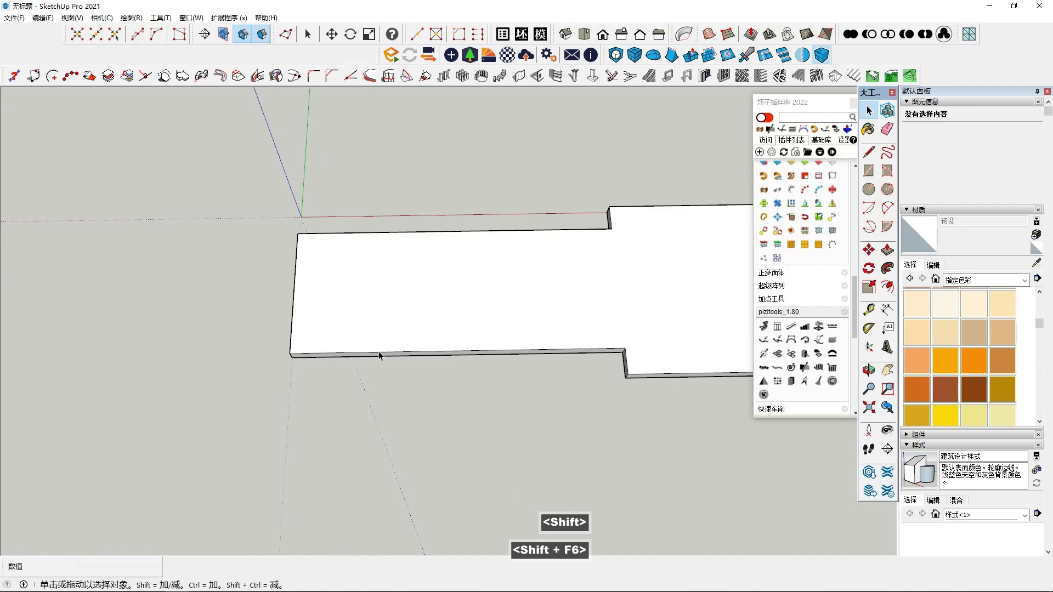
middle_drag(379, 356, 356, 334)
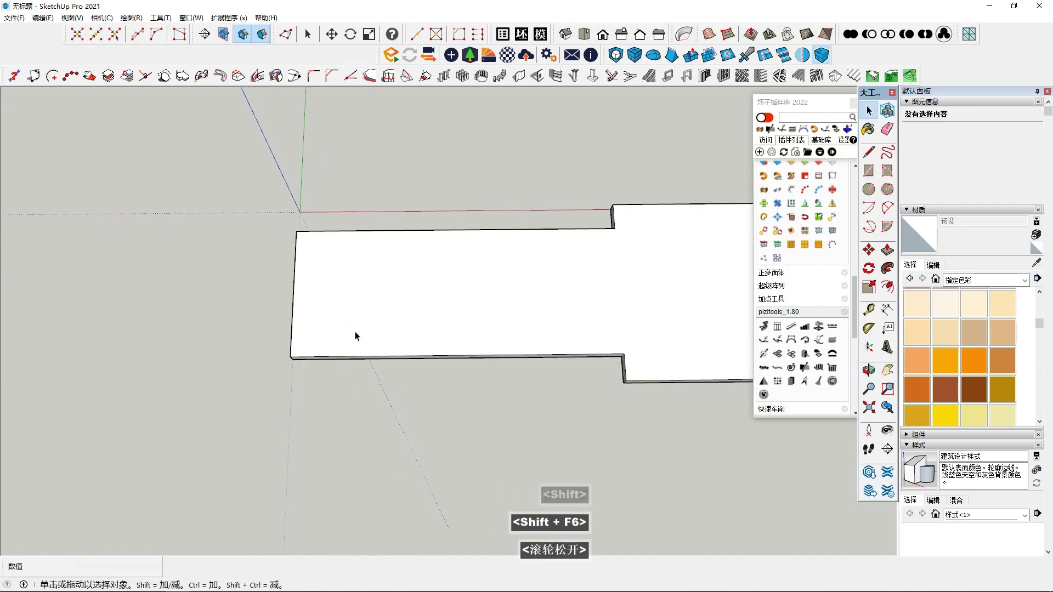
Draw a circle with a radius of about 210 mm centred on the slab's front corner near the origin
scroll(439, 312, up, 2)
click(869, 189)
shift+middle_click(398, 356)
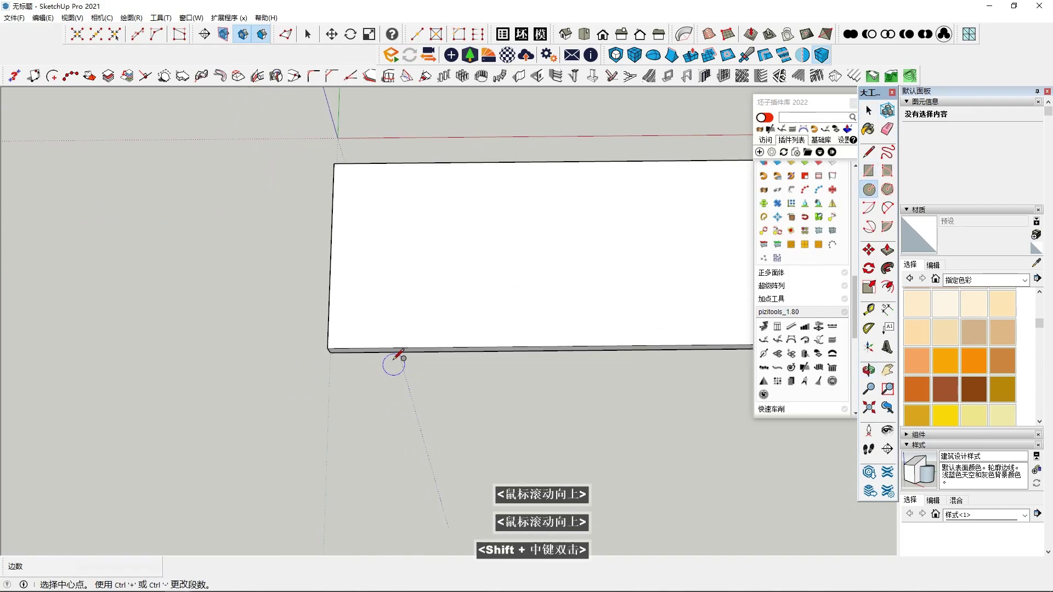
click(327, 348)
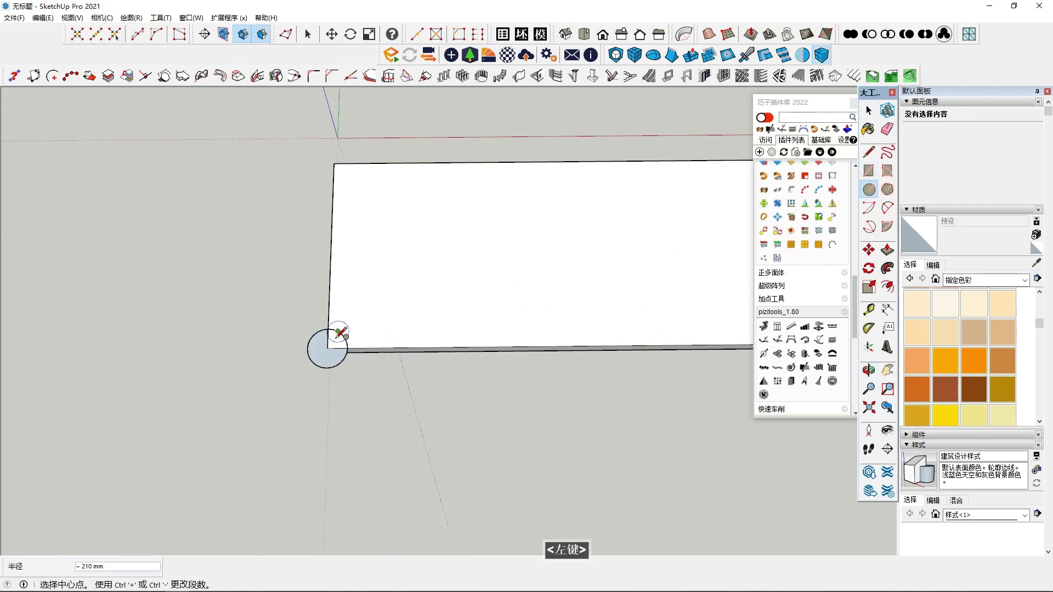
Move the circle with its face about 407 mm diagonally inward so it sits fully on the slab's corner
key(space)
key(m)
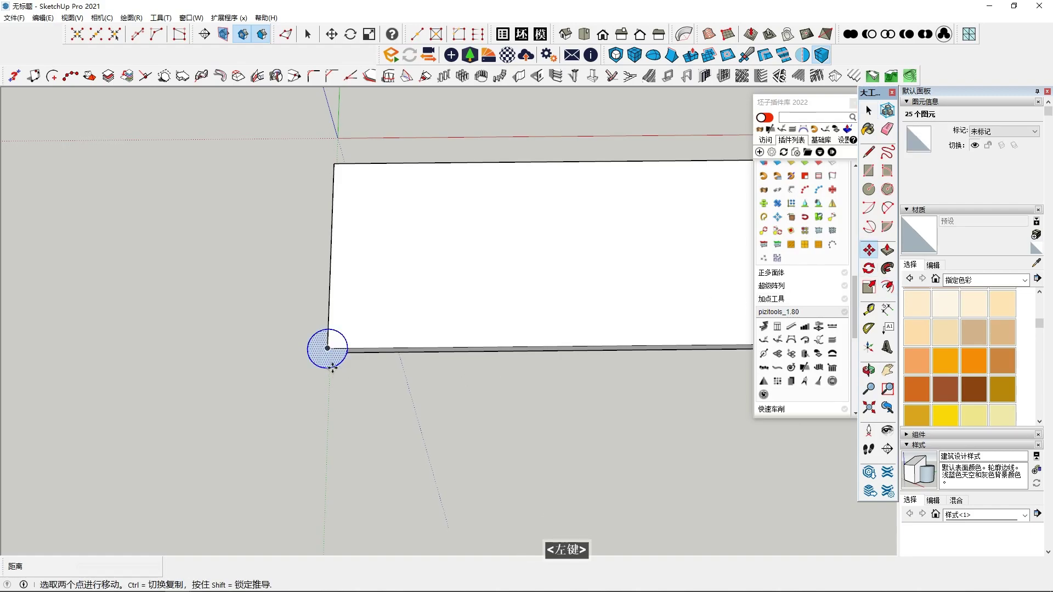
click(313, 364)
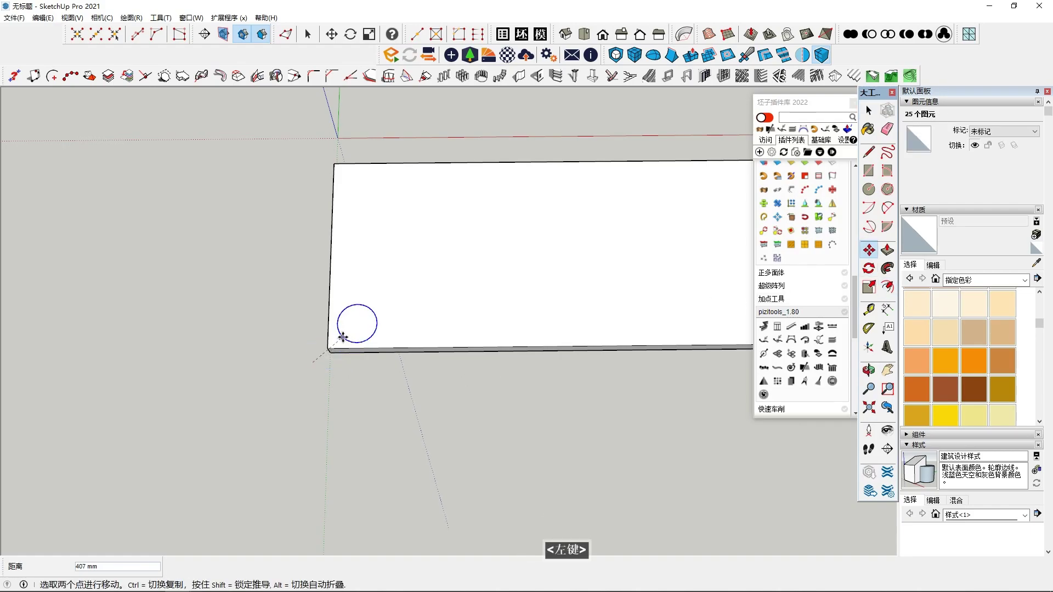
click(343, 337)
key(space)
Examine the circle's face up close where it overlaps the slab's top surface
middle_drag(362, 333, 418, 284)
scroll(352, 307, up, 3)
scroll(338, 315, up, 2)
middle_drag(338, 315, 426, 351)
middle_drag(427, 351, 366, 396)
double_click(400, 355)
click(401, 355)
middle_drag(401, 356, 348, 411)
scroll(394, 336, up, 1)
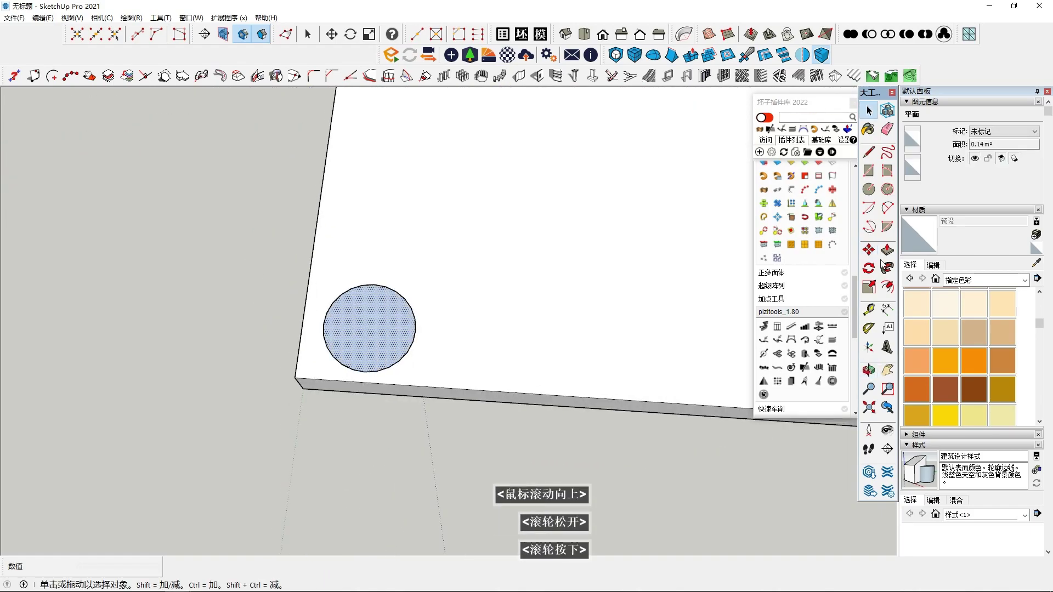
middle_drag(532, 354, 554, 338)
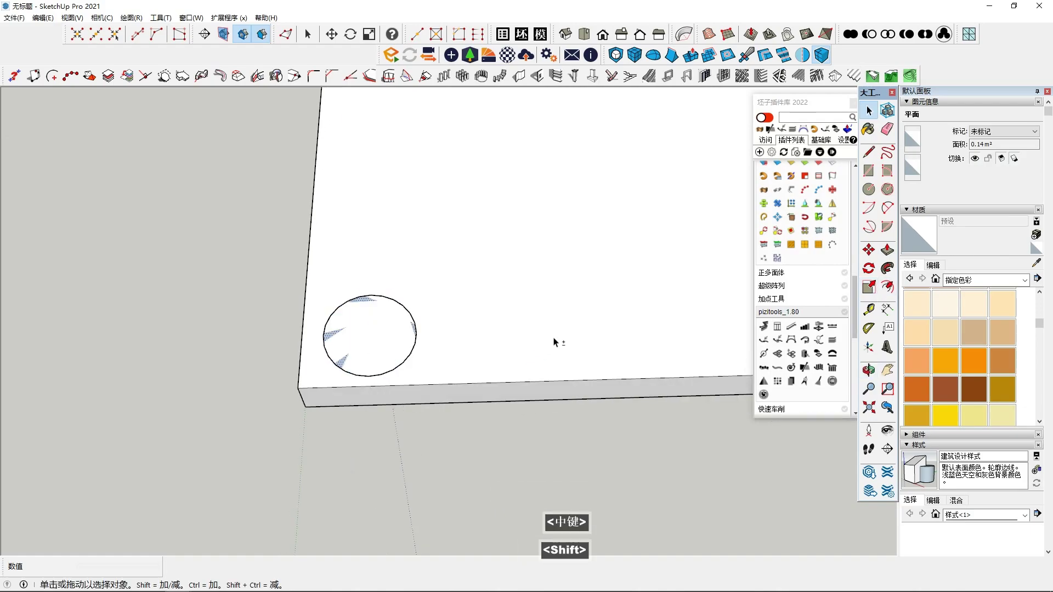
key(shift+F6)
key(space)
middle_drag(363, 352, 358, 467)
Select the circle's face and outline and turn them into a component with the default settings
click(373, 328)
scroll(373, 328, up, 1)
scroll(373, 327, down, 1)
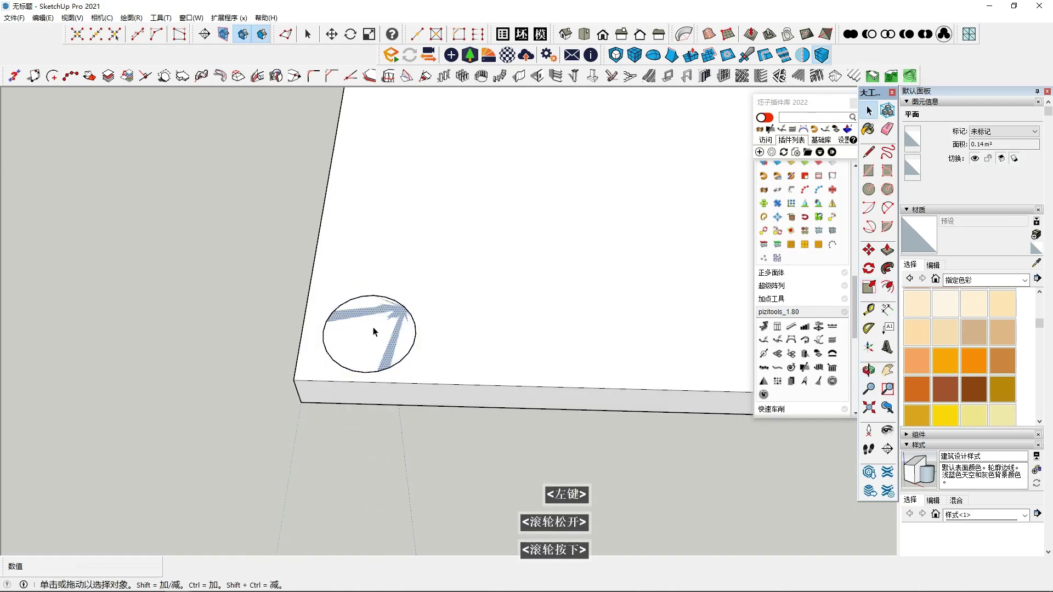
scroll(373, 328, up, 3)
right_click(373, 328)
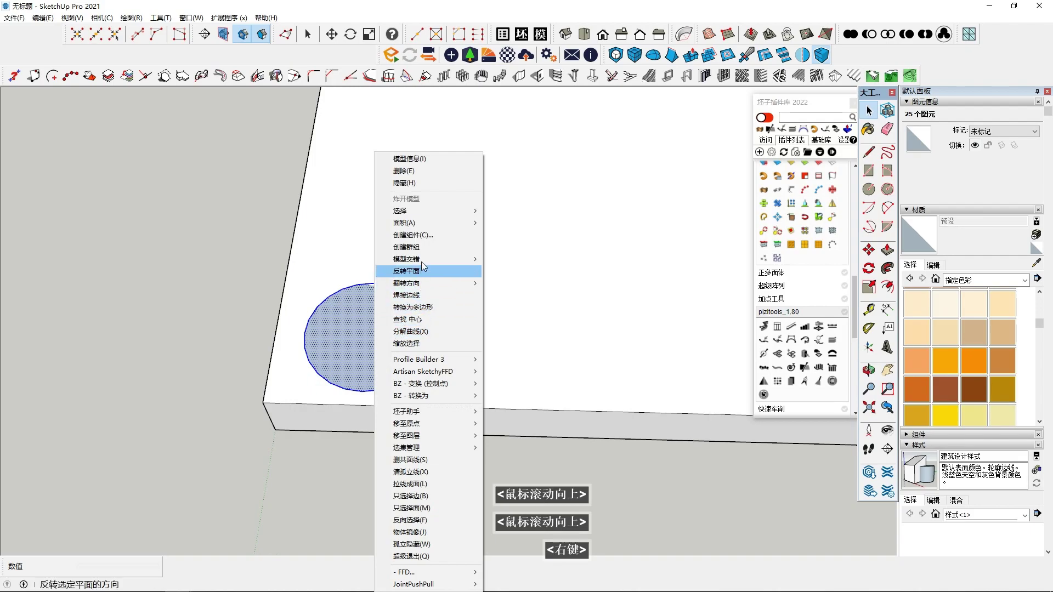
click(425, 238)
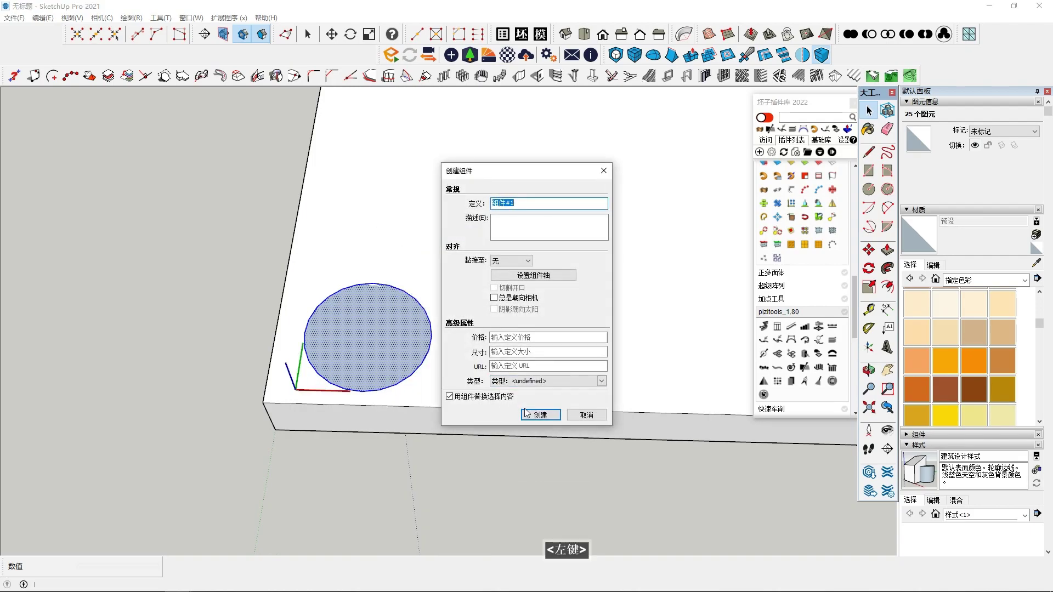
click(540, 415)
middle_drag(606, 332, 620, 314)
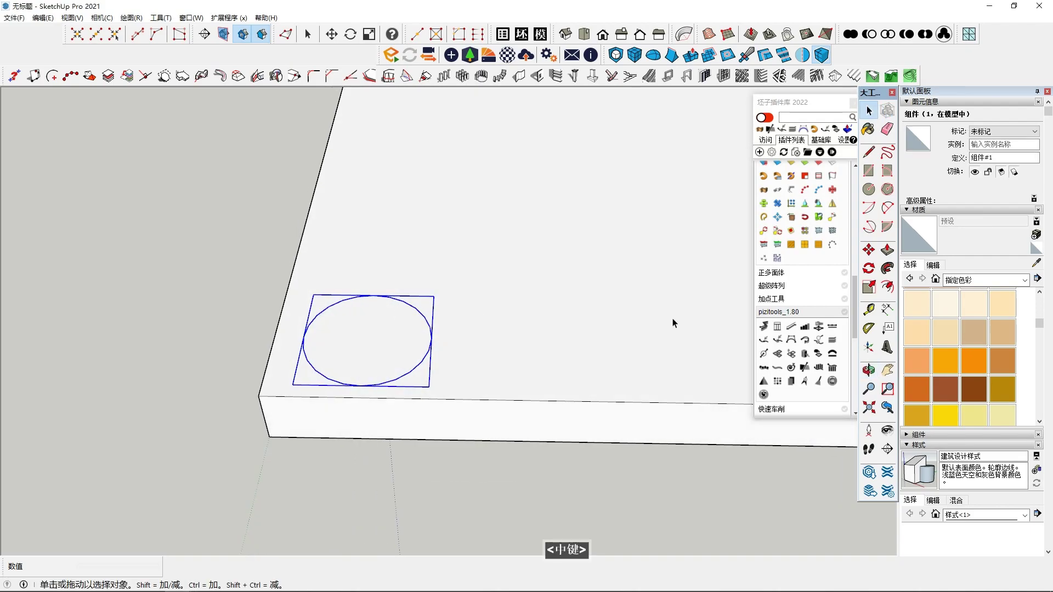
click(886, 254)
key(space)
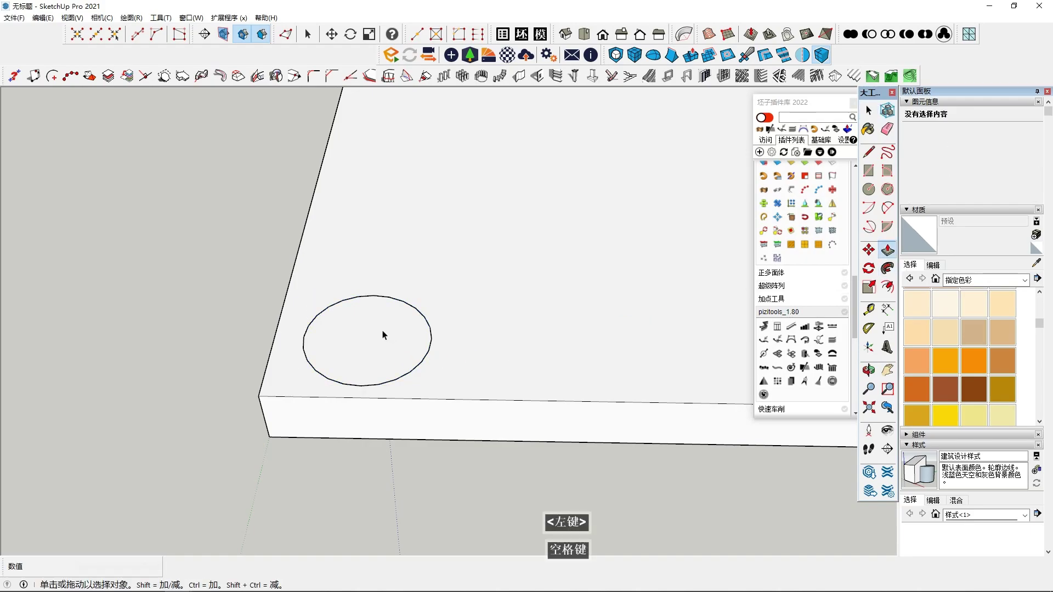
double_click(381, 332)
middle_drag(379, 331, 371, 329)
click(186, 320)
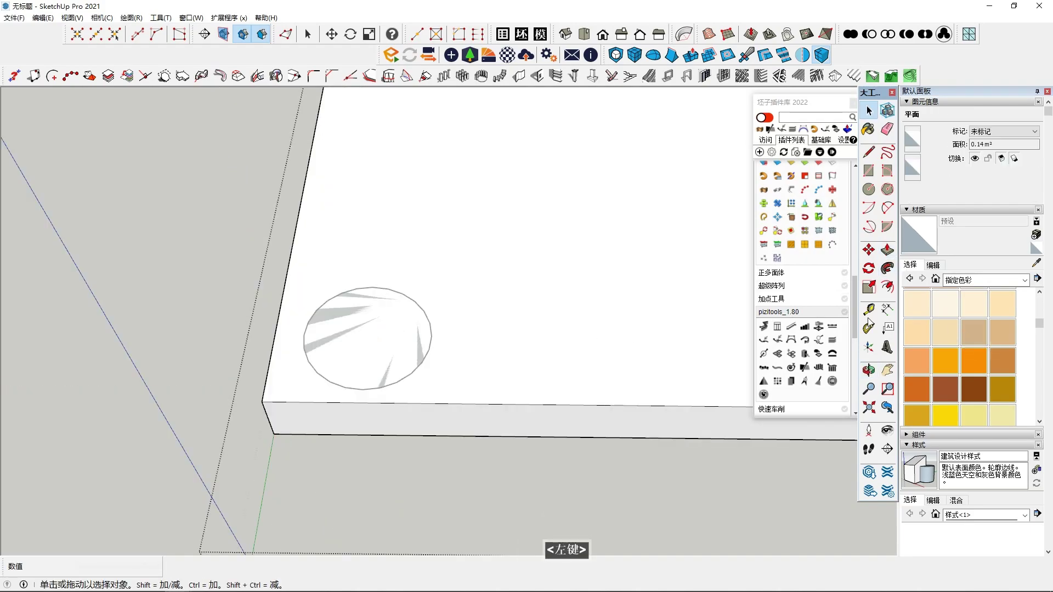
Scale the circle component uniformly about its centre to 0.71
click(869, 286)
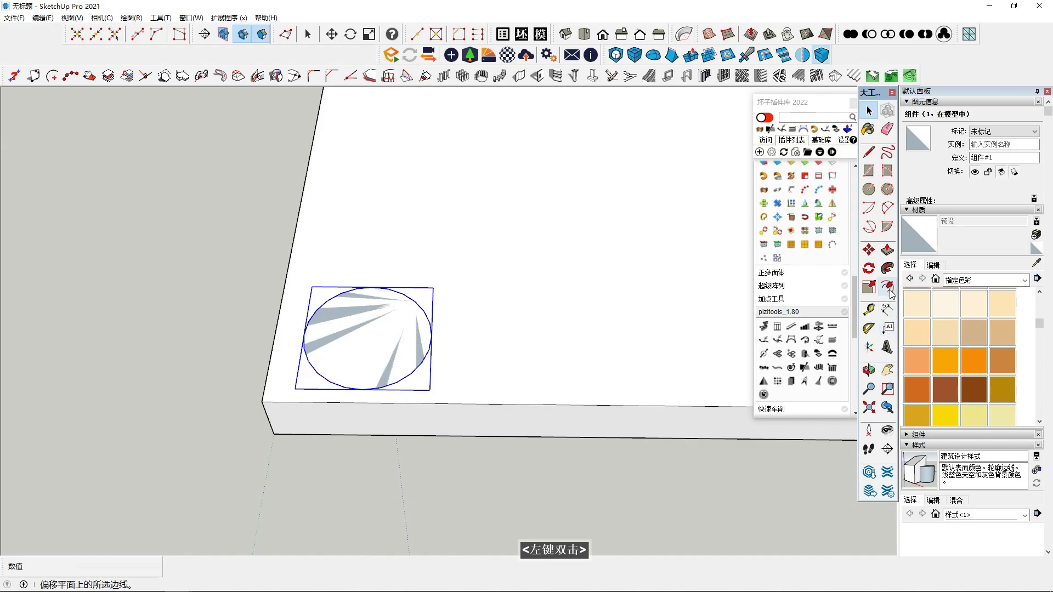
ctrl+drag(433, 288, 416, 300)
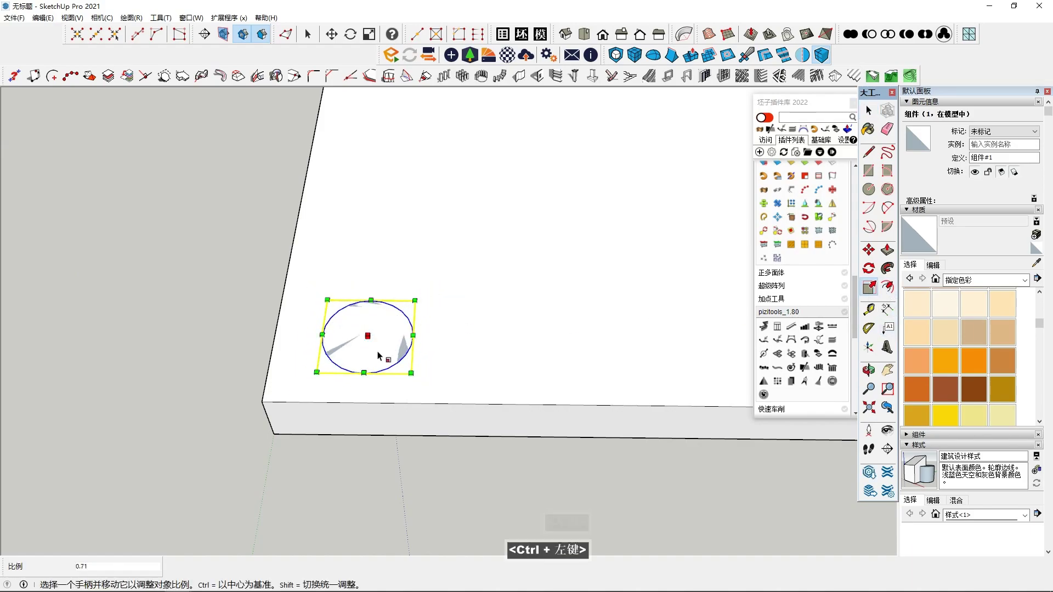
middle_drag(380, 355, 367, 346)
key(space)
Inside the circle component, draw an outward-bulging vertical arc about 69 mm high standing on the circle's edge
scroll(365, 346, up, 3)
scroll(366, 346, down, 1)
middle_click(365, 345)
shift+middle_drag(439, 341, 395, 391)
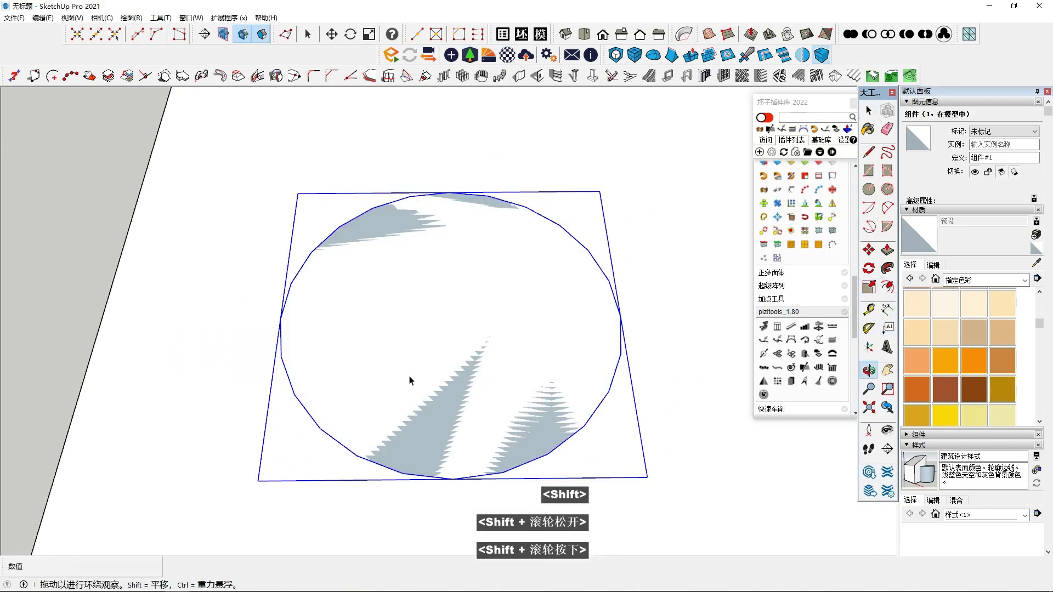
double_click(464, 369)
click(421, 354)
middle_drag(422, 354, 403, 321)
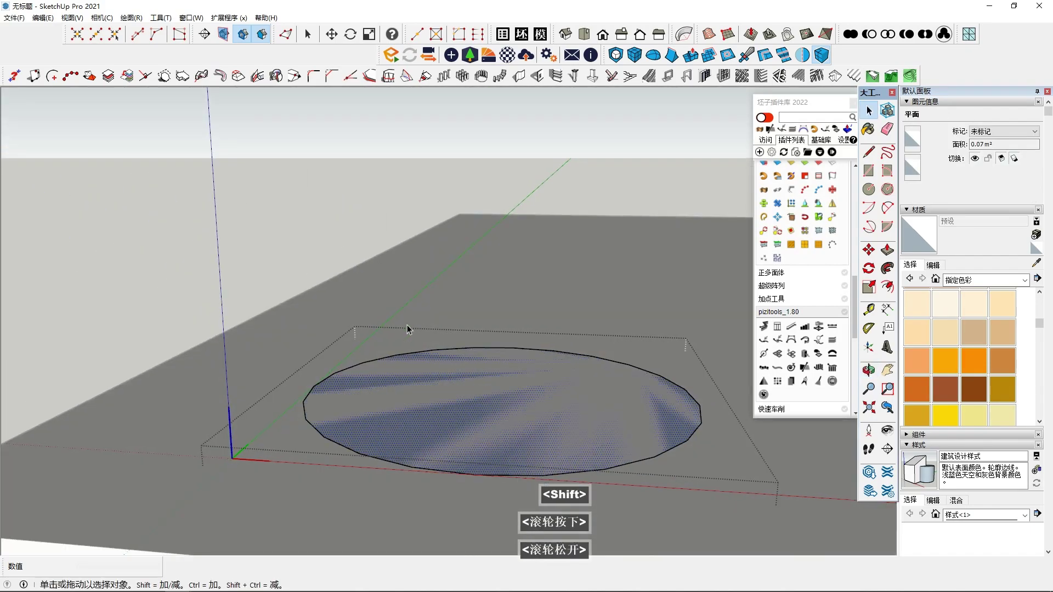
click(886, 209)
middle_drag(415, 363, 499, 351)
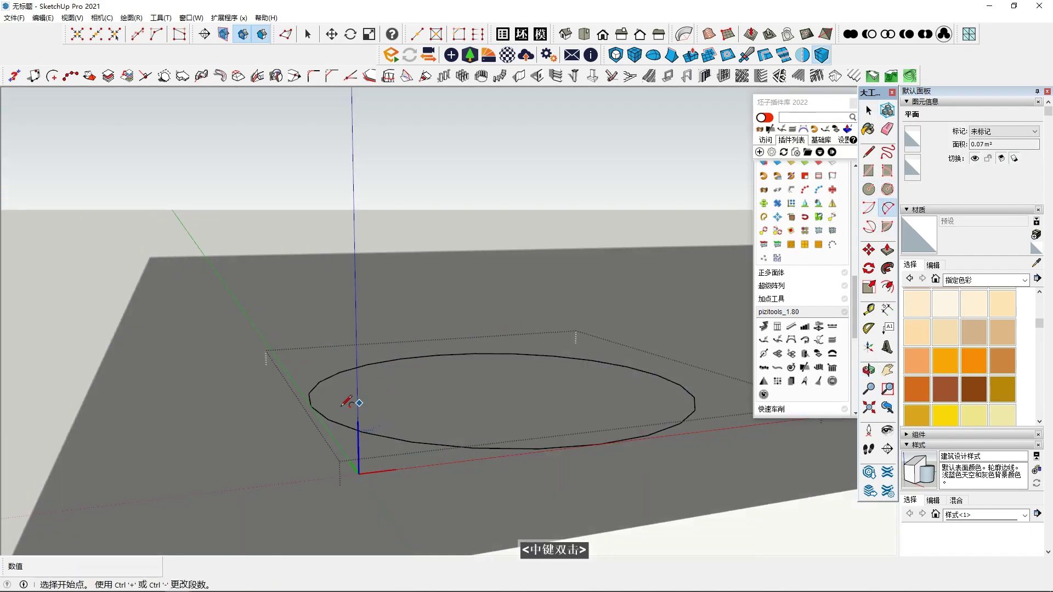
click(309, 393)
middle_drag(317, 318, 278, 278)
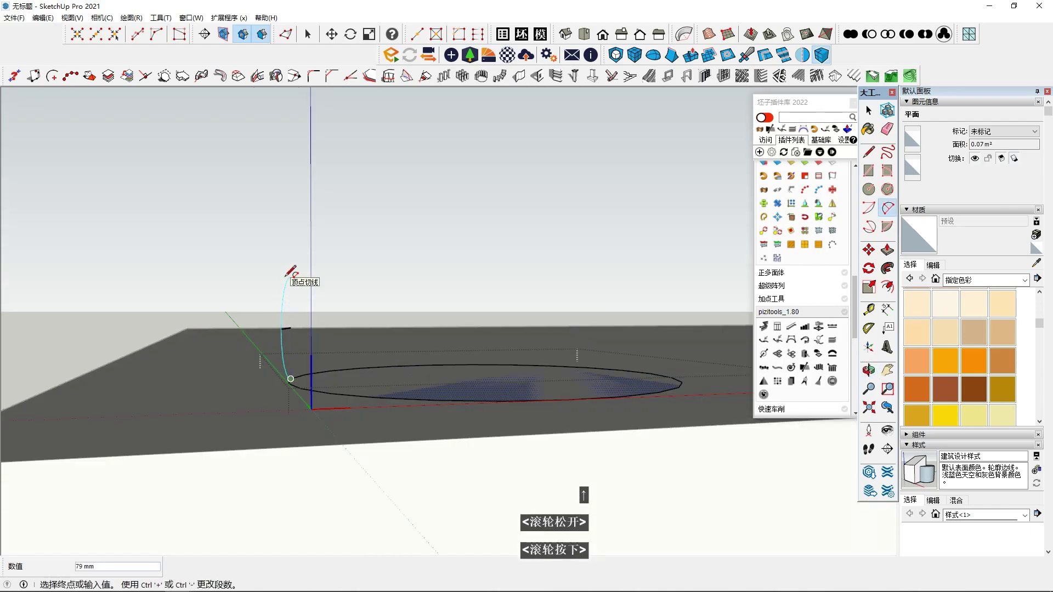
middle_drag(291, 315, 294, 316)
middle_drag(262, 378, 405, 405)
scroll(240, 375, down, 2)
key(Left)
key(Right)
click(253, 402)
Close the arc with a straight line between its ends to form a half-round profile face
key(space)
scroll(405, 405, up, 3)
click(783, 188)
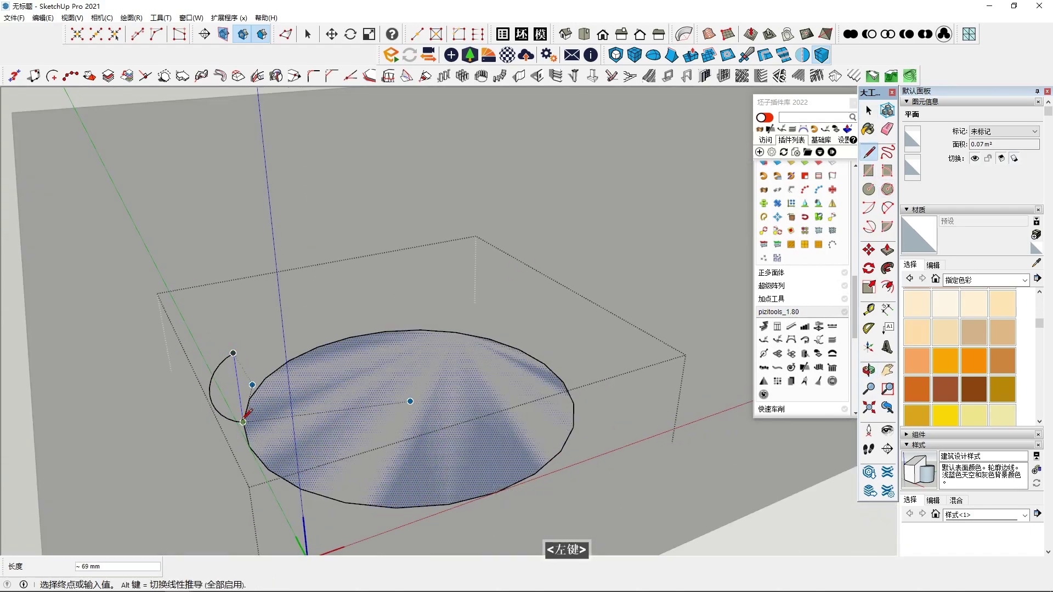
click(243, 423)
key(space)
Leave and reopen the circle component, and reverse the circle's face
double_click(719, 382)
click(472, 423)
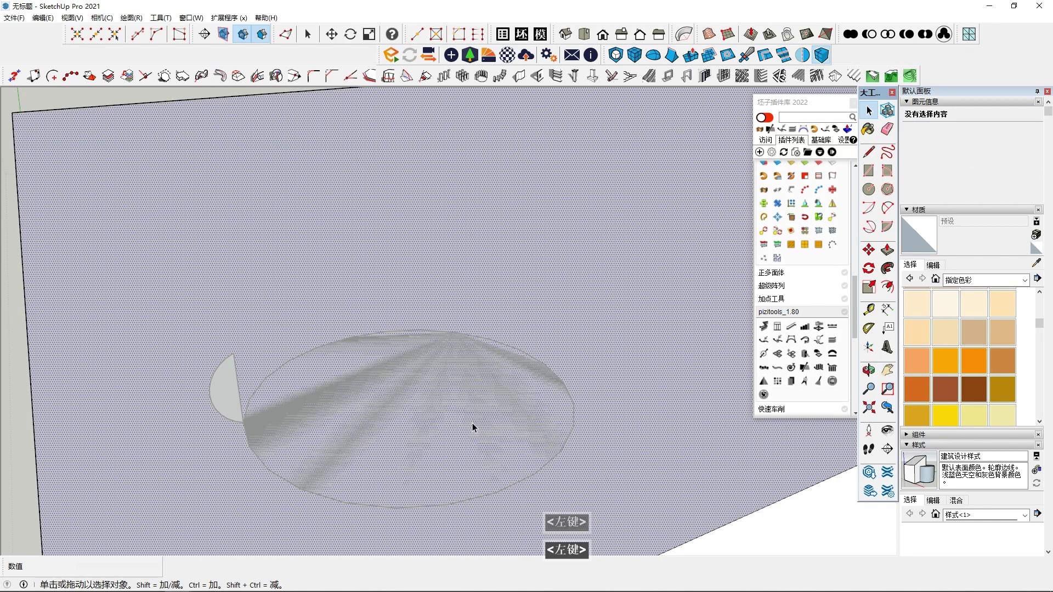
scroll(472, 423, down, 3)
double_click(423, 404)
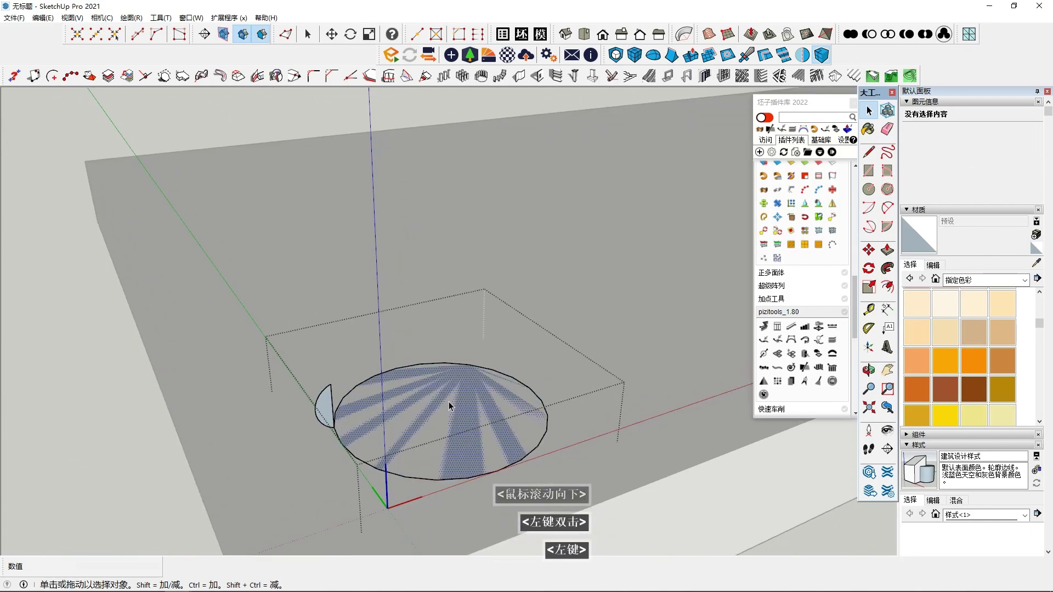
right_click(448, 401)
click(503, 172)
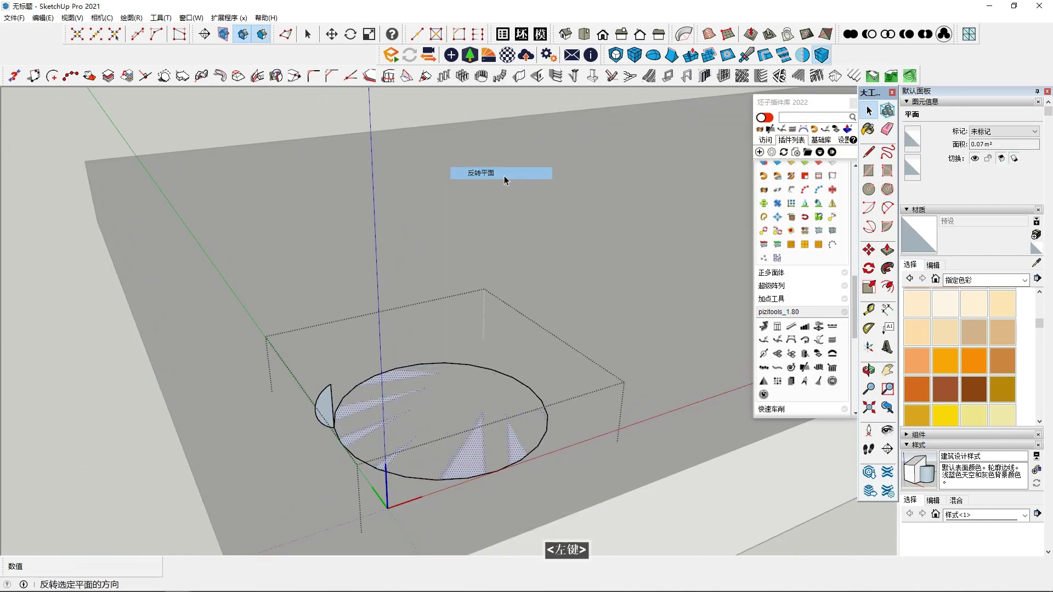
Examine the reversed circle face against the slab's top, both inside and outside the component
middle_drag(505, 175, 437, 427)
click(371, 386)
middle_drag(371, 386, 418, 408)
click(418, 408)
double_click(403, 395)
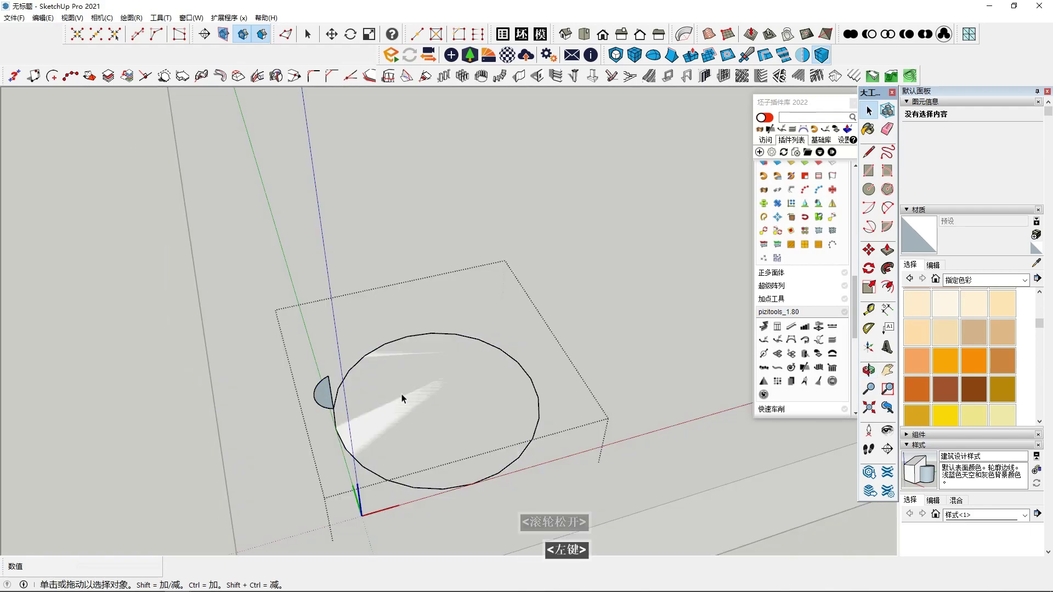
click(686, 322)
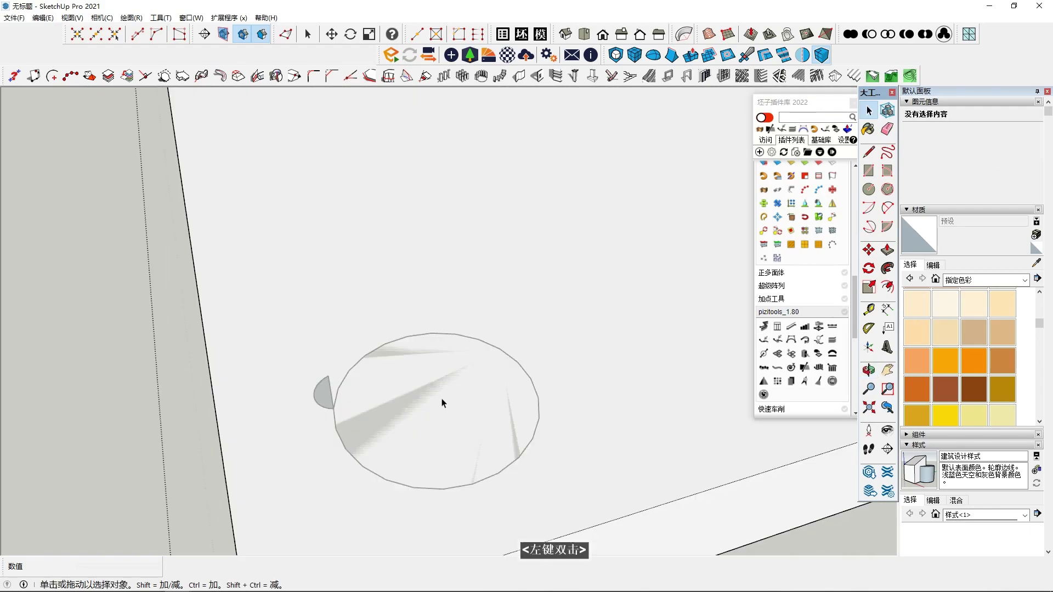
double_click(442, 399)
click(104, 428)
scroll(104, 428, down, 2)
double_click(278, 407)
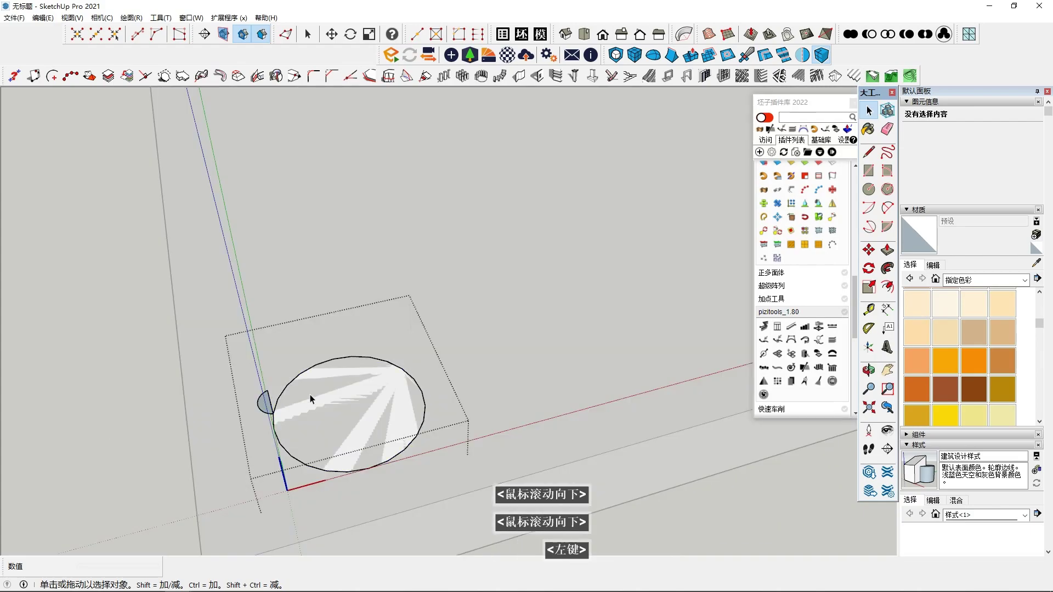
double_click(311, 390)
triple_click(310, 390)
double_click(318, 390)
Examine the circle and its half-round profile on the slab's corner from lower viewing angles
scroll(318, 390, down, 4)
click(65, 379)
middle_drag(66, 378, 27, 307)
scroll(301, 301, up, 1)
middle_drag(300, 302, 313, 342)
double_click(313, 342)
scroll(312, 342, up, 2)
middle_click(312, 342)
double_click(311, 337)
triple_click(311, 336)
double_click(311, 336)
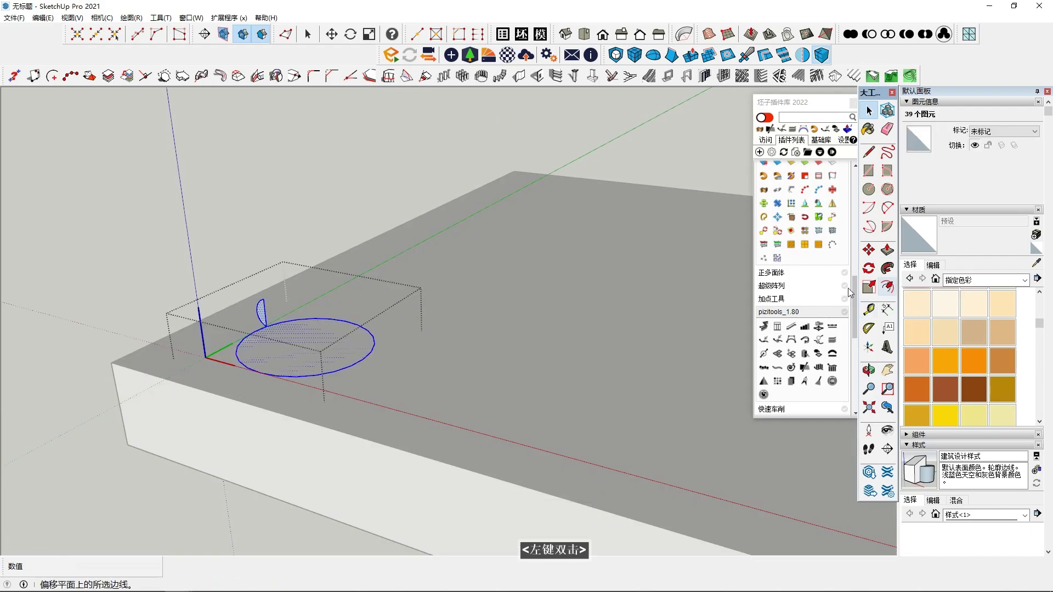
middle_drag(329, 346, 340, 357)
double_click(305, 354)
double_click(303, 354)
click(240, 324)
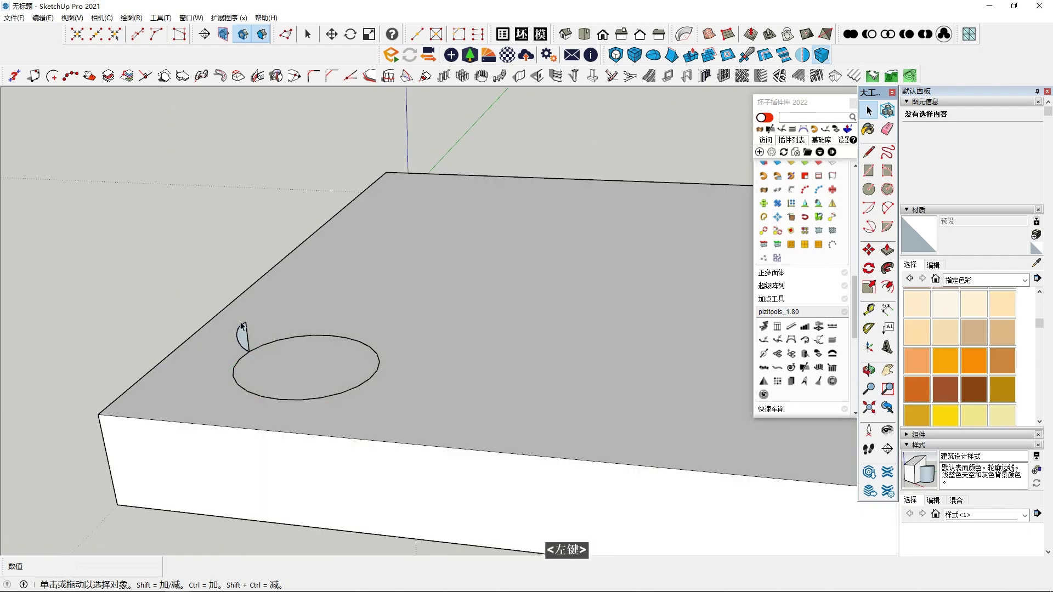
Inside the component, sweep the half-round profile around the circle's edge with Follow Me to form a ring
double_click(281, 343)
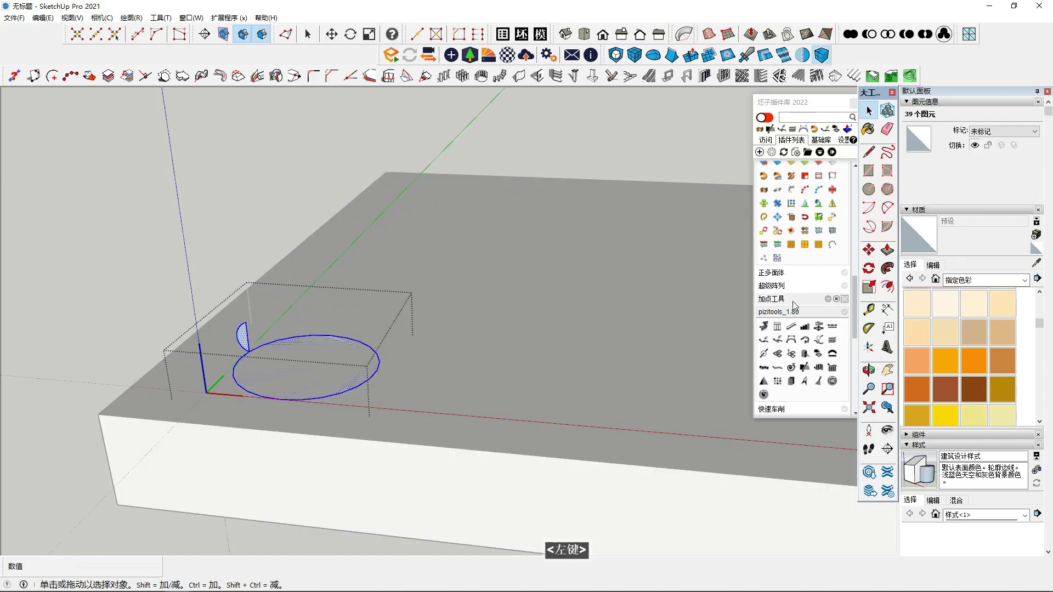
click(274, 344)
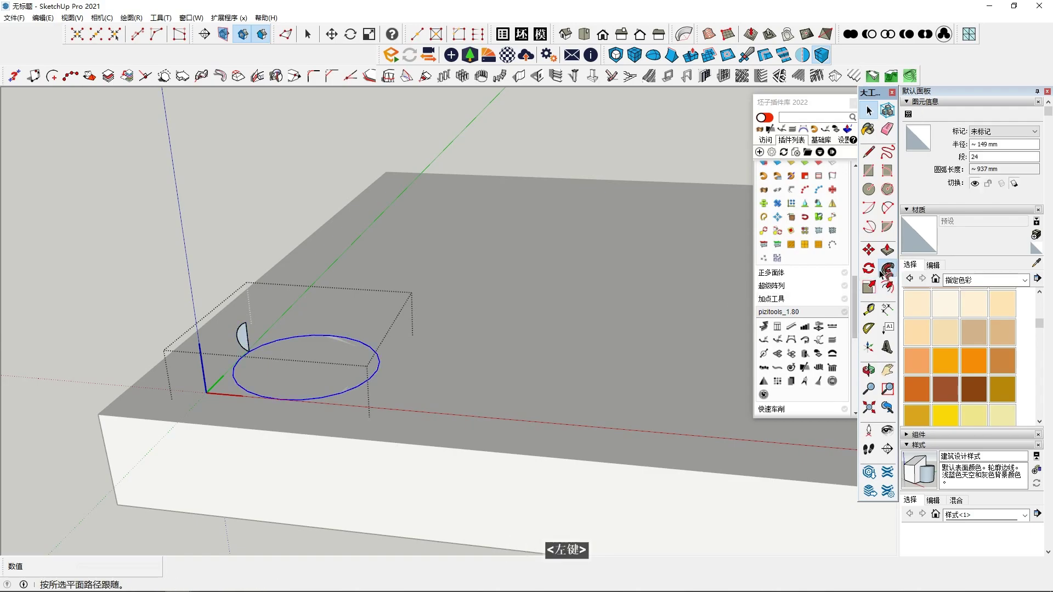
click(247, 335)
middle_drag(320, 382, 322, 449)
scroll(322, 448, up, 1)
key(space)
Push/pull the circular face inside the ring up 3000 mm to form a column, and close the component
click(294, 359)
middle_drag(294, 359, 351, 417)
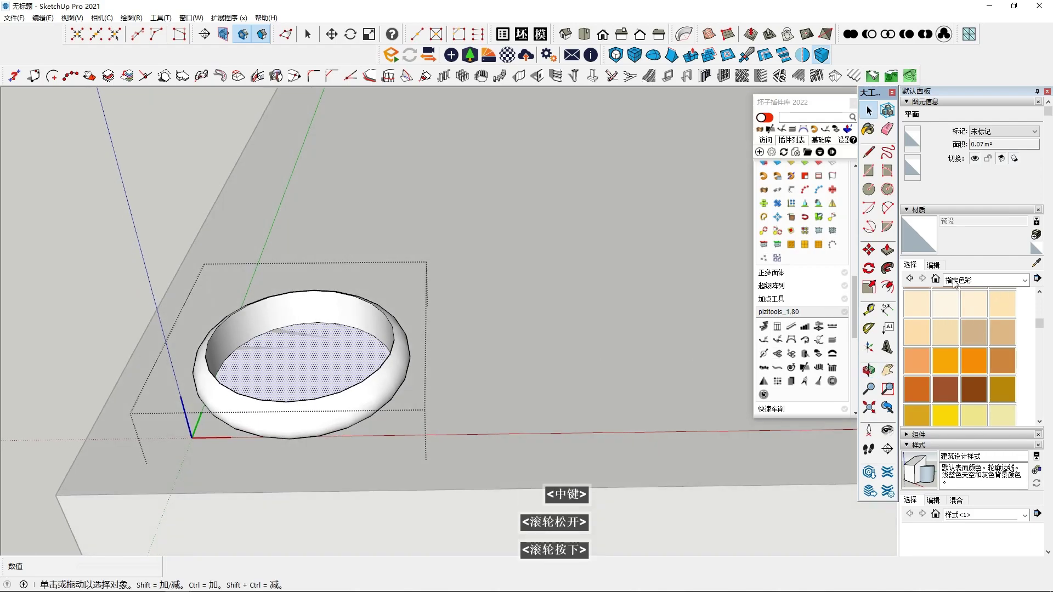
click(887, 250)
click(319, 359)
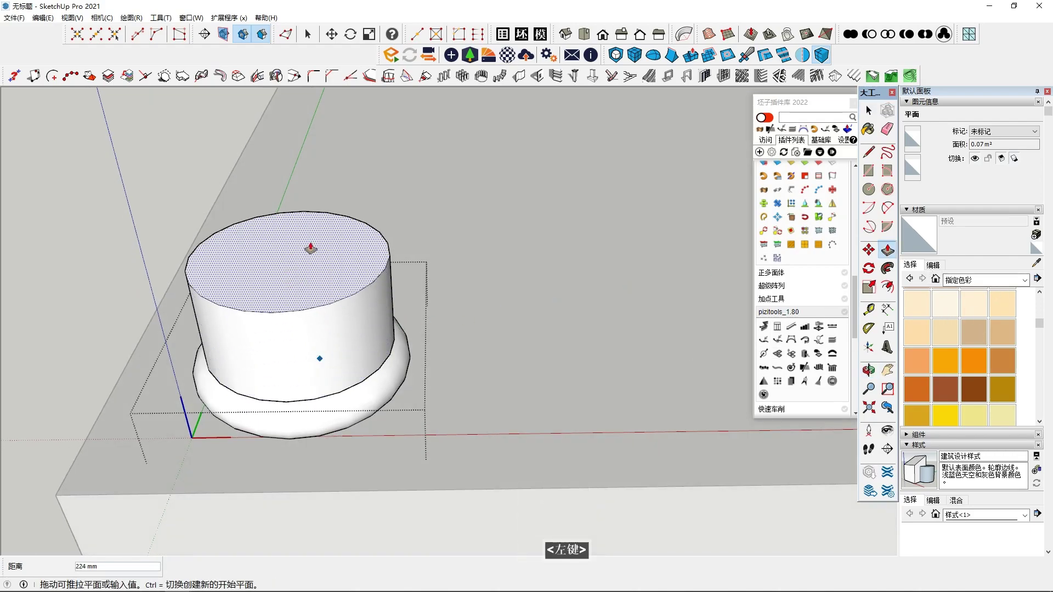
text(3000)
key(Return)
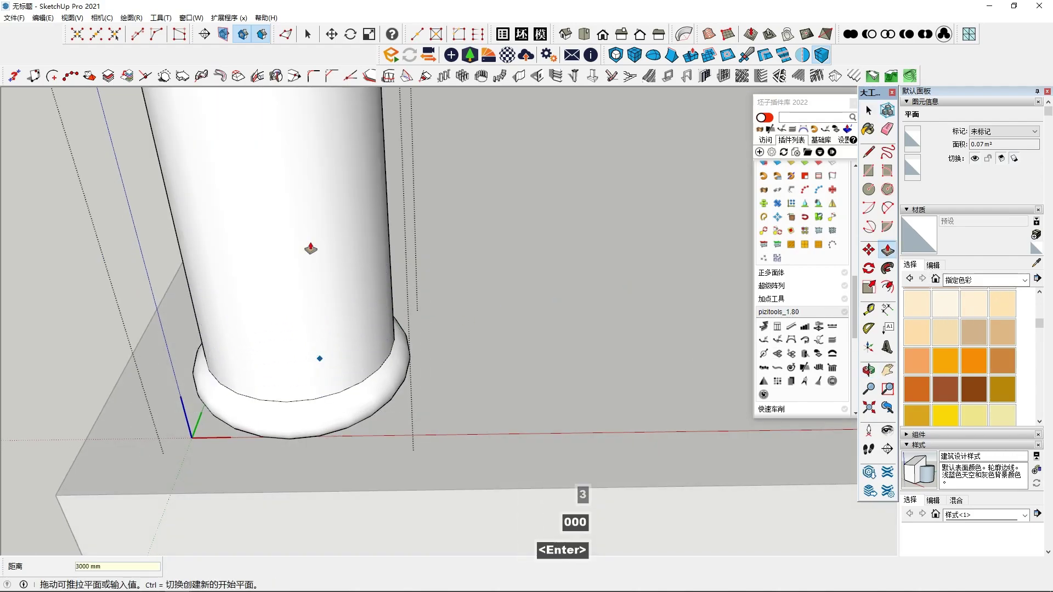
key(space)
scroll(297, 241, down, 5)
scroll(297, 241, down, 3)
middle_drag(286, 336, 302, 234)
click(342, 335)
click(402, 476)
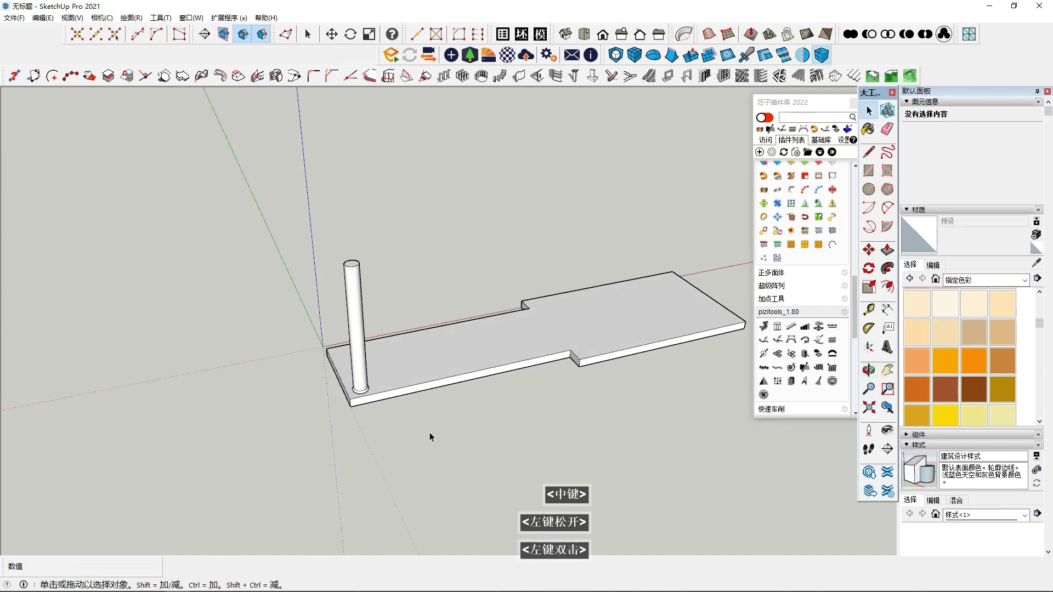
scroll(417, 400, up, 2)
key(shift+F6)
click(344, 307)
middle_drag(345, 307, 522, 397)
key(m)
scroll(477, 442, up, 4)
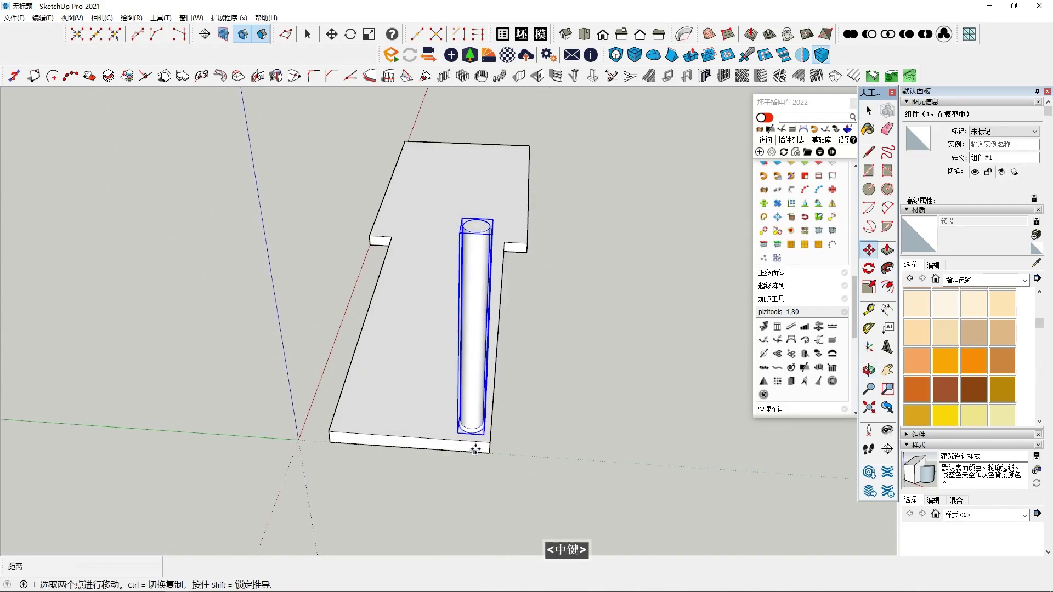
key(space)
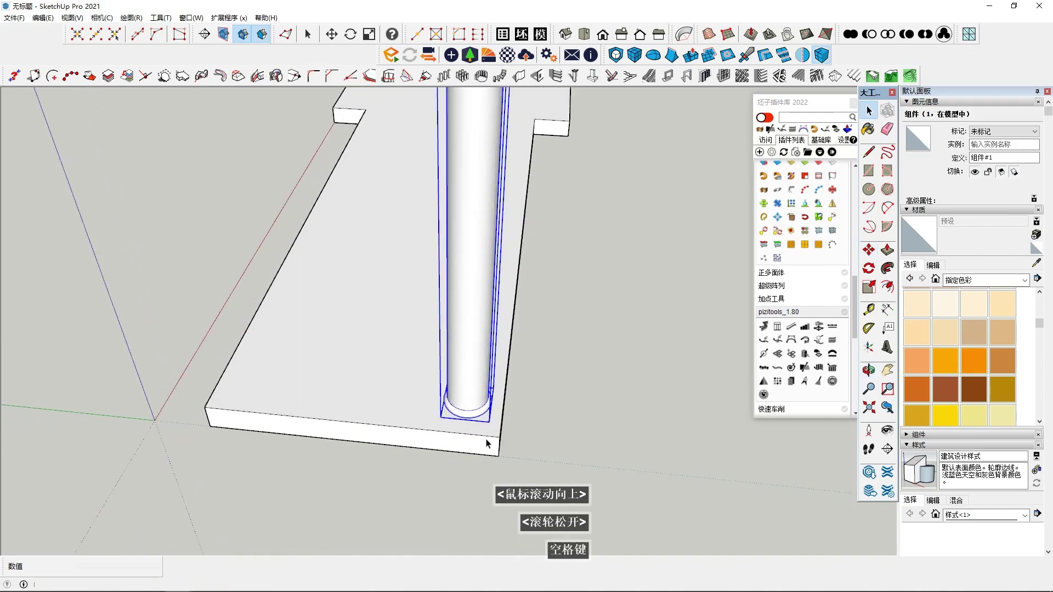
click(567, 401)
click(869, 250)
click(465, 418)
key(ctrl)
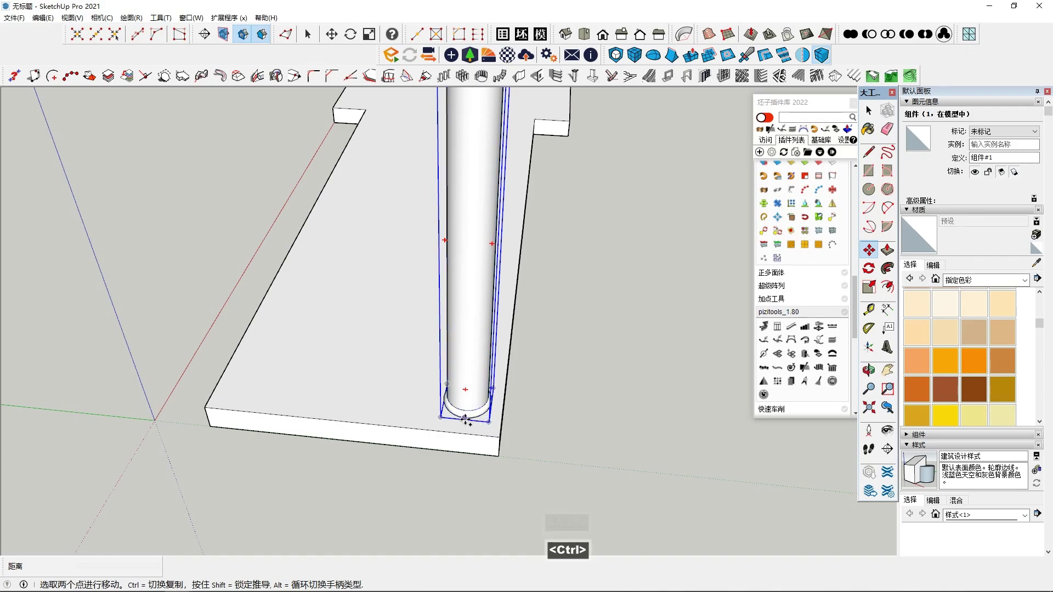
middle_drag(467, 425, 430, 430)
key(Escape)
middle_drag(306, 435, 509, 351)
key(space)
click(868, 250)
scroll(489, 413, up, 5)
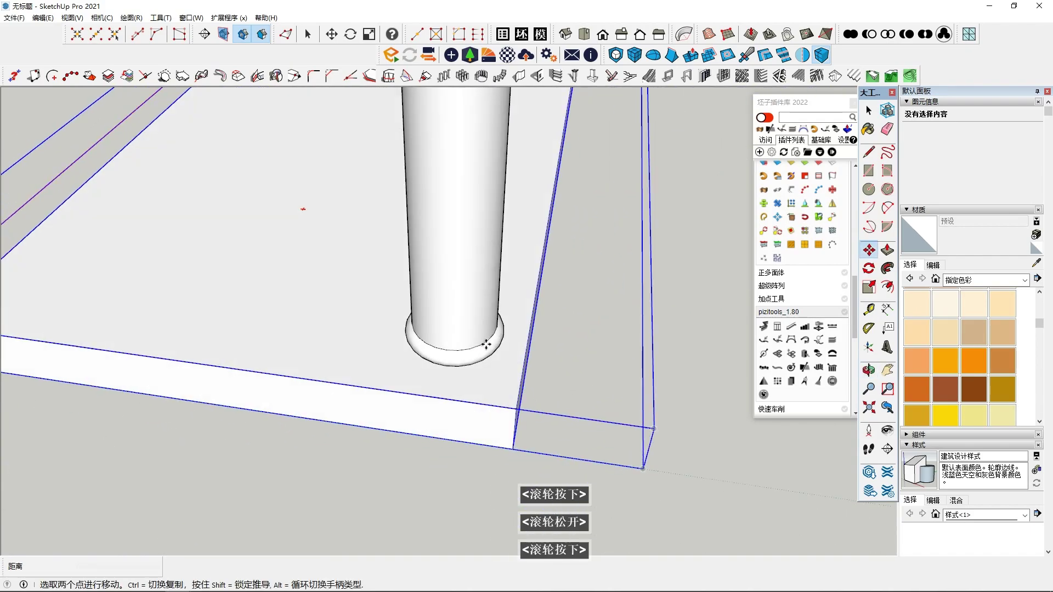
Place a guide point 200 mm from the slab's corner along the top edge of its end face
click(869, 310)
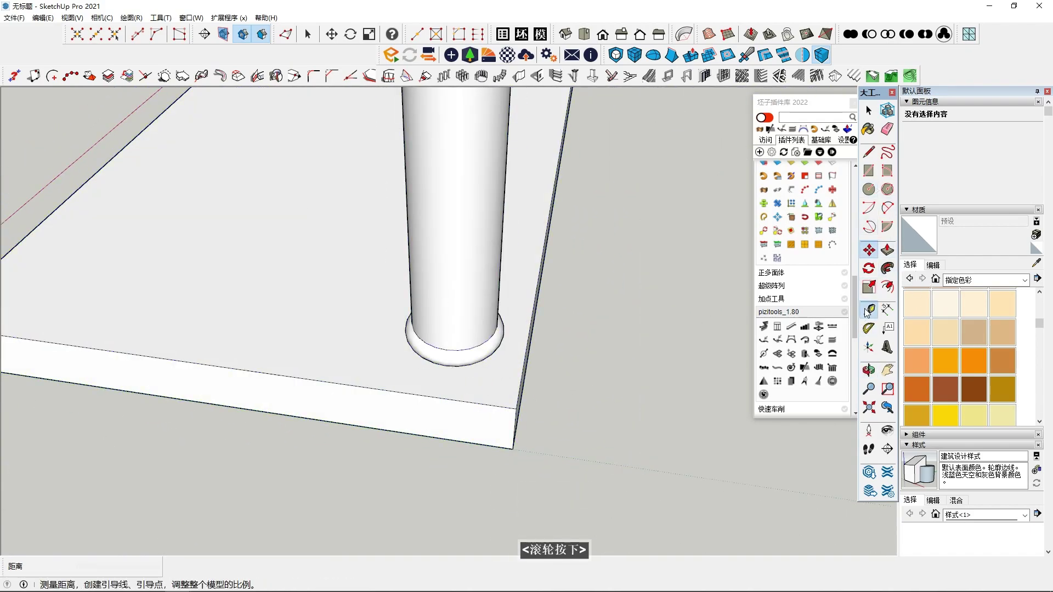
click(518, 404)
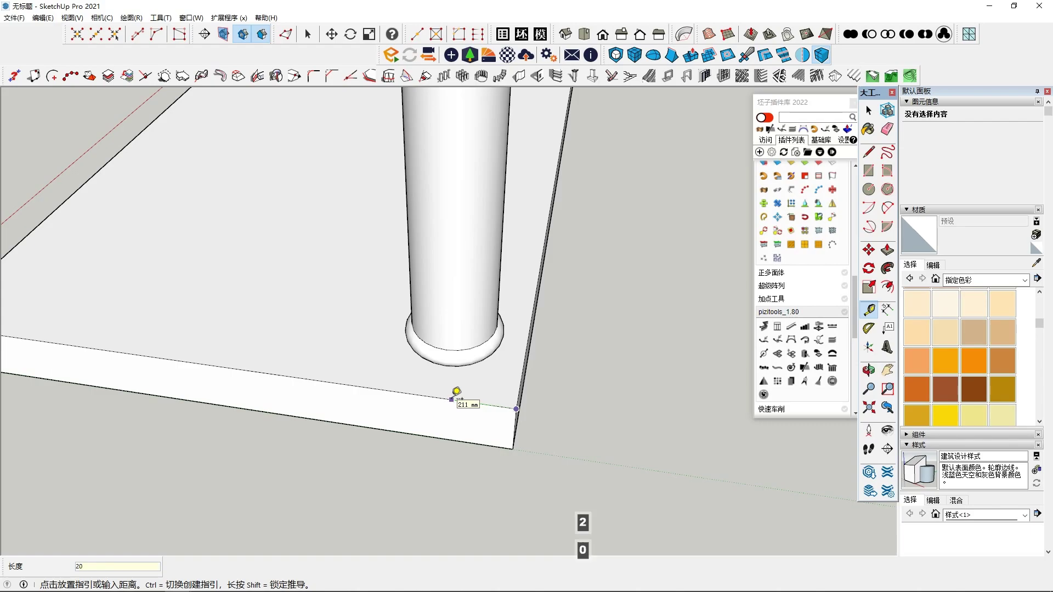
text(200)
key(Return)
middle_drag(467, 386, 501, 364)
middle_drag(536, 323, 524, 331)
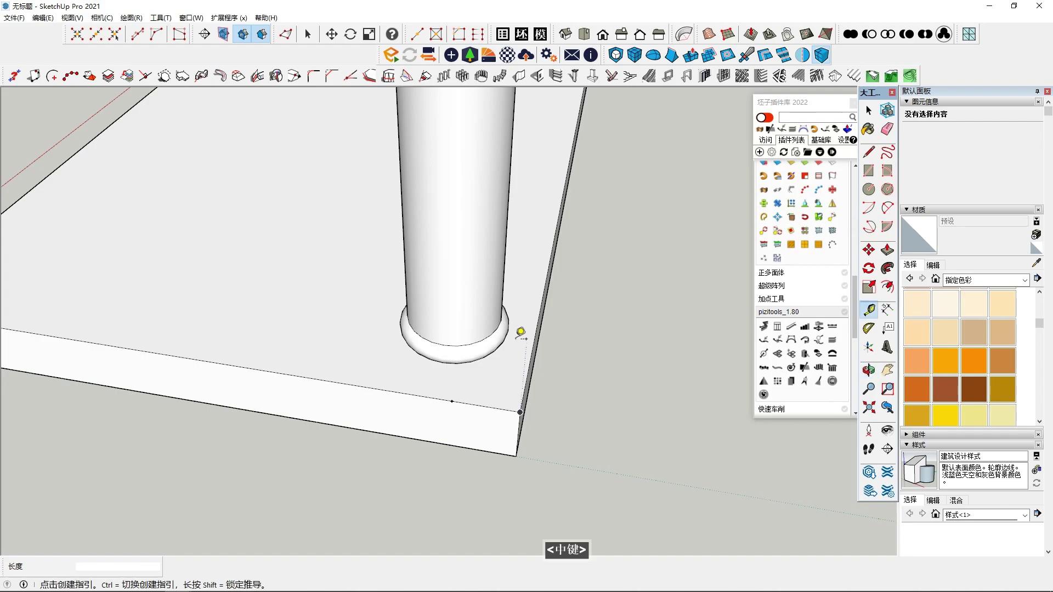
key(space)
Select the column component and move it from its base toward the slab's end edge near the guide point
click(451, 320)
click(870, 251)
scroll(435, 340, up, 1)
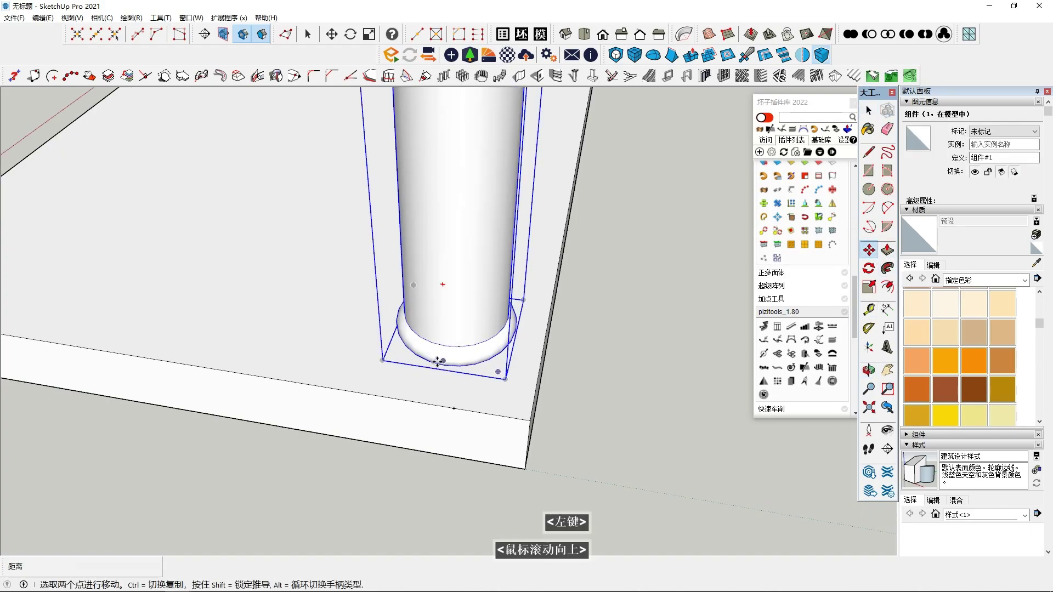
middle_drag(450, 363, 496, 414)
click(613, 373)
scroll(437, 376, up, 1)
mouse_move(437, 376)
middle_down()
mouse_move(466, 250)
mouse_move(449, 373)
middle_up()
middle_drag(449, 373, 437, 344)
click(437, 344)
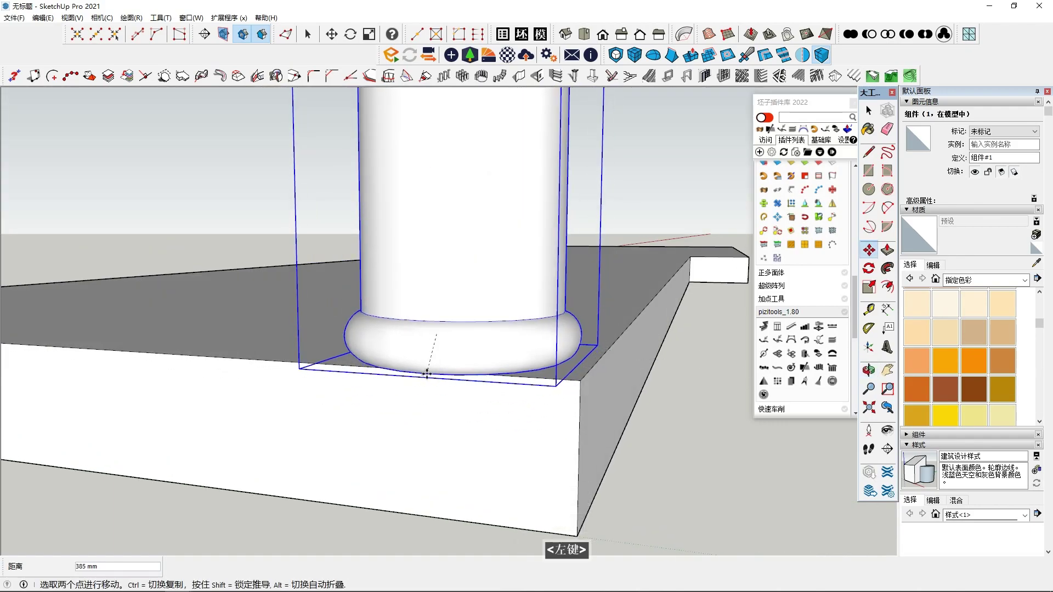
middle_drag(429, 370, 365, 437)
click(440, 311)
Move the column along the red axis, inward from the slab's end edge, so its base sits on the slab
middle_drag(367, 405, 412, 376)
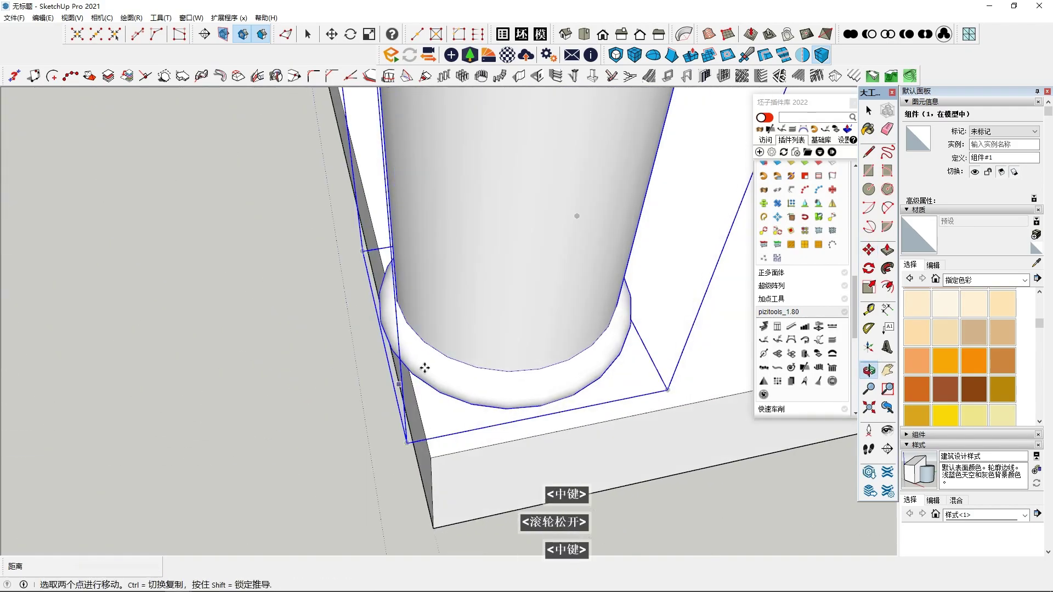
click(464, 333)
key(Left)
key(Right)
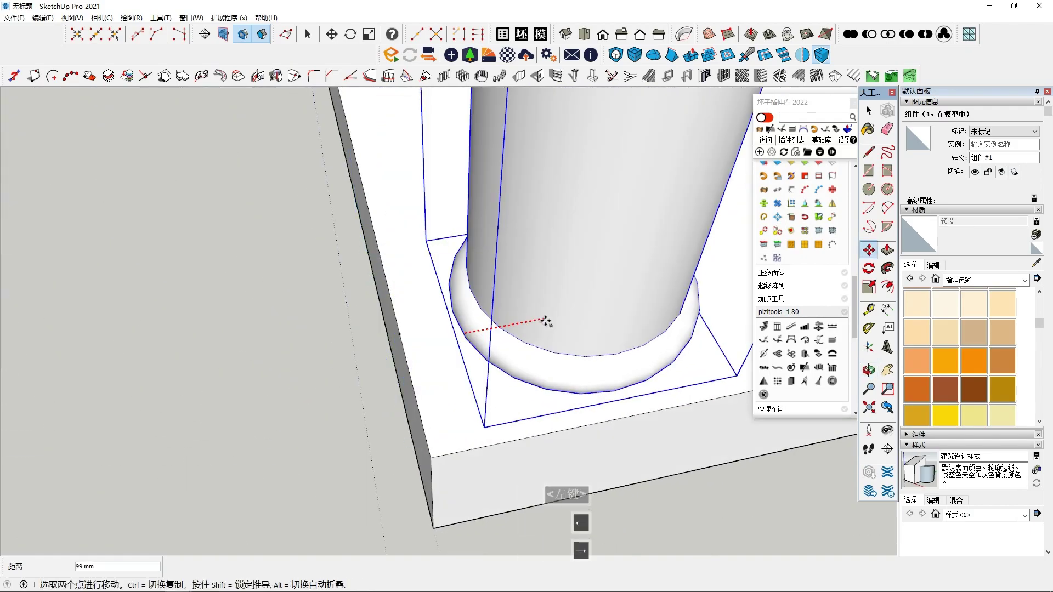
click(615, 315)
middle_drag(530, 331, 668, 350)
scroll(667, 350, down, 3)
key(space)
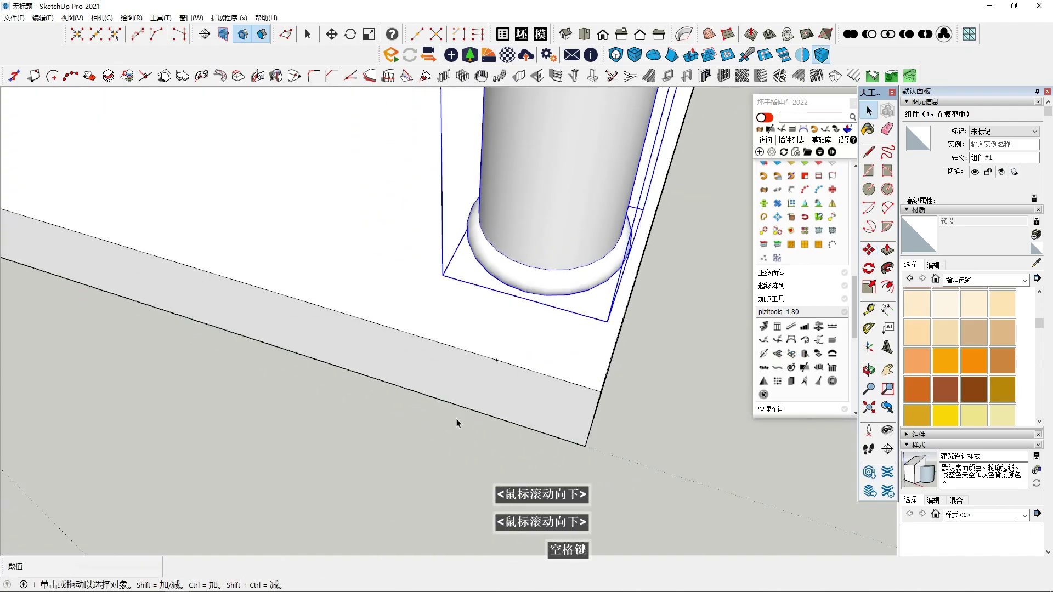
Move the column component along the green axis, away from the slab's side edge, so its base stands inside the corner
middle_drag(384, 436, 445, 417)
scroll(446, 418, down, 3)
middle_drag(423, 351, 336, 370)
middle_drag(538, 347, 587, 244)
click(869, 250)
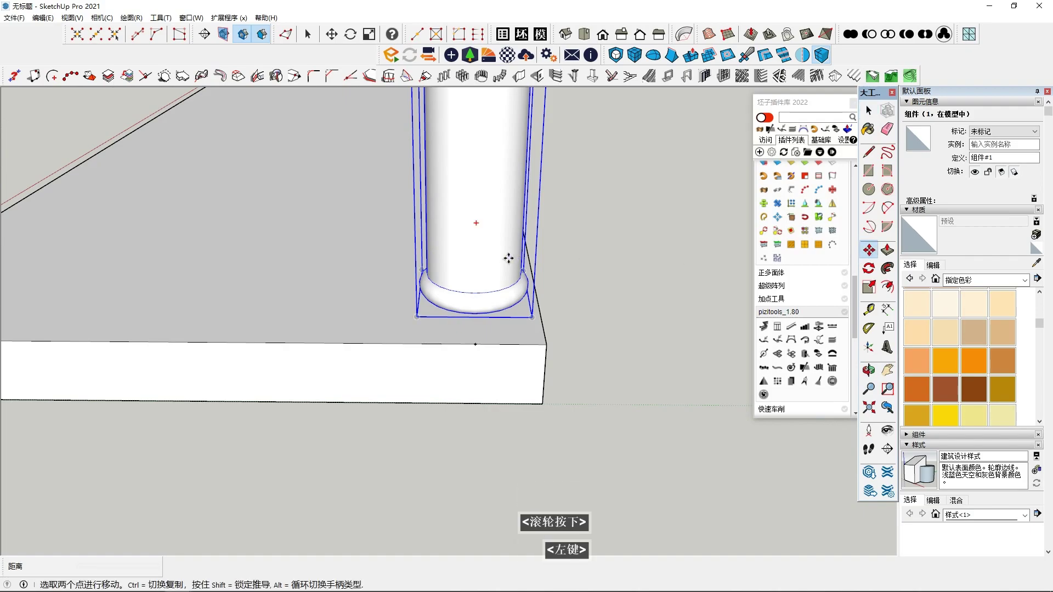
click(508, 255)
key(Left)
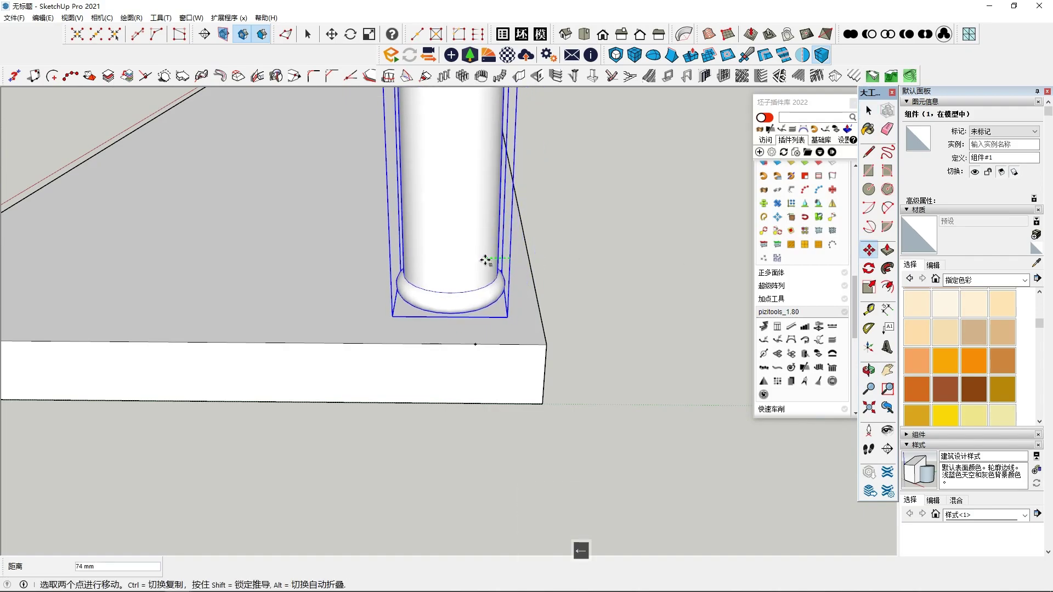
middle_drag(486, 259, 441, 380)
scroll(450, 377, down, 1)
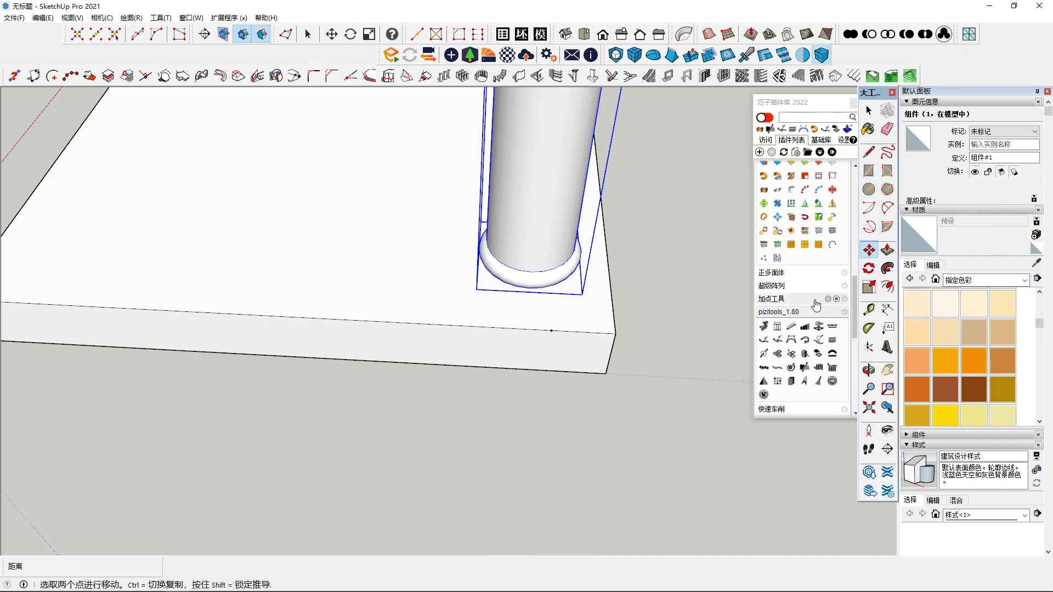
Mirror a copy of the column across the midpoint of the slab's end edge to the opposite corner
click(799, 56)
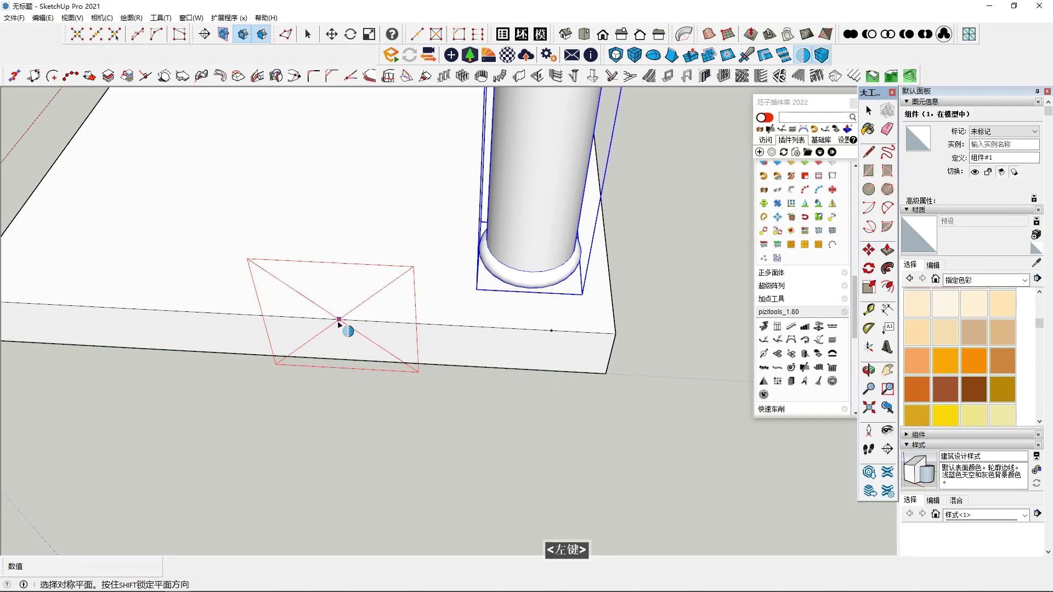
middle_drag(297, 317, 275, 357)
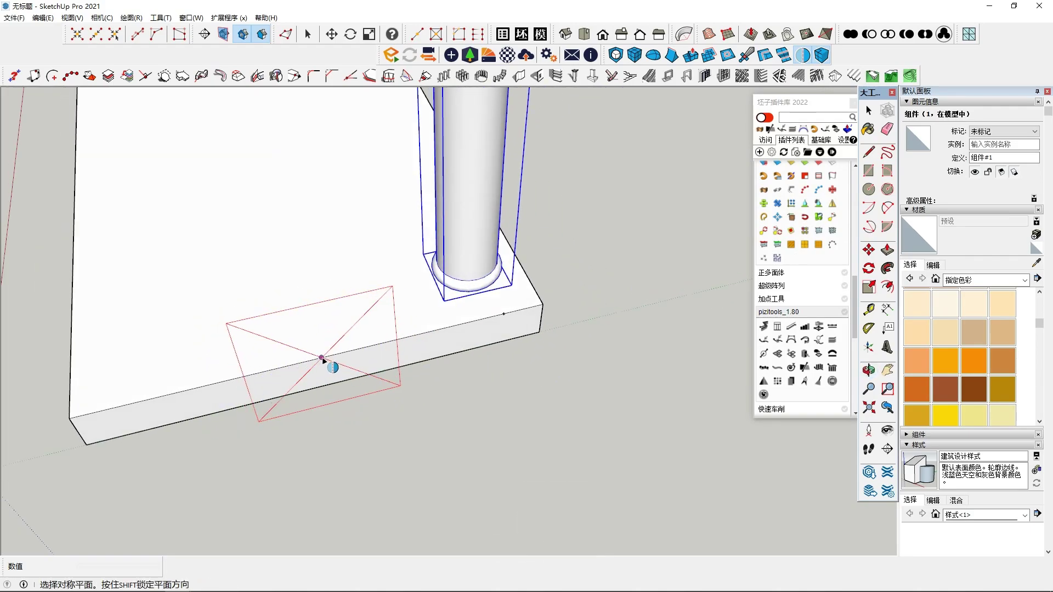
click(322, 358)
key(space)
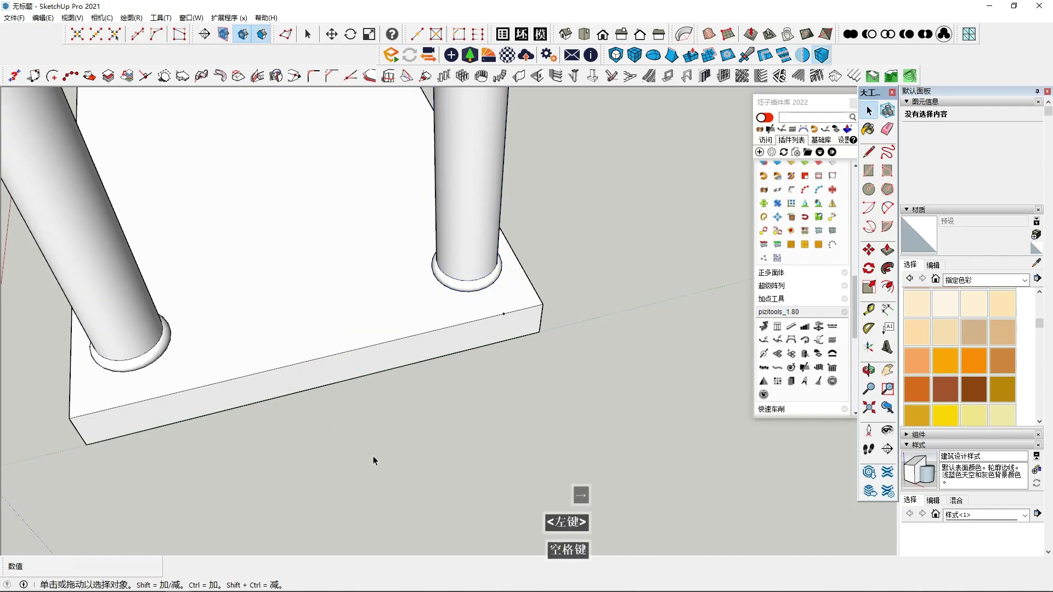
Copy both end columns about 5149 mm along the red axis to the slab's notch, and divide the spacing by 2
scroll(297, 301, down, 3)
scroll(376, 311, down, 3)
middle_drag(297, 301, 358, 295)
scroll(357, 295, down, 3)
drag(234, 163, 395, 378)
middle_drag(395, 378, 789, 253)
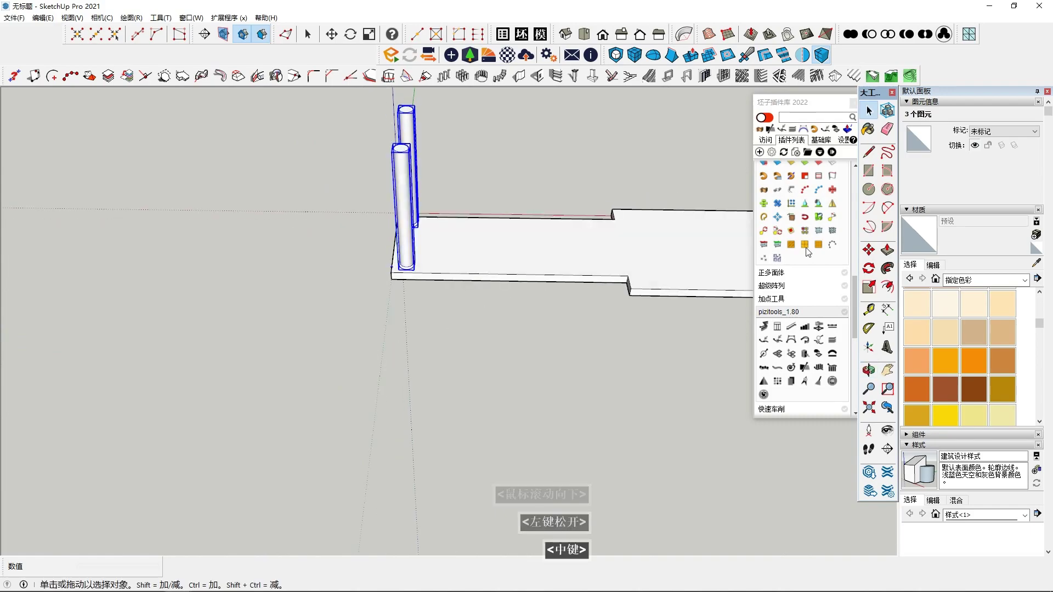
click(413, 269)
shift+middle_drag(523, 288, 437, 295)
key(Left)
key(Right)
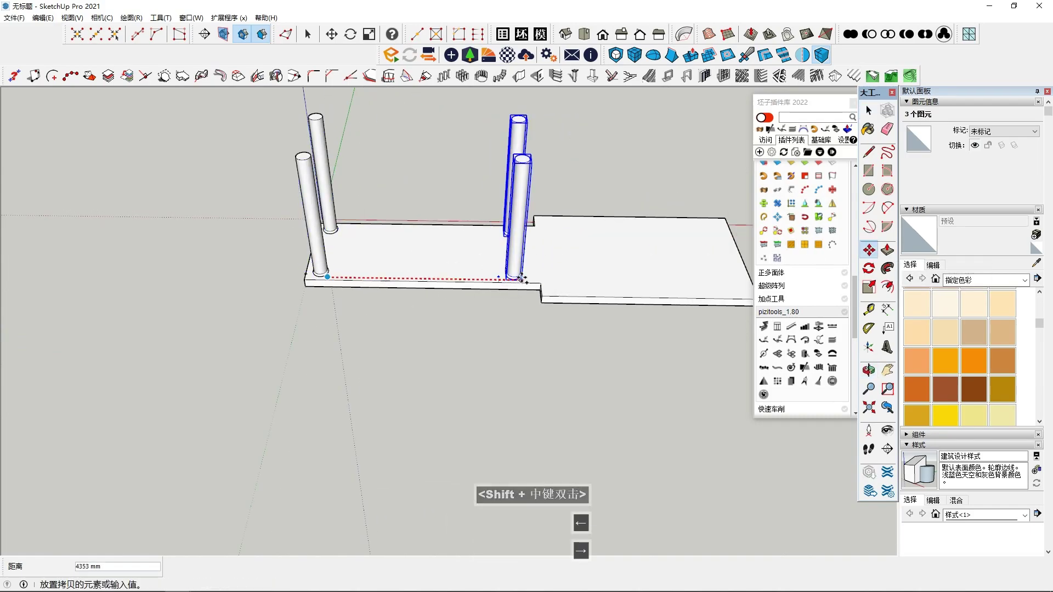
scroll(522, 280, up, 3)
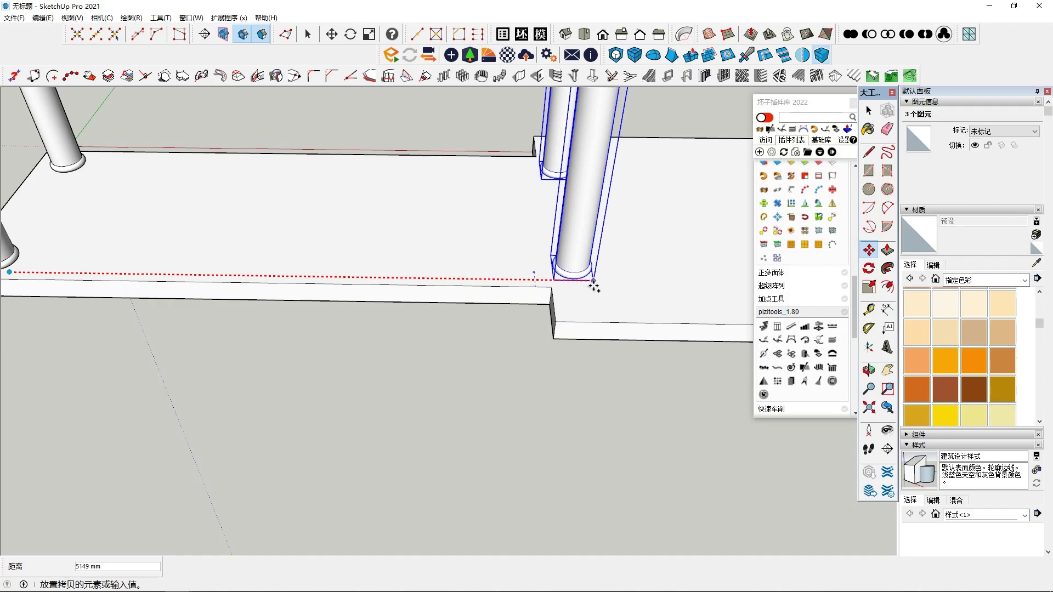
click(593, 282)
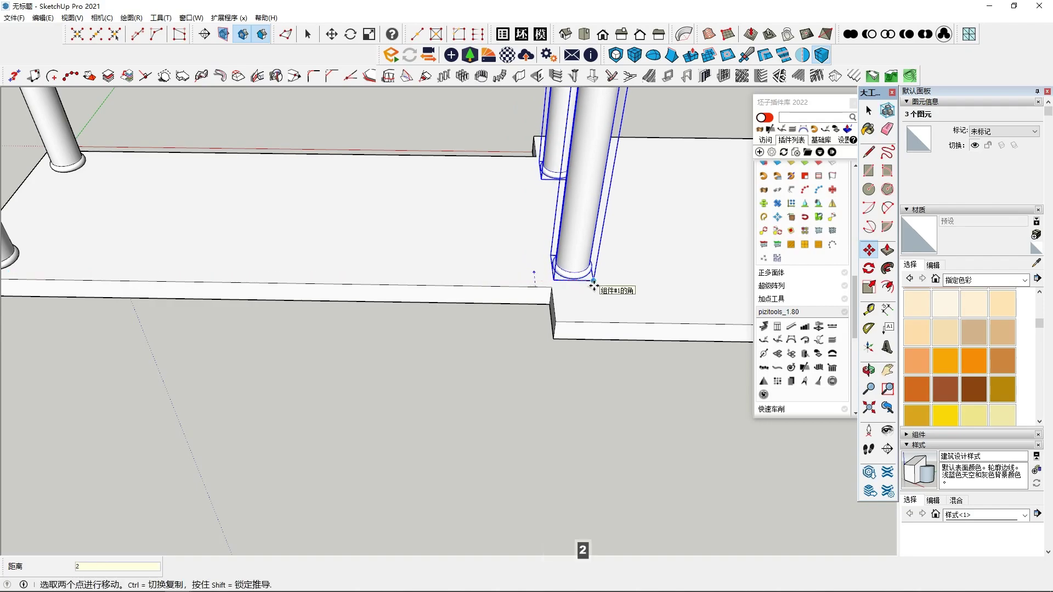
key(Return)
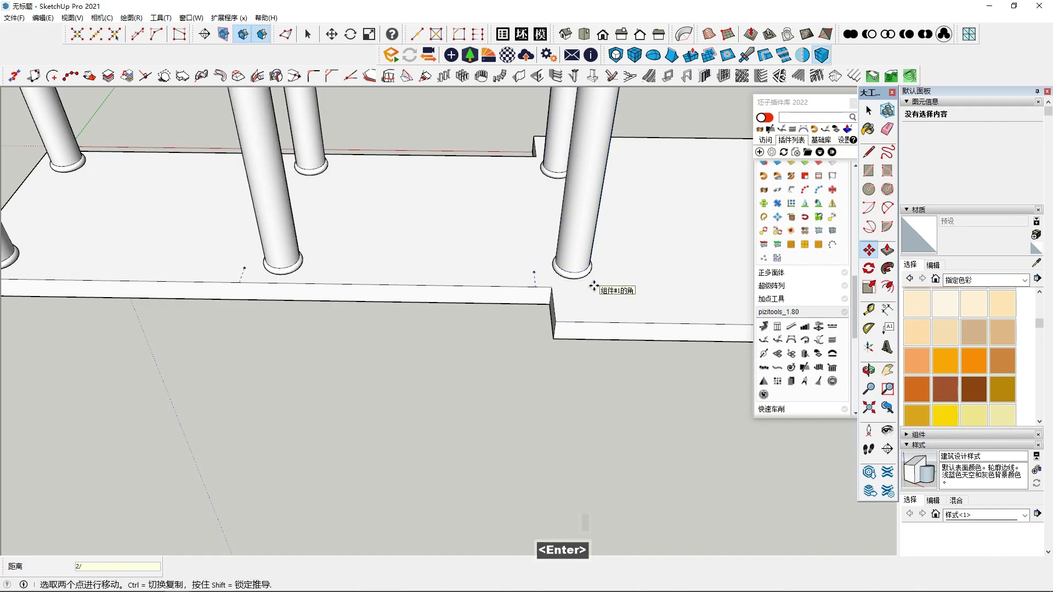
Draw a narrow rectangle on the slab's top beside the corner column, running inward from the long edge
key(shift+F6)
middle_drag(369, 427, 316, 439)
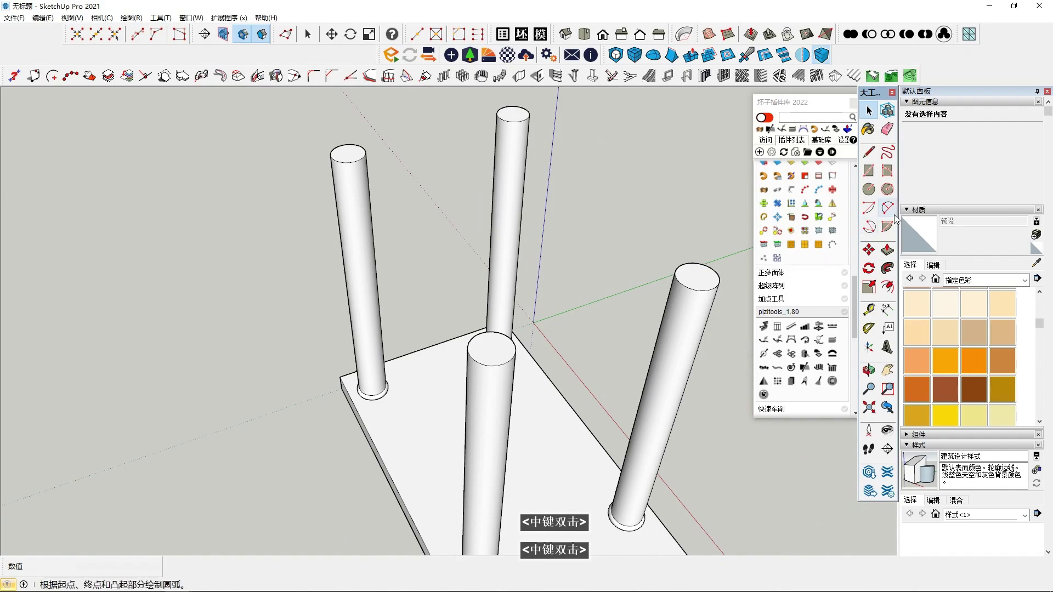
click(870, 172)
scroll(352, 424, up, 2)
click(370, 412)
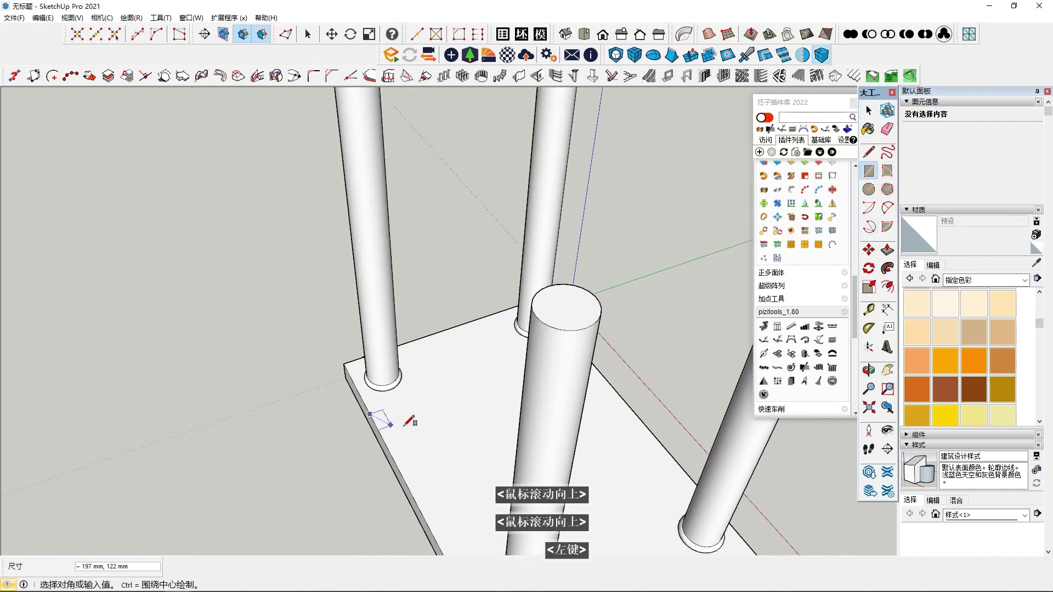
middle_drag(419, 428, 379, 395)
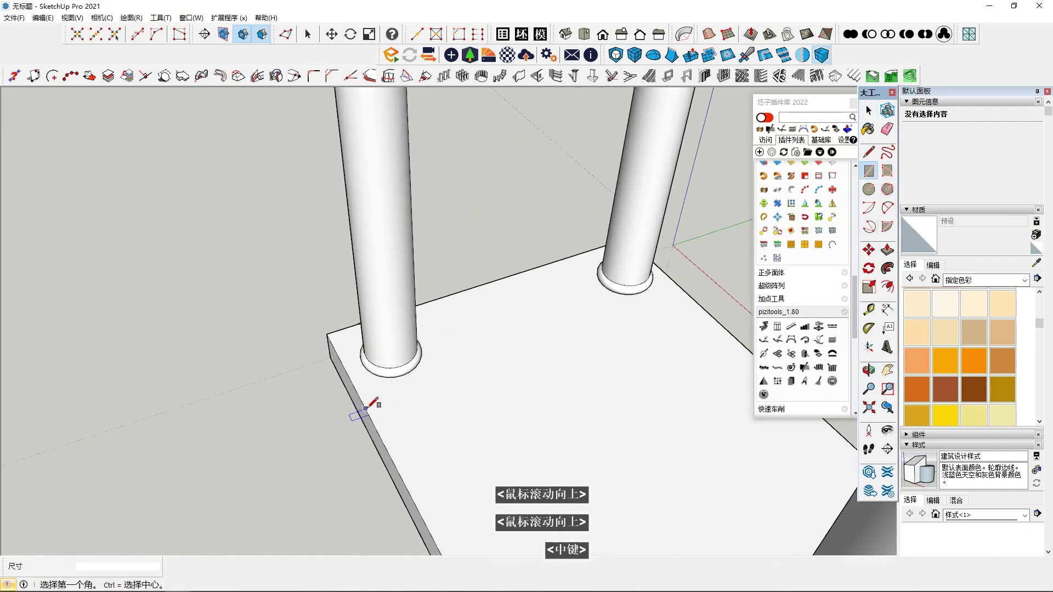
click(366, 409)
middle_drag(433, 401, 546, 318)
key(space)
Push/pull the narrow rectangle upward to form a solid bar on the slab
click(436, 390)
scroll(485, 352, up, 2)
middle_drag(487, 350, 540, 352)
scroll(543, 358, up, 1)
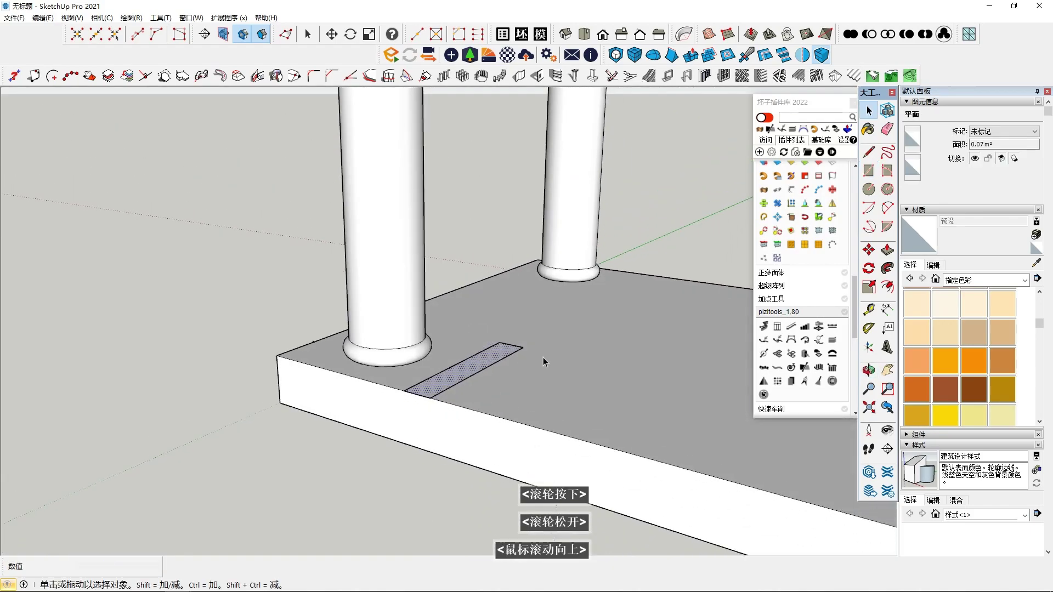
scroll(543, 359, up, 1)
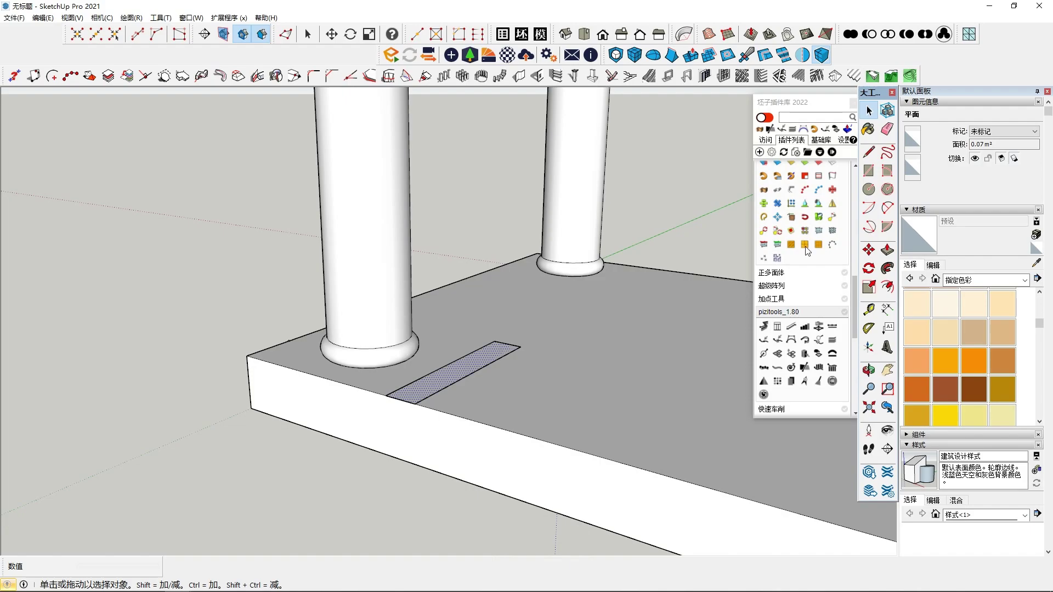
click(887, 251)
click(454, 371)
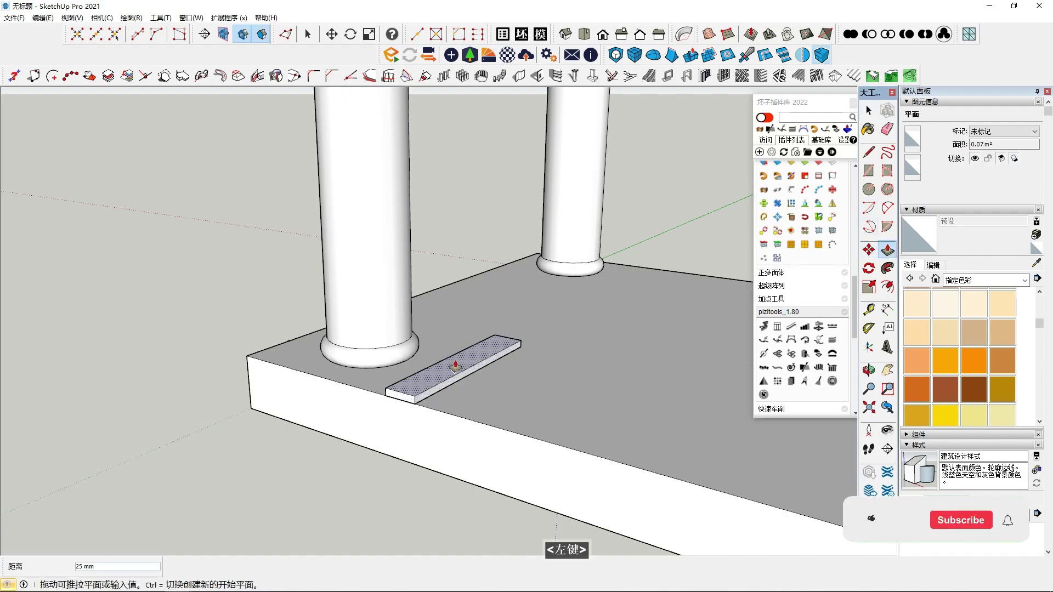
click(457, 352)
Push the bar's long side face inward 59 mm to make the bar narrower
key(space)
triple_click(444, 365)
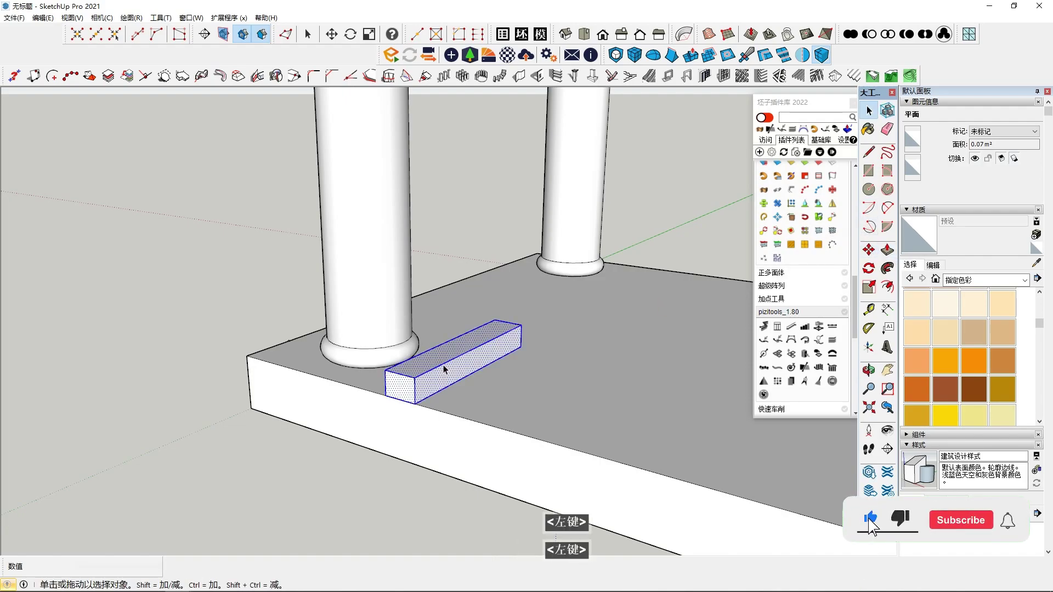
click(887, 250)
click(458, 366)
click(445, 364)
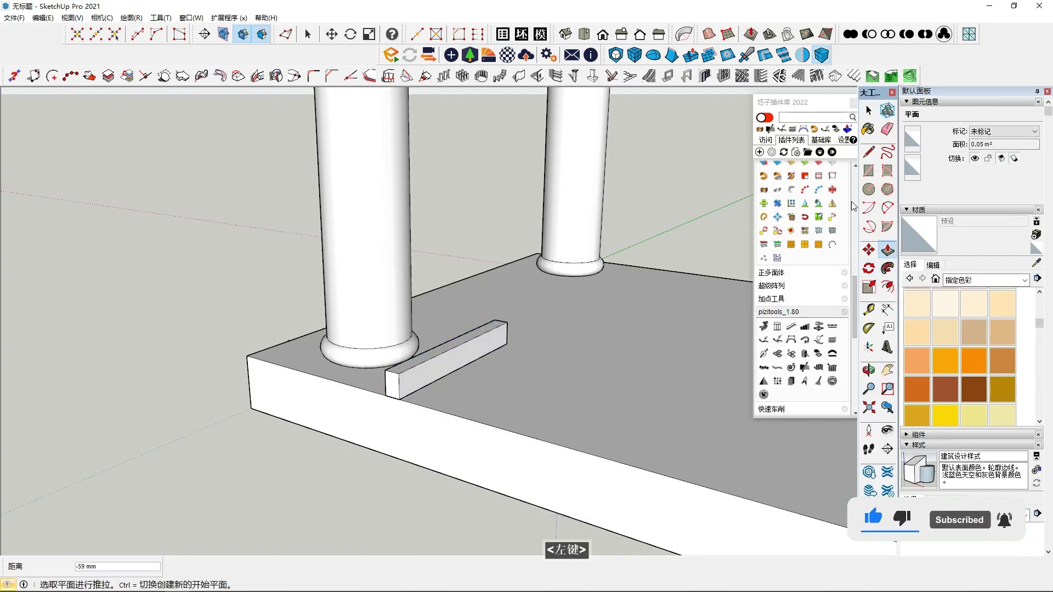
Move the whole bar up off the slab beside the corner column, and adjust its height along the blue axis
key(space)
double_click(453, 362)
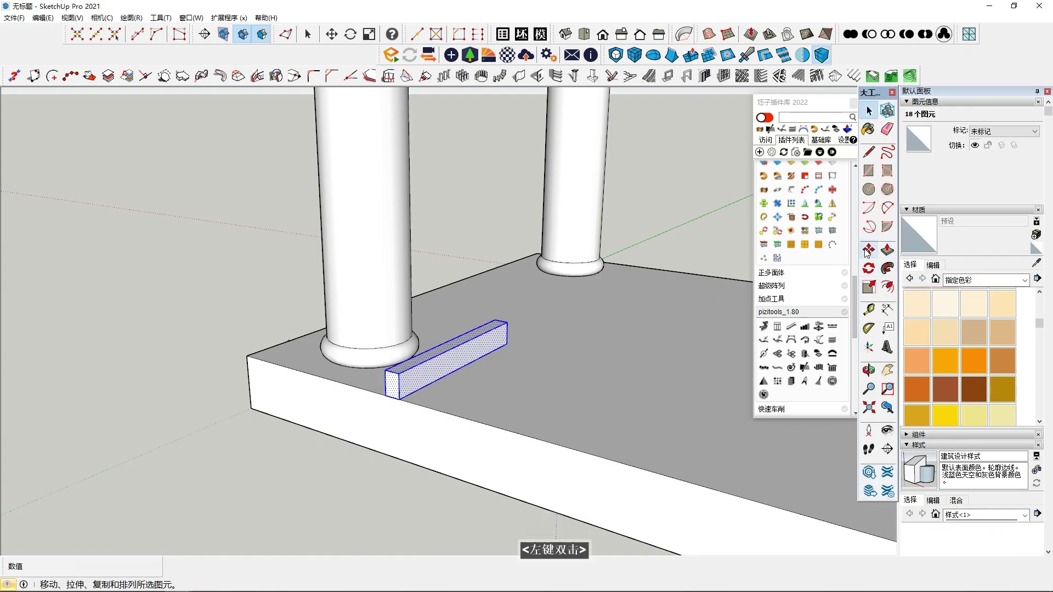
click(399, 395)
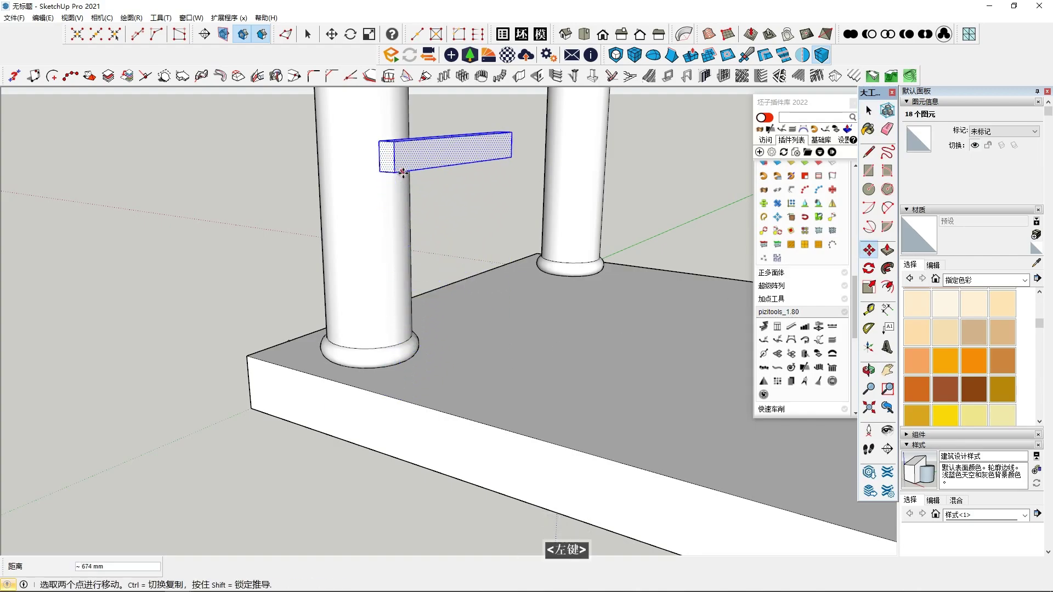
middle_drag(402, 173, 496, 378)
key(shift+F6)
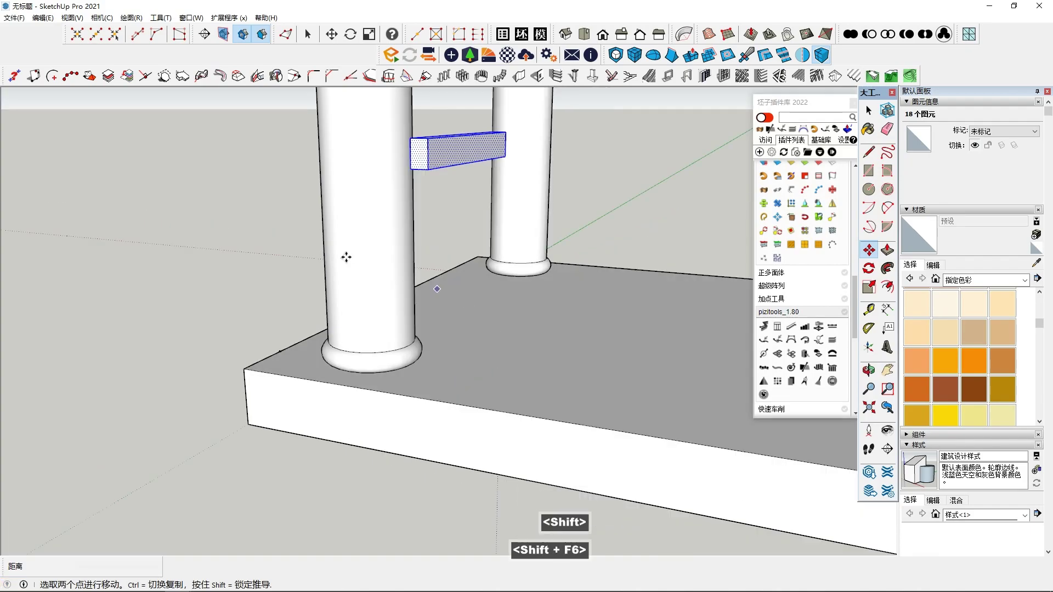
middle_drag(348, 259, 478, 162)
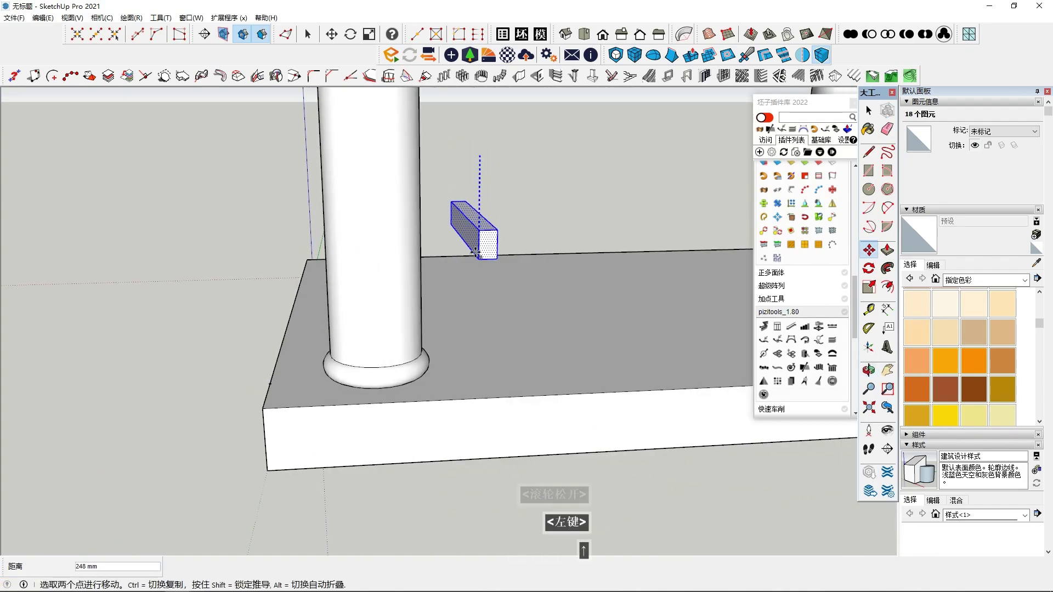
middle_drag(476, 274, 505, 297)
Push the raised bar's long side face inward 26 mm to thin the bar
click(887, 252)
middle_drag(570, 246, 390, 235)
scroll(390, 235, up, 2)
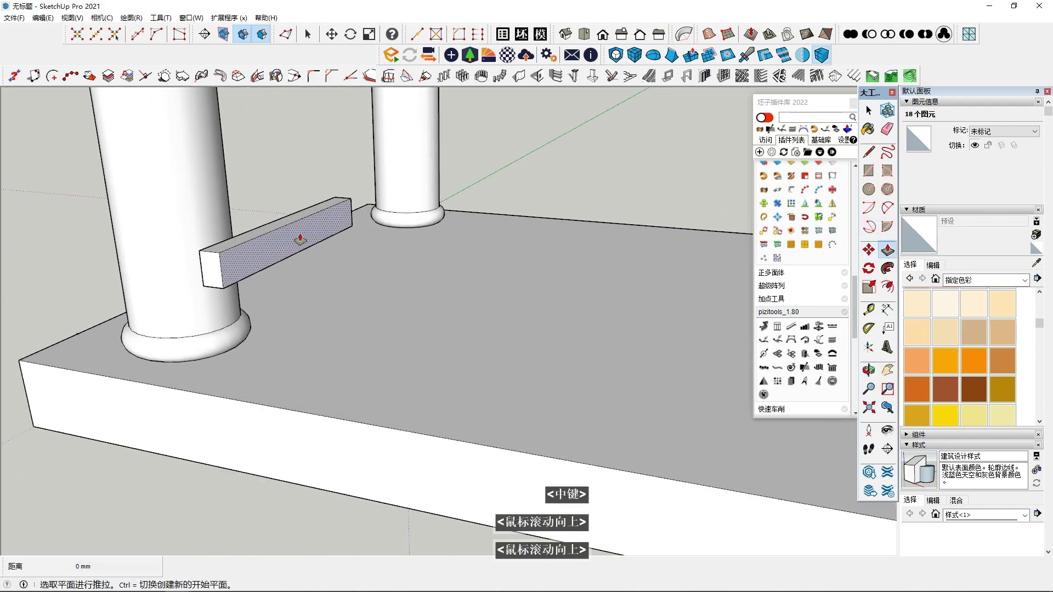
drag(299, 237, 291, 238)
middle_drag(275, 255, 443, 279)
scroll(411, 347, up, 2)
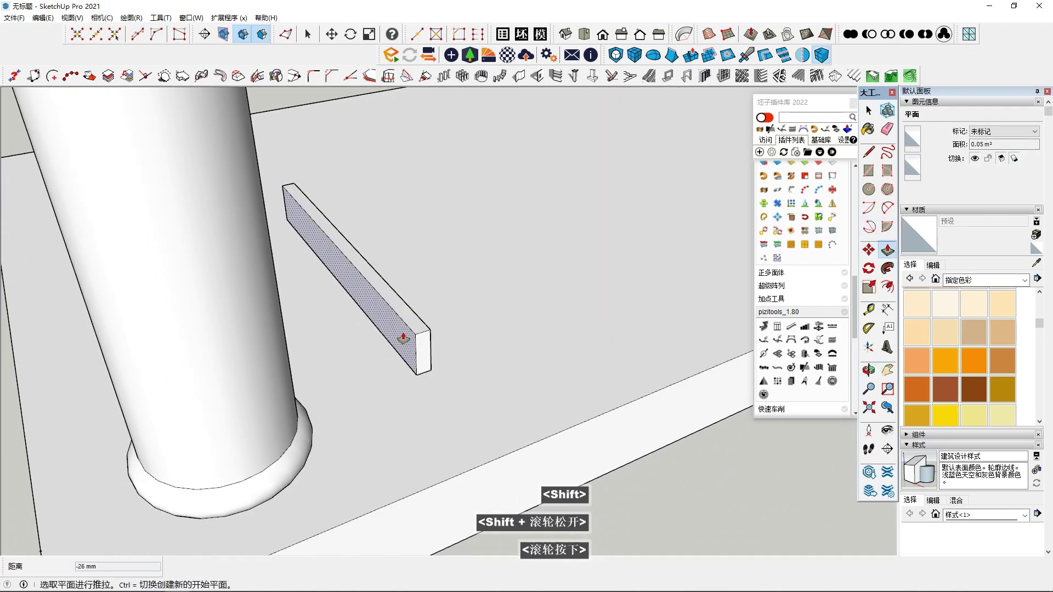
Select the whole thin bar and move it along the red axis into the corner column
key(space)
triple_click(404, 336)
shift+middle_drag(542, 301, 547, 293)
click(868, 250)
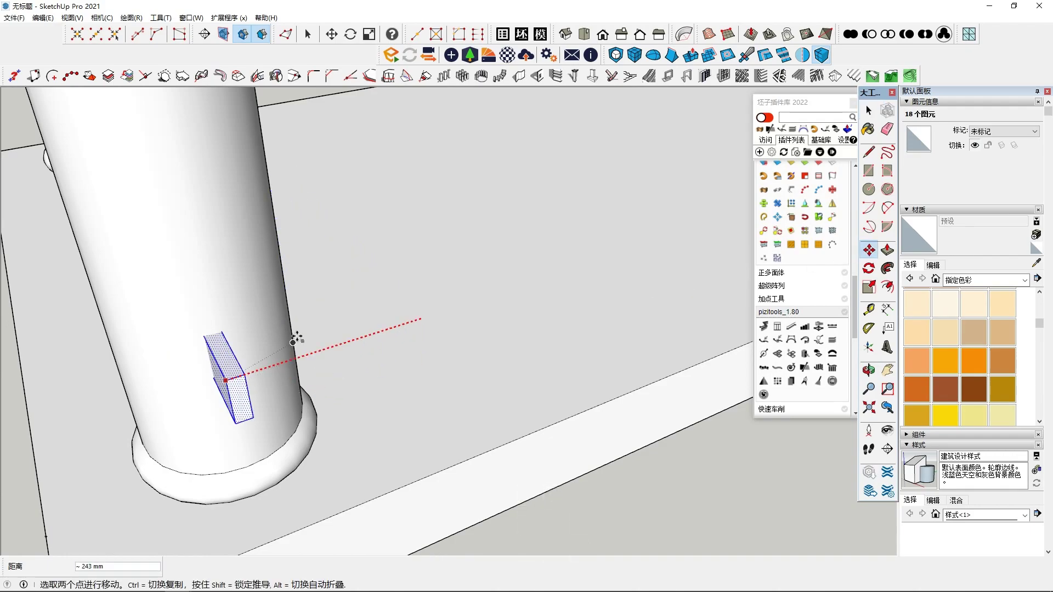
click(335, 464)
middle_drag(336, 464, 568, 363)
Scale the bar's length about its centre so it becomes shorter across the corner column
scroll(608, 387, down, 4)
scroll(554, 365, up, 1)
click(869, 289)
middle_drag(278, 350, 435, 332)
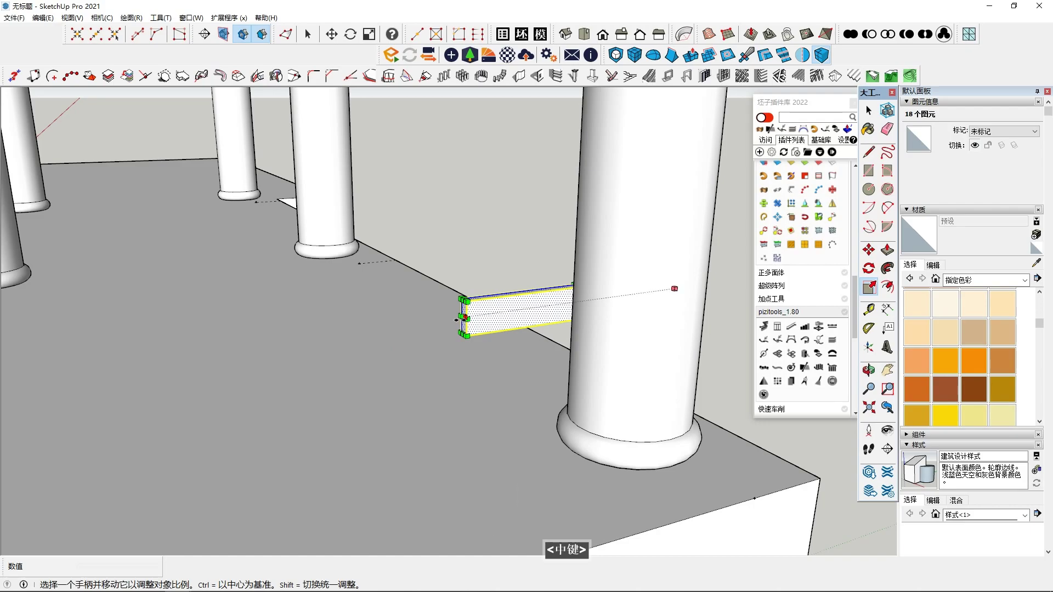
scroll(457, 319, up, 2)
ctrl+drag(495, 321, 537, 319)
Scale the bar's height along the blue axis by a factor of 0.42
mouse_move(473, 324)
middle_down()
mouse_move(458, 370)
mouse_move(303, 303)
mouse_move(173, 320)
mouse_move(99, 307)
middle_up()
scroll(458, 370, down, 2)
scroll(425, 296, up, 1)
mouse_move(425, 296)
middle_down()
mouse_move(289, 282)
mouse_move(363, 324)
middle_up()
scroll(331, 289, up, 1)
drag(338, 244, 336, 272)
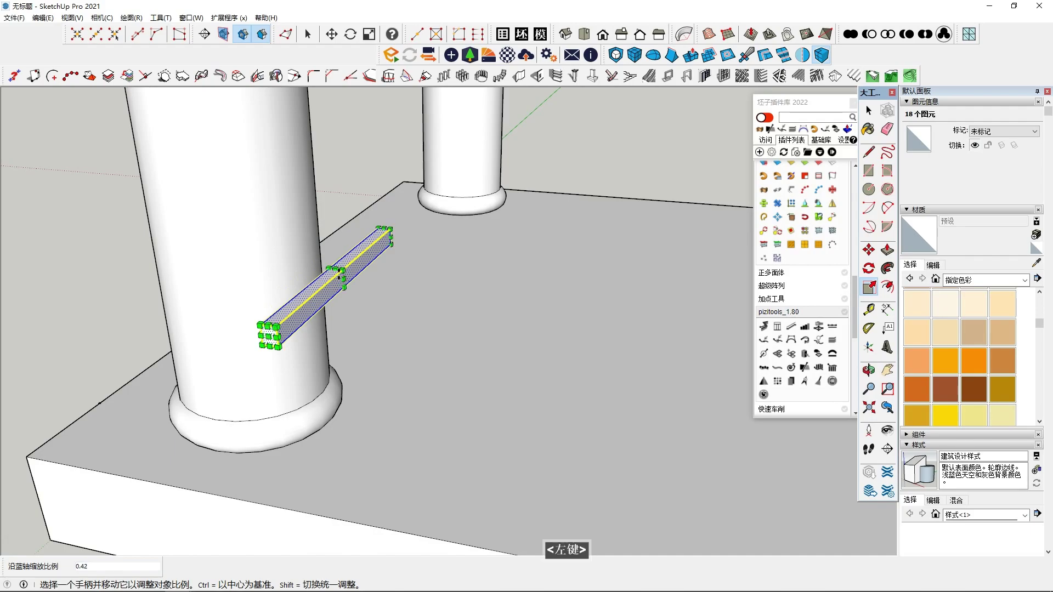
Scale the bar along the red axis into a long seat board reaching the third column at the notch
click(345, 281)
scroll(537, 326, down, 8)
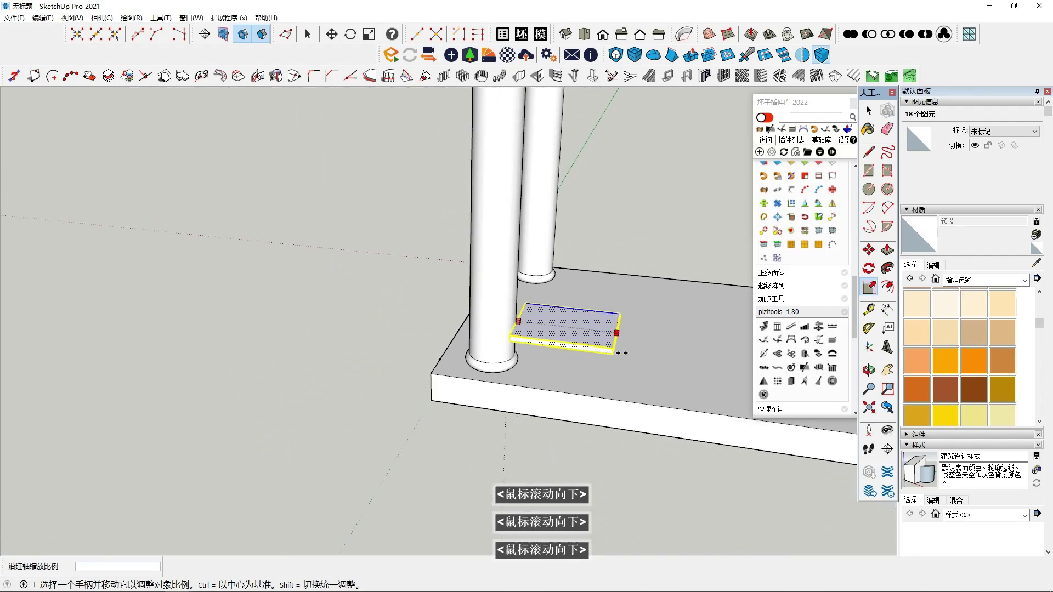
shift+middle_drag(615, 350, 263, 291)
scroll(512, 318, down, 3)
scroll(518, 318, down, 4)
shift+middle_drag(556, 331, 341, 329)
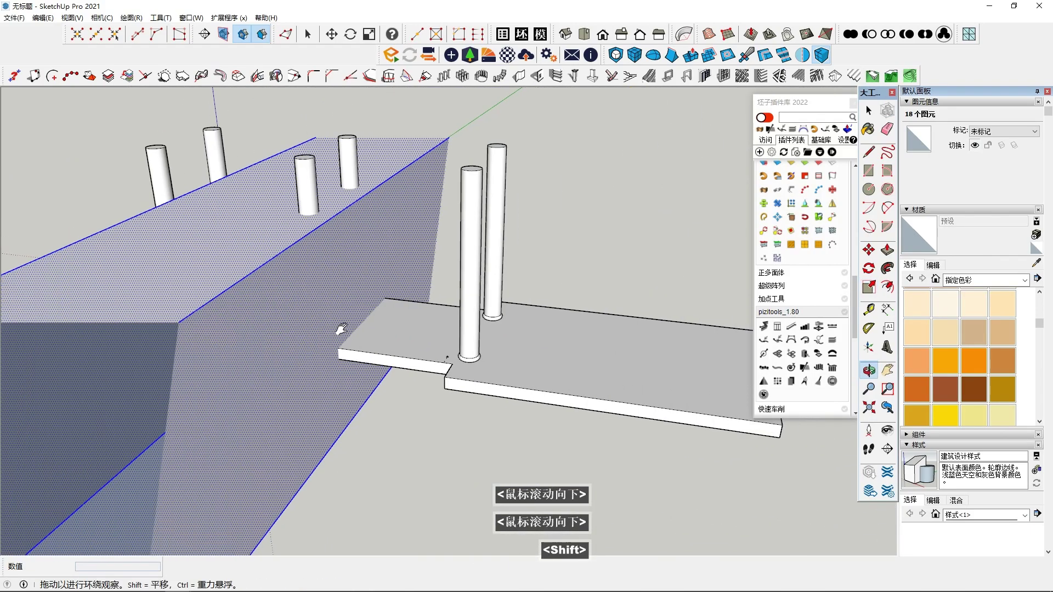
scroll(486, 335, up, 3)
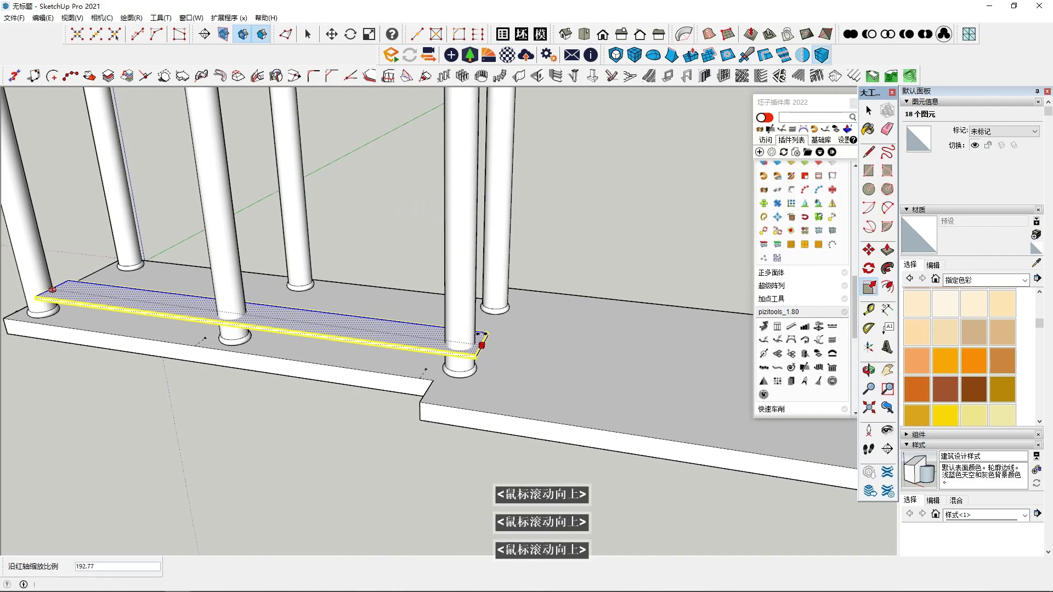
click(461, 337)
Adjust the scale of the seat board at its corner-column end so it fits against the column
shift+middle_drag(298, 329, 538, 348)
shift+scroll(379, 331, up, 1)
shift+middle_drag(247, 351, 408, 370)
scroll(409, 371, up, 4)
middle_drag(408, 370, 33, 351)
scroll(432, 371, up, 4)
scroll(289, 341, up, 2)
click(326, 330)
scroll(520, 320, down, 3)
middle_drag(520, 319, 376, 328)
click(300, 330)
click(299, 329)
scroll(377, 329, down, 1)
Select all connected geometry of the seat board and make it a group
key(space)
click(245, 242)
triple_click(259, 314)
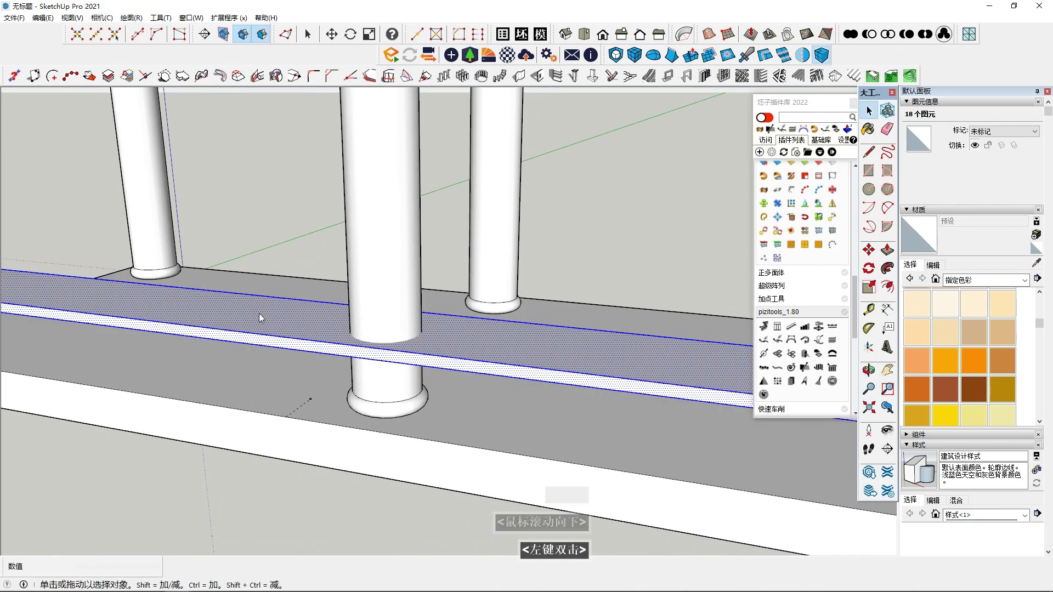
right_click(259, 313)
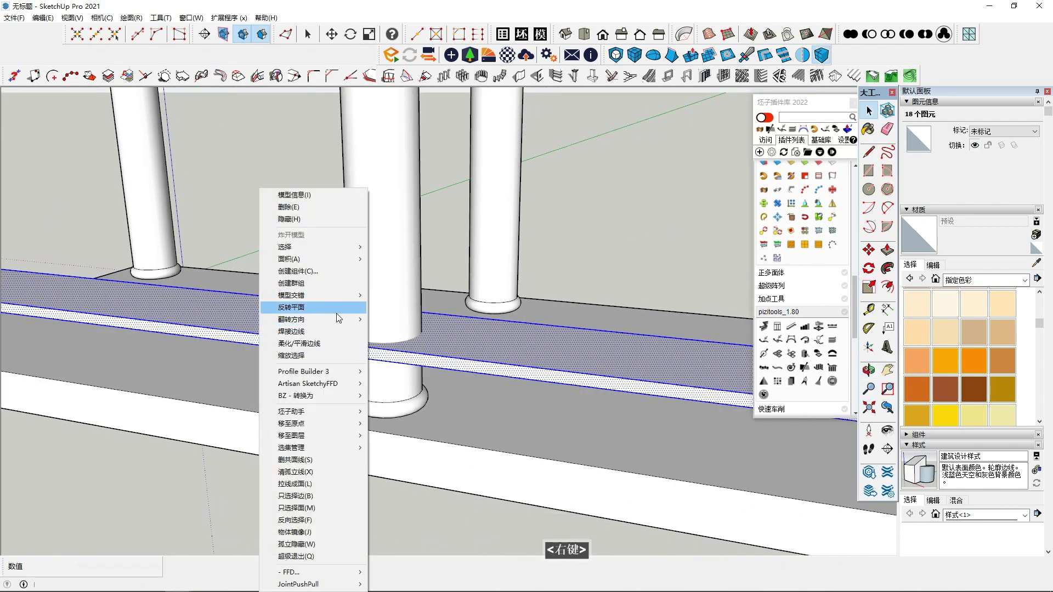
click(311, 285)
Draw a line about 4667 mm long along the seat board's outer top edge, between the corner column and the notch column
shift+middle_drag(306, 369, 493, 357)
scroll(493, 356, down, 2)
middle_drag(395, 356, 359, 392)
scroll(456, 428, up, 2)
key(shift+F6)
click(604, 377)
double_click(869, 153)
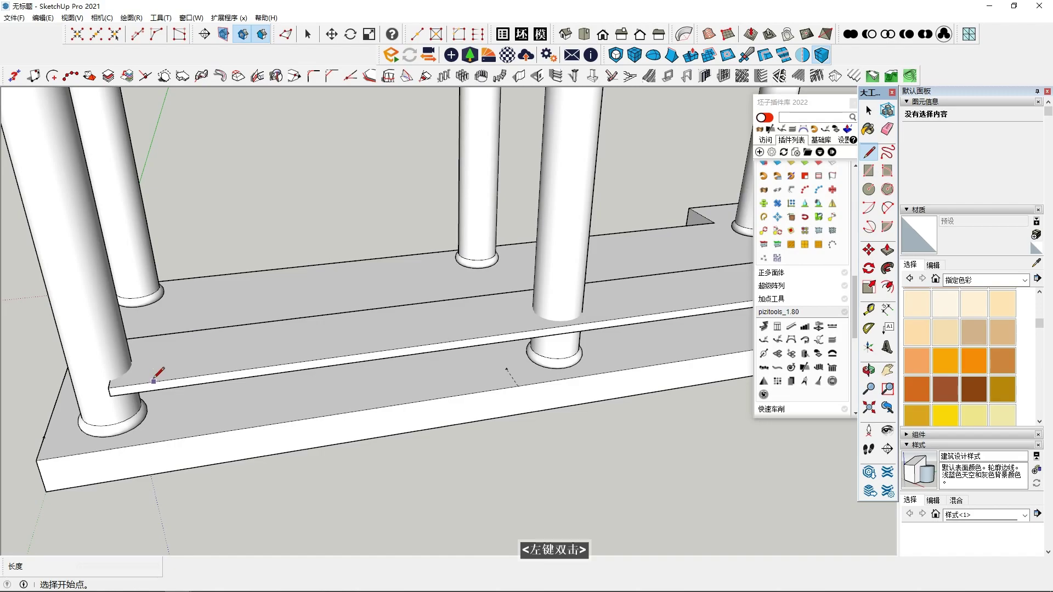
shift+middle_drag(373, 370, 505, 297)
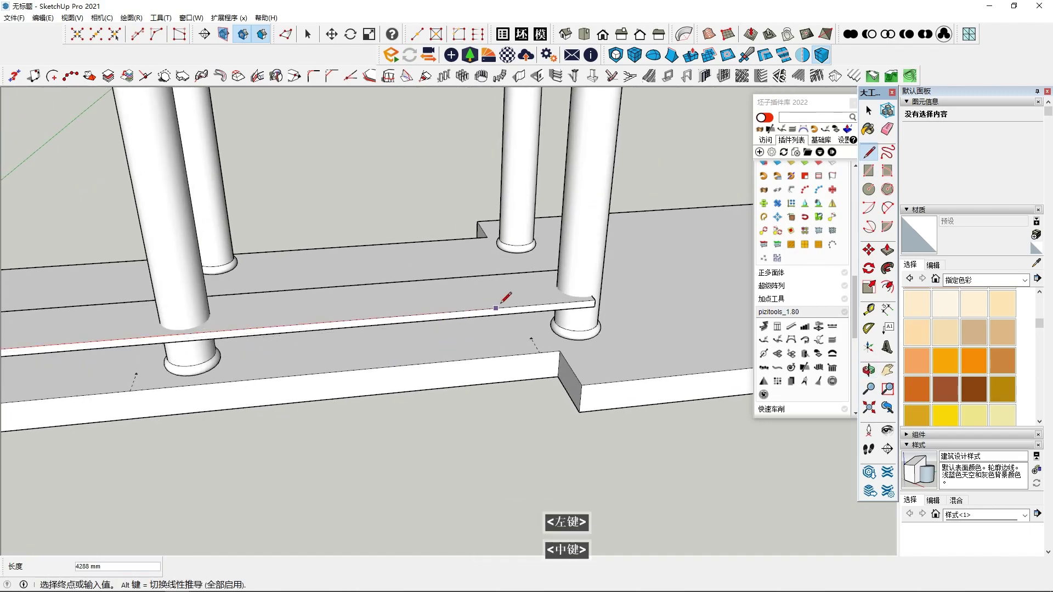
click(557, 296)
Move the new line straight up so it floats above the seat board
key(space)
scroll(476, 314, down, 3)
shift+middle_drag(476, 313, 521, 349)
double_click(493, 334)
scroll(494, 329, up, 2)
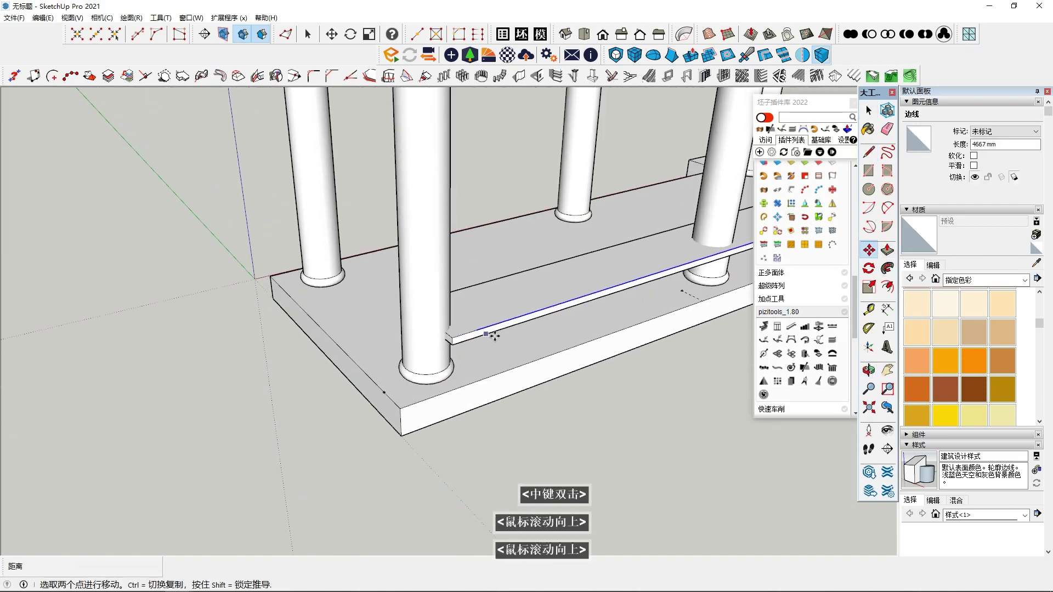
click(496, 322)
middle_drag(501, 239, 606, 353)
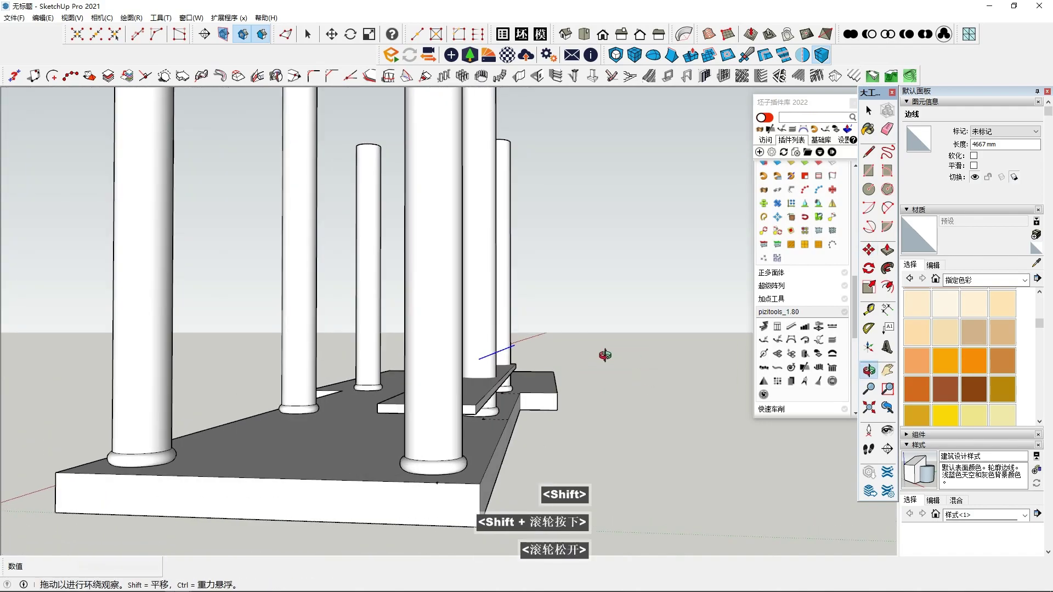
click(622, 356)
key(space)
Inside the seat board group, offset the outer long top edge and both end edges outward
scroll(369, 454, up, 4)
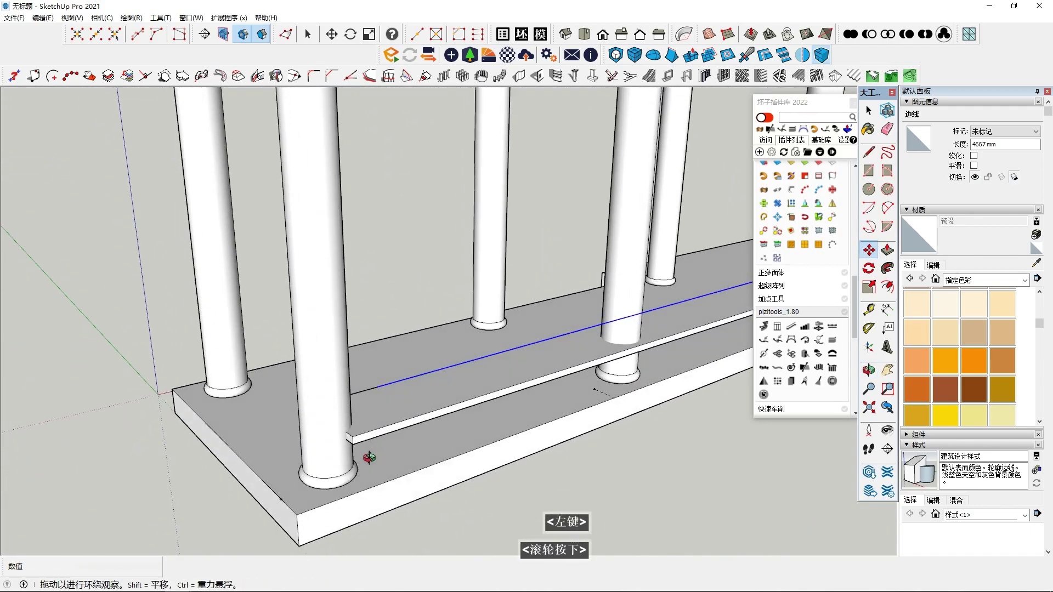
middle_click(362, 457)
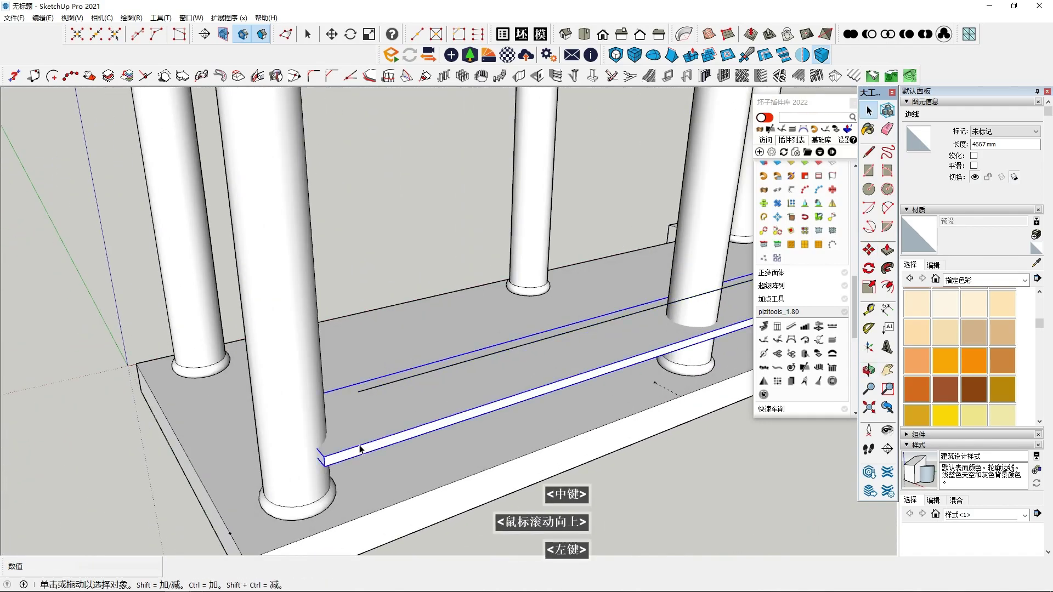
click(358, 450)
double_click(357, 450)
triple_click(354, 453)
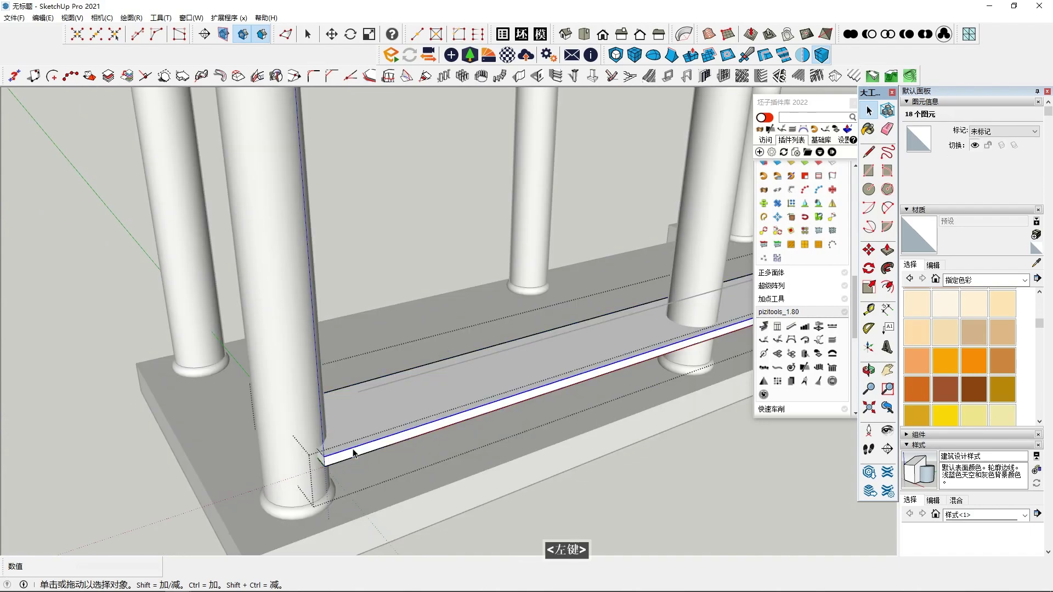
shift+click(322, 460)
middle_drag(322, 459, 449, 417)
shift+click(399, 342)
click(888, 286)
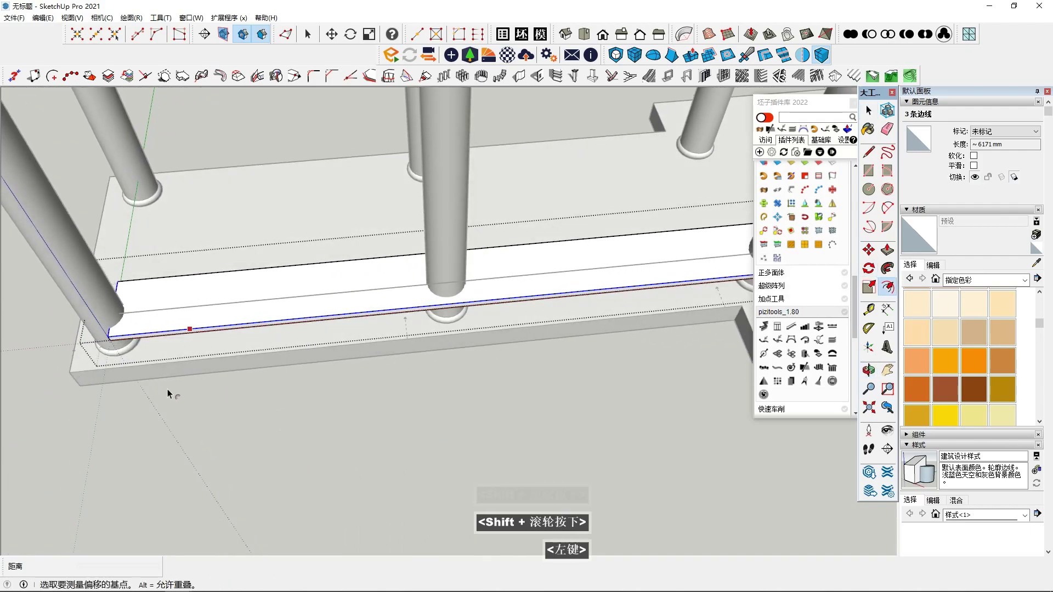
click(153, 333)
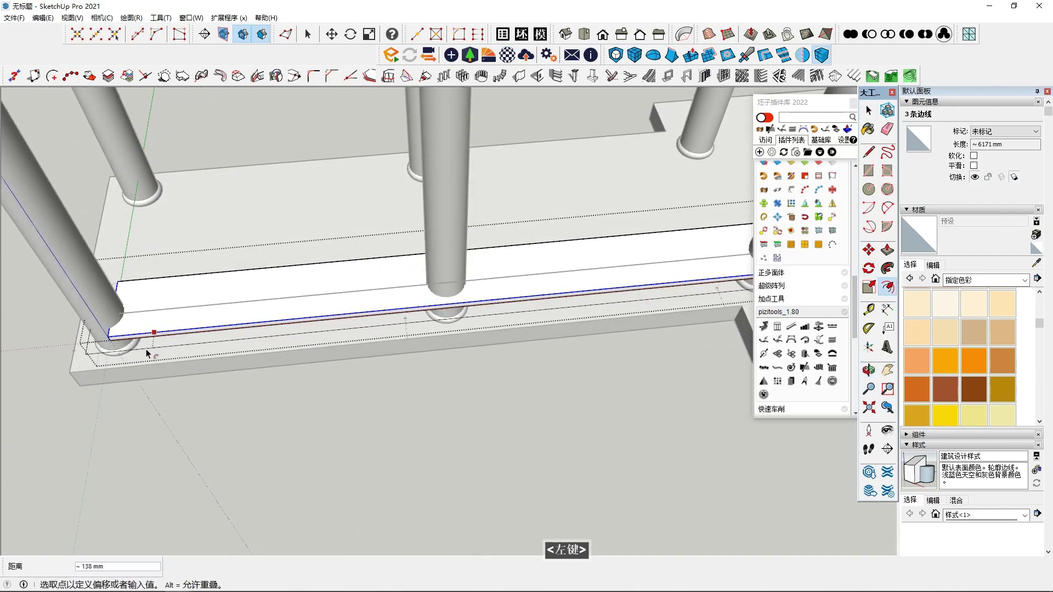
click(150, 347)
Cut the three offset edges out of the seat board group and paste them in place in the main model
middle_drag(141, 387, 223, 419)
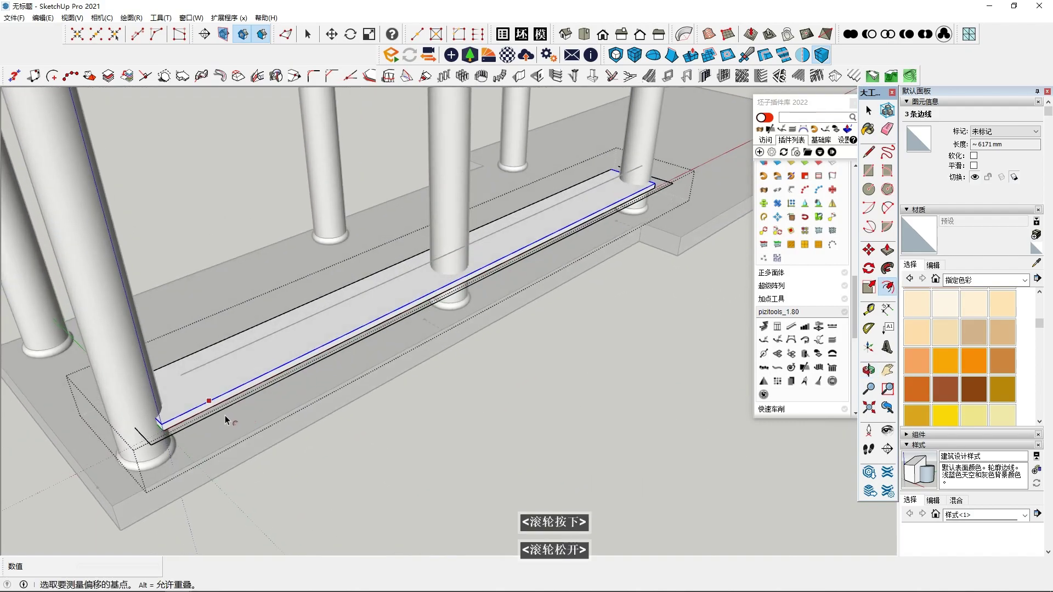
key(space)
double_click(165, 443)
click(278, 492)
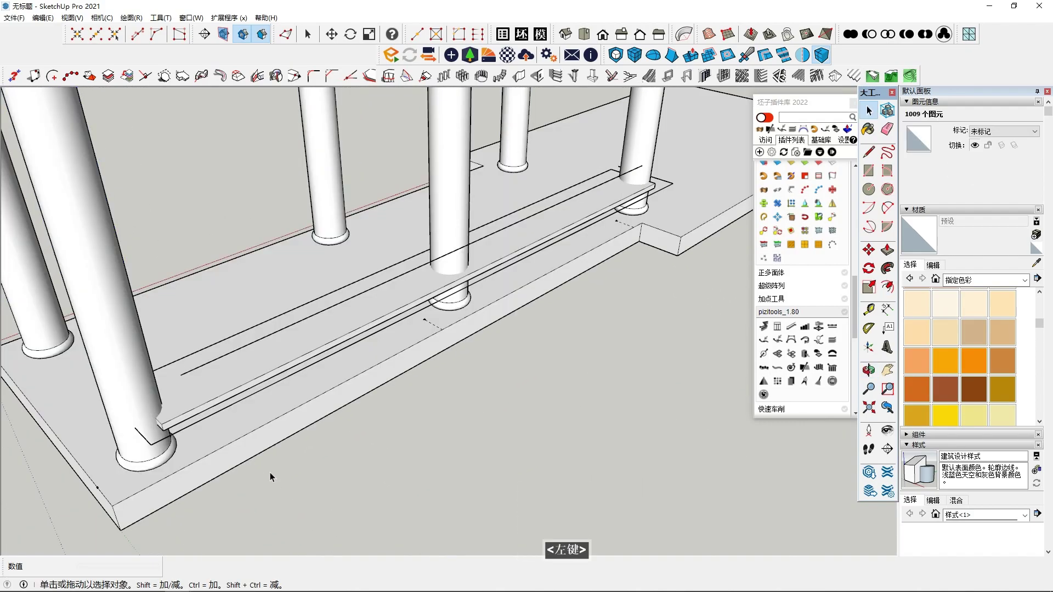
double_click(194, 428)
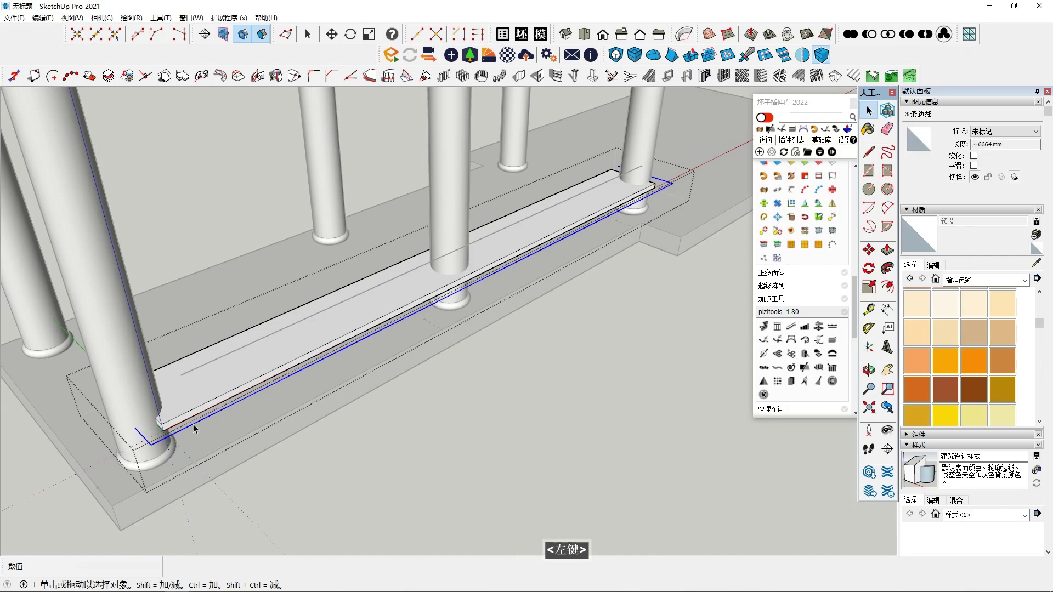
click(346, 476)
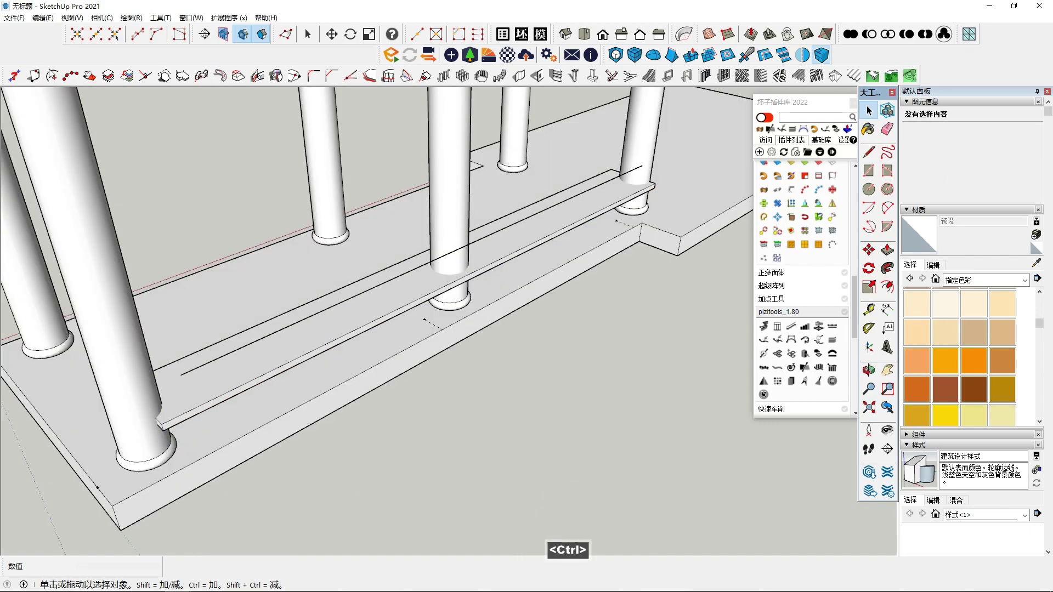
click(43, 18)
click(112, 97)
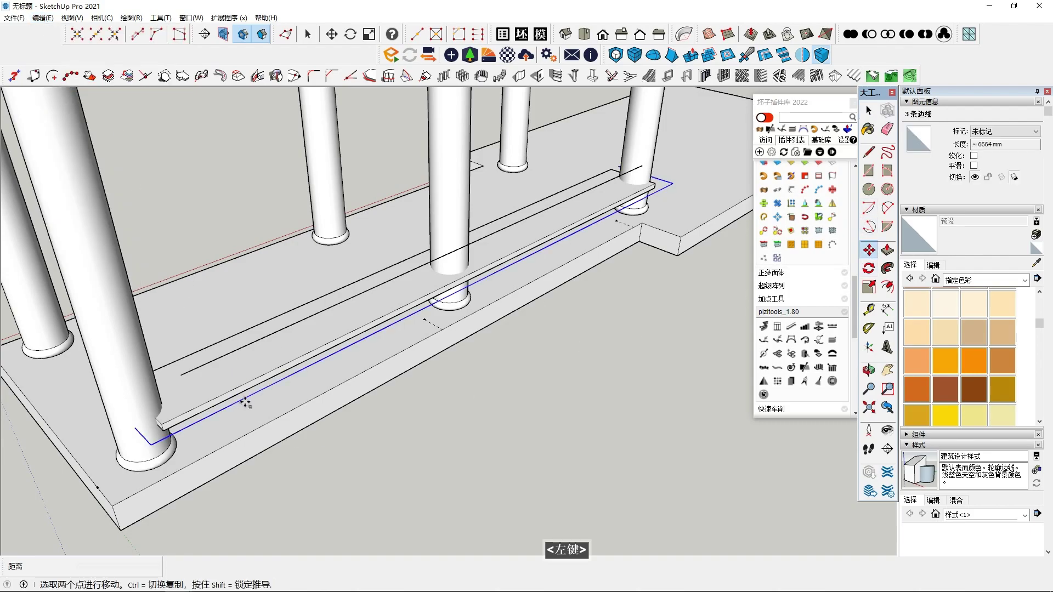
Move the three pasted edges straight up above the seat board
middle_drag(554, 404, 647, 326)
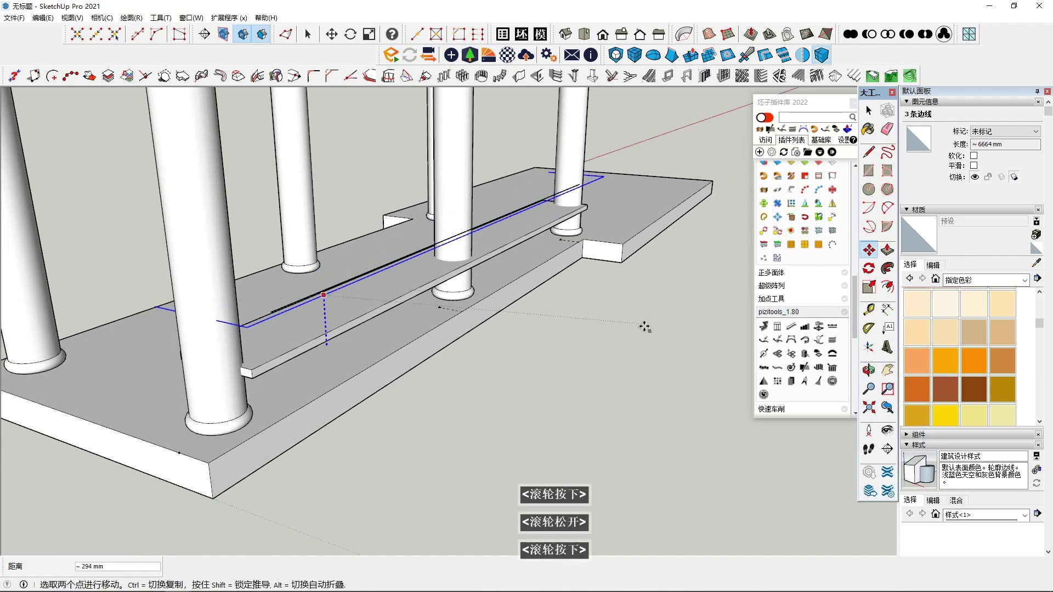
click(552, 288)
middle_drag(552, 289, 427, 387)
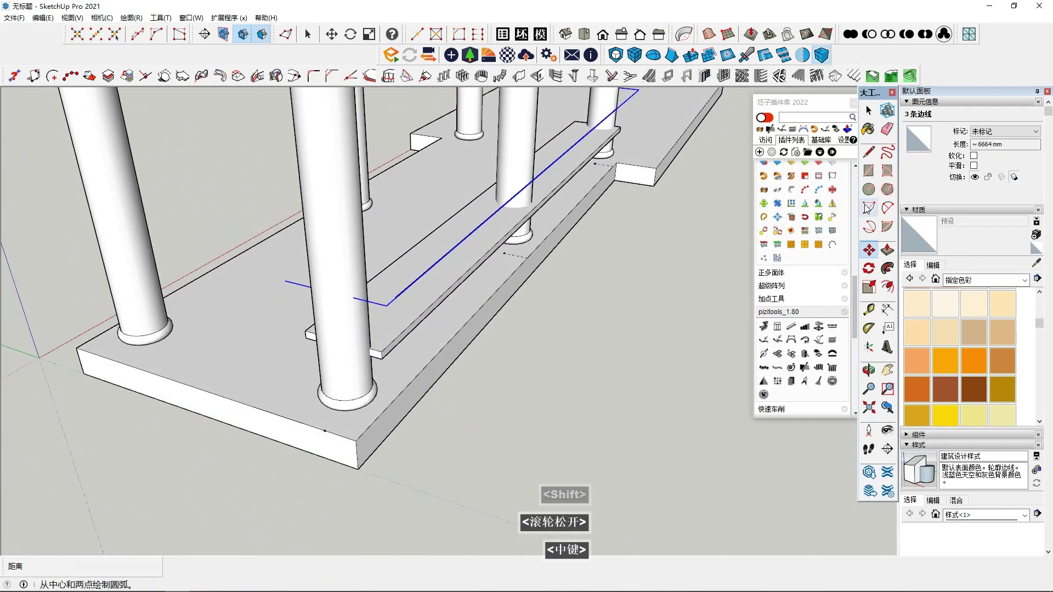
Draw a vertical guide edge from the seat board's corner and a cross edge of about 123 mm to the raised outer edge
click(869, 151)
scroll(373, 356, up, 1)
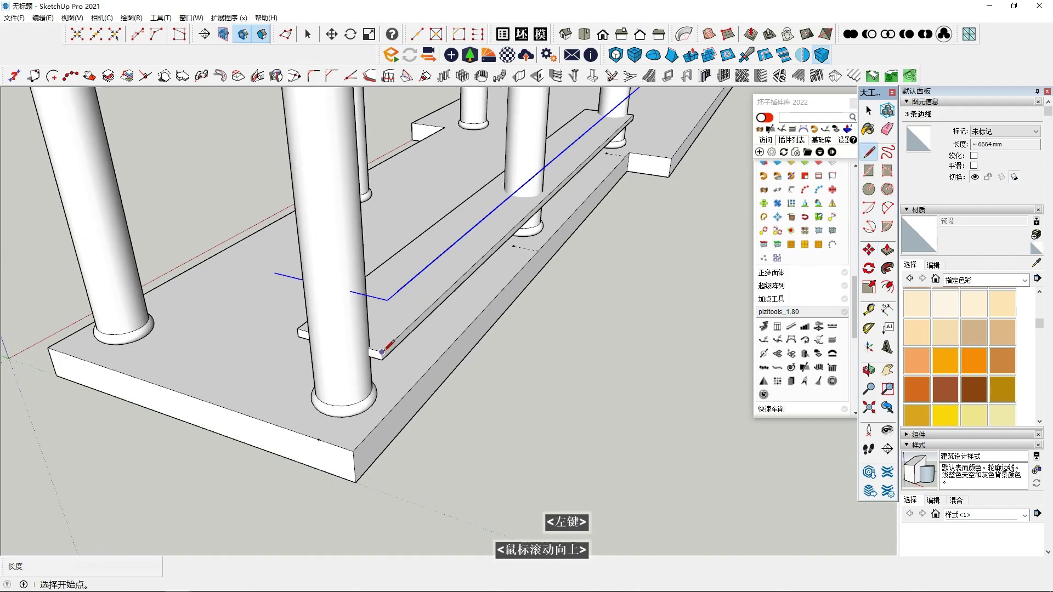
click(382, 351)
key(Up)
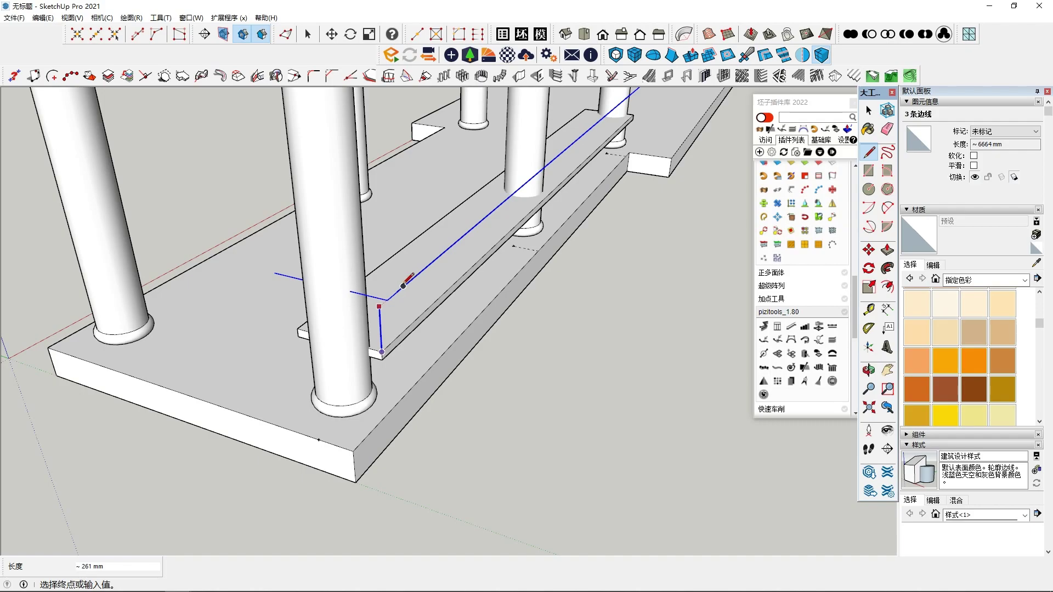
middle_drag(406, 279, 435, 360)
click(484, 213)
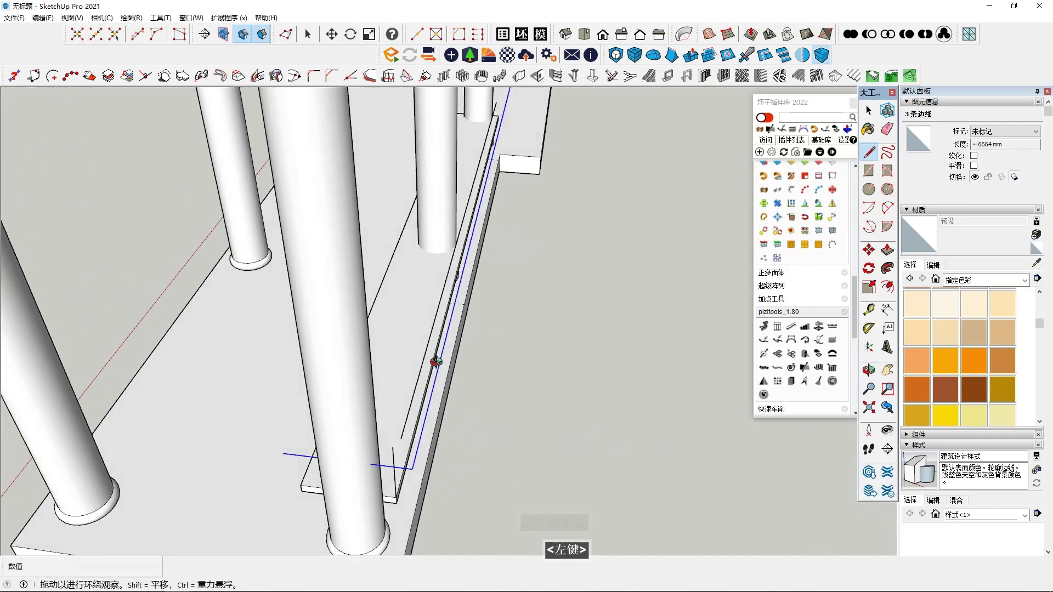
click(418, 450)
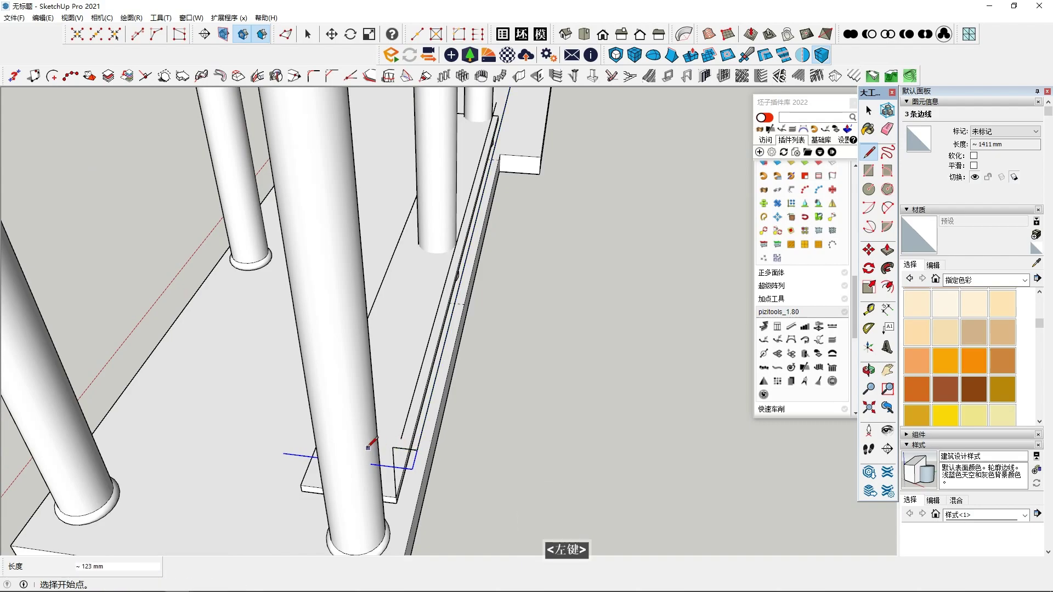
Delete the surplus raised segments and the vertical guide edge at the corner-column end
middle_drag(351, 433, 303, 481)
key(space)
key(Delete)
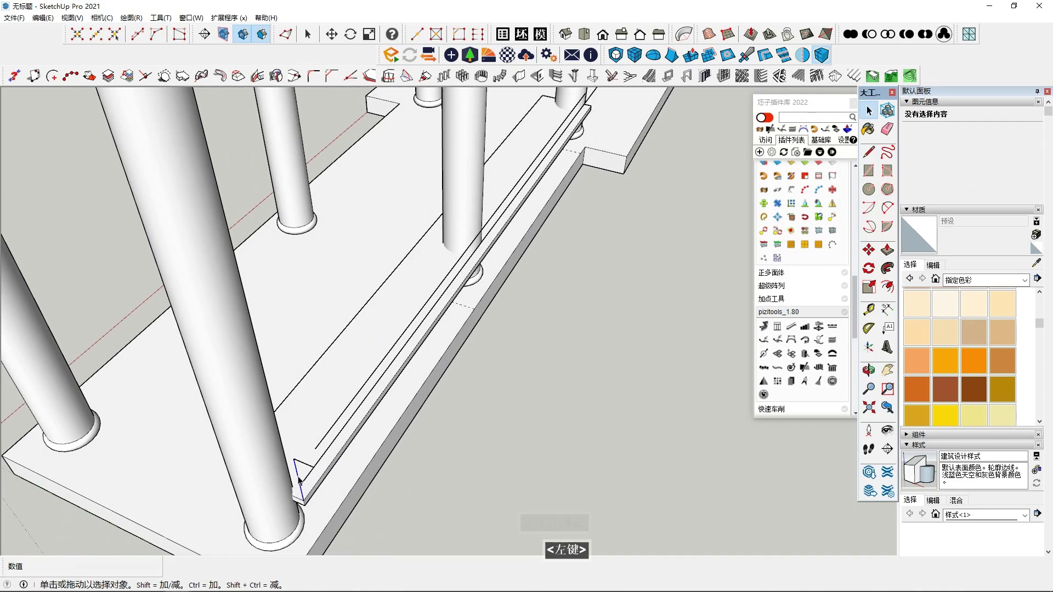
key(Delete)
Draw an edge along the green axis at the notch end of the raised outline and delete the surplus edge there
middle_drag(419, 422, 263, 378)
shift+middle_drag(263, 378, 186, 383)
shift+middle_drag(527, 359, 389, 374)
middle_drag(389, 374, 354, 377)
scroll(392, 342, up, 2)
middle_drag(392, 341, 540, 358)
mouse_move(433, 375)
middle_down()
mouse_move(404, 352)
mouse_move(419, 324)
mouse_move(456, 308)
mouse_move(442, 315)
mouse_move(420, 254)
middle_up()
key(Left)
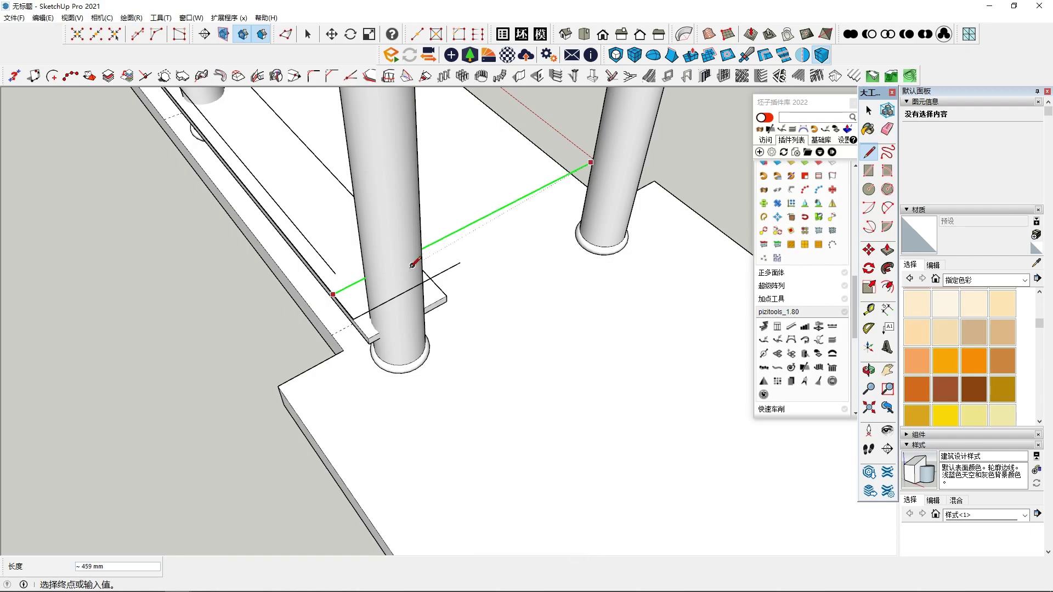
key(space)
click(445, 274)
click(442, 273)
mouse_move(442, 273)
middle_down()
mouse_move(396, 285)
mouse_move(430, 258)
mouse_move(417, 268)
middle_up()
key(Delete)
Draw a small upright rectangle at the corner-column end of the raised line as the rail profile
scroll(416, 268, down, 3)
scroll(295, 376, up, 1)
mouse_move(294, 375)
middle_down()
mouse_move(482, 343)
mouse_move(303, 415)
mouse_move(581, 402)
mouse_move(517, 406)
mouse_move(493, 442)
middle_up()
shift+scroll(348, 385, down, 1)
key(shift+F6)
mouse_move(571, 333)
middle_down()
mouse_move(649, 327)
mouse_move(679, 298)
middle_up()
scroll(560, 274, up, 2)
middle_drag(549, 269, 572, 296)
mouse_move(573, 296)
middle_down()
mouse_move(570, 283)
mouse_move(600, 271)
middle_up()
scroll(614, 261, up, 2)
click(866, 173)
scroll(530, 248, up, 1)
scroll(530, 248, down, 1)
middle_drag(530, 248, 568, 355)
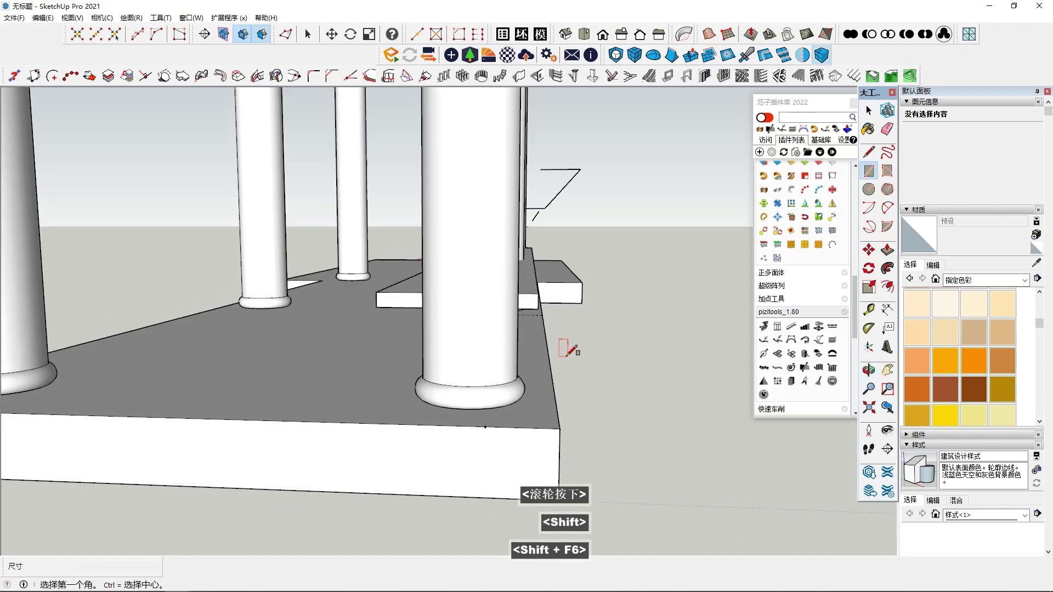
middle_drag(554, 294, 549, 255)
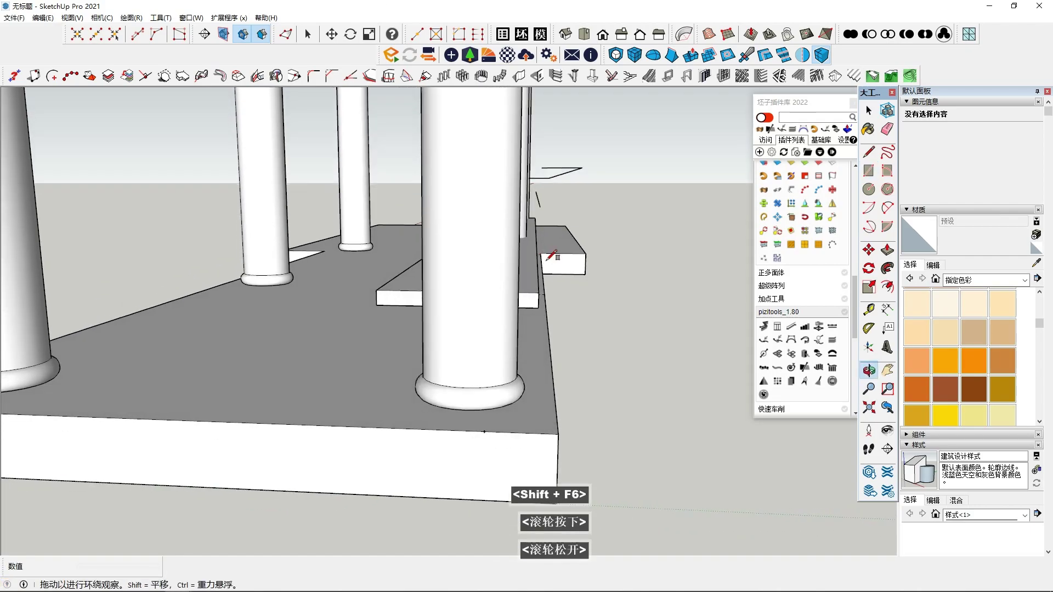
click(539, 207)
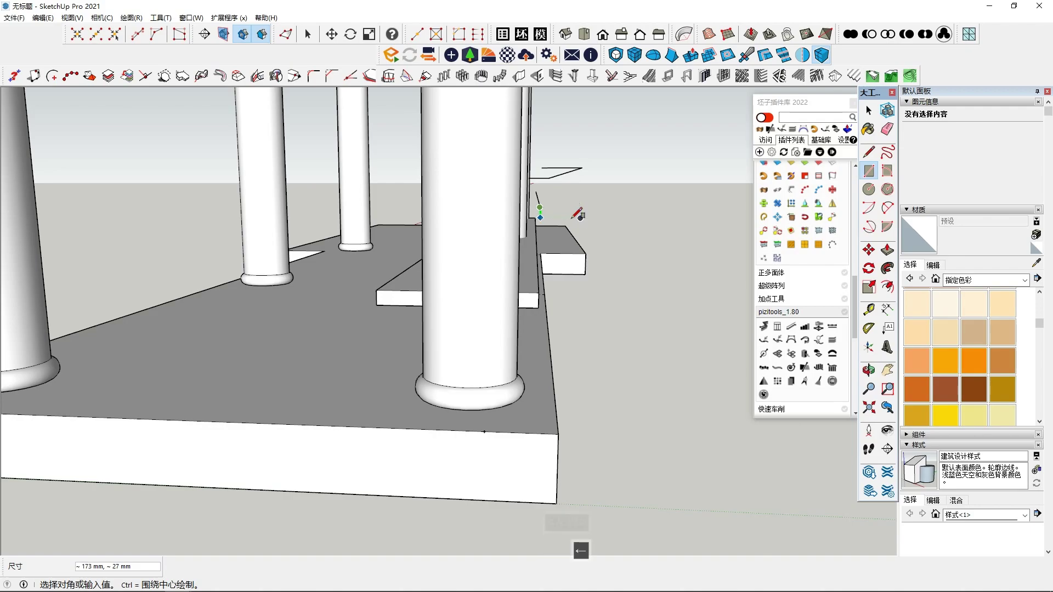
scroll(567, 221, up, 1)
middle_drag(567, 221, 514, 218)
middle_drag(584, 224, 626, 255)
click(651, 225)
Scale the small rectangle horizontally to make the profile slightly wider
shift+scroll(657, 242, up, 2)
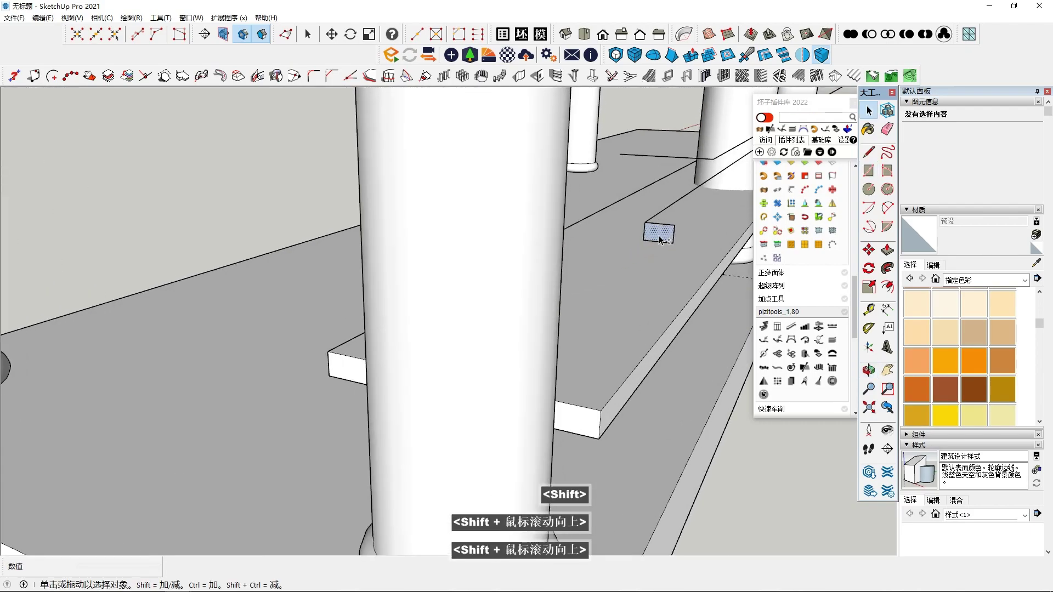
click(658, 234)
key(s)
click(674, 234)
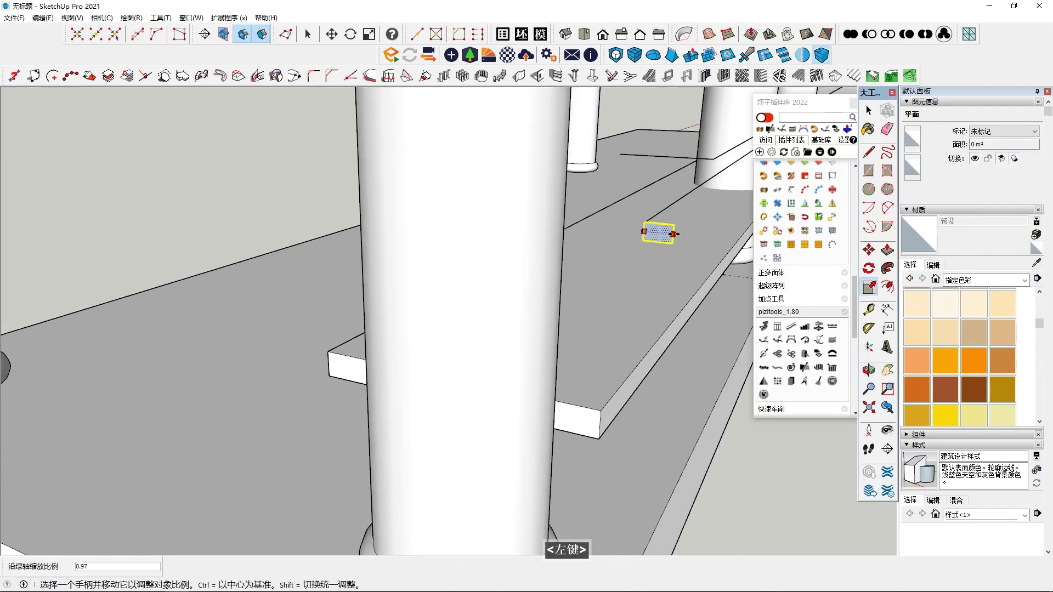
click(676, 234)
key(space)
Sweep the rectangular profile along the raised 4667 mm line with Follow Me to form a rail
double_click(675, 206)
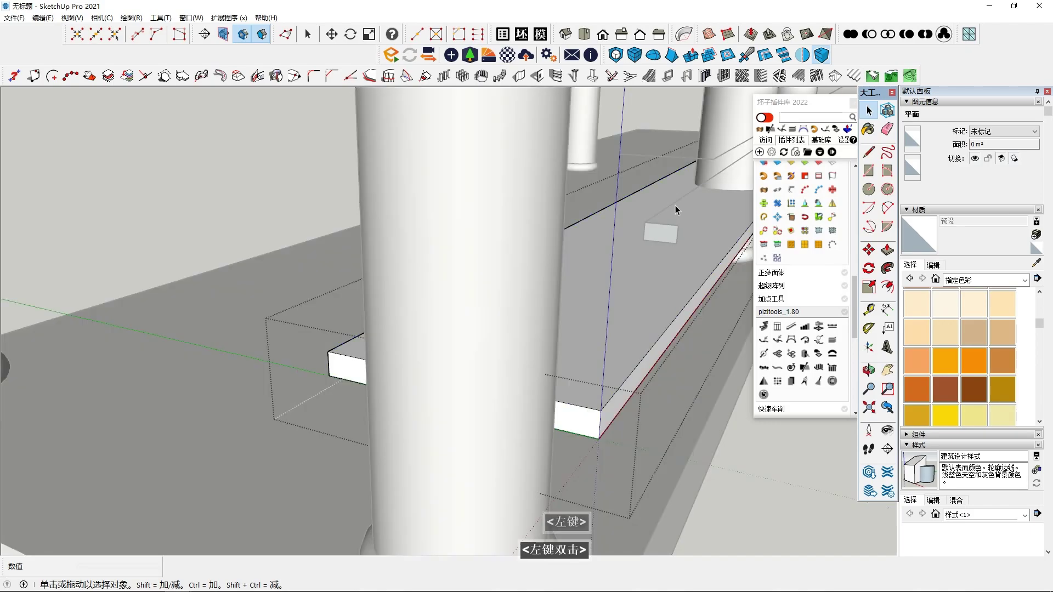
click(800, 507)
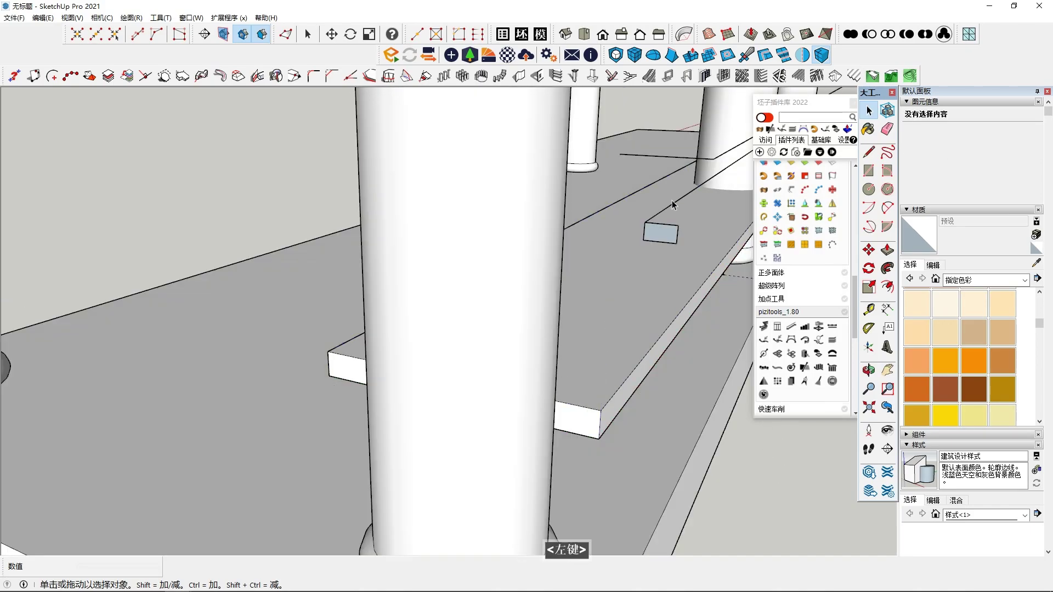
shift+middle_drag(675, 206, 609, 238)
click(610, 236)
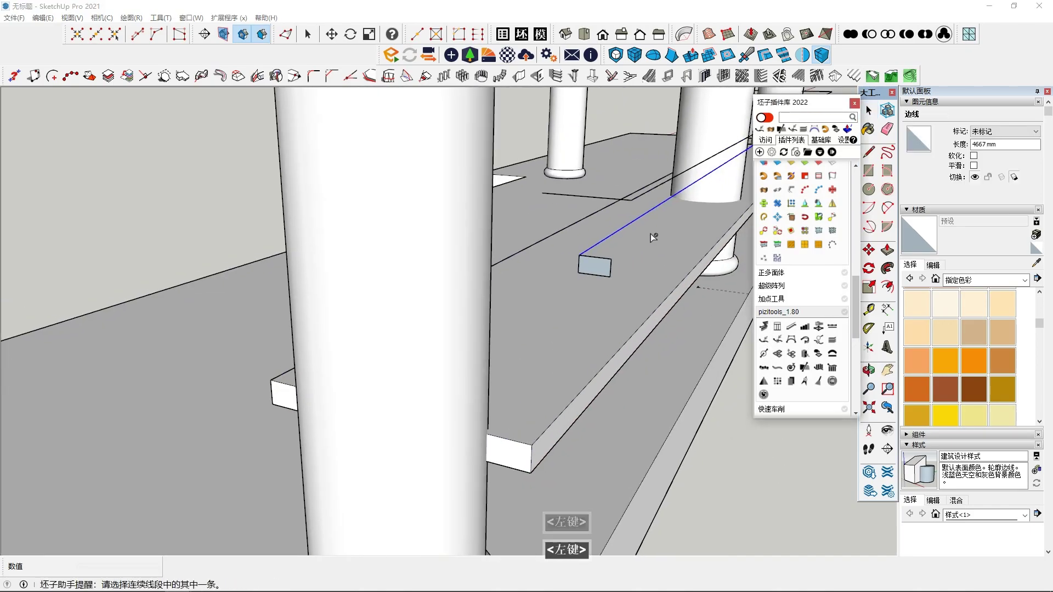
click(888, 269)
click(599, 267)
Select all connected geometry of the swept rail and make it a group
middle_drag(631, 274, 478, 364)
key(space)
double_click(473, 358)
right_click(473, 360)
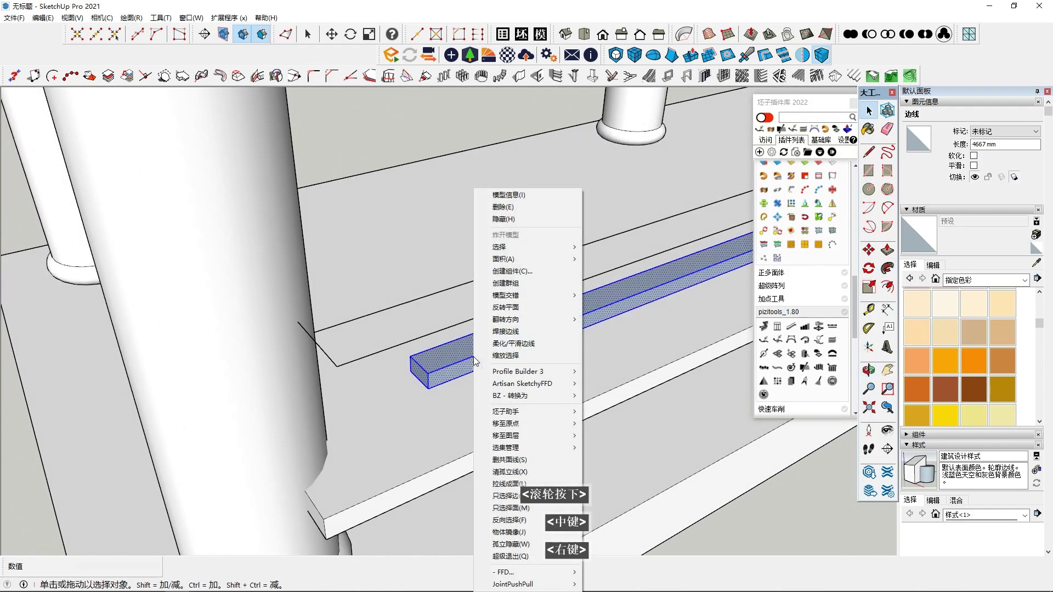
click(510, 283)
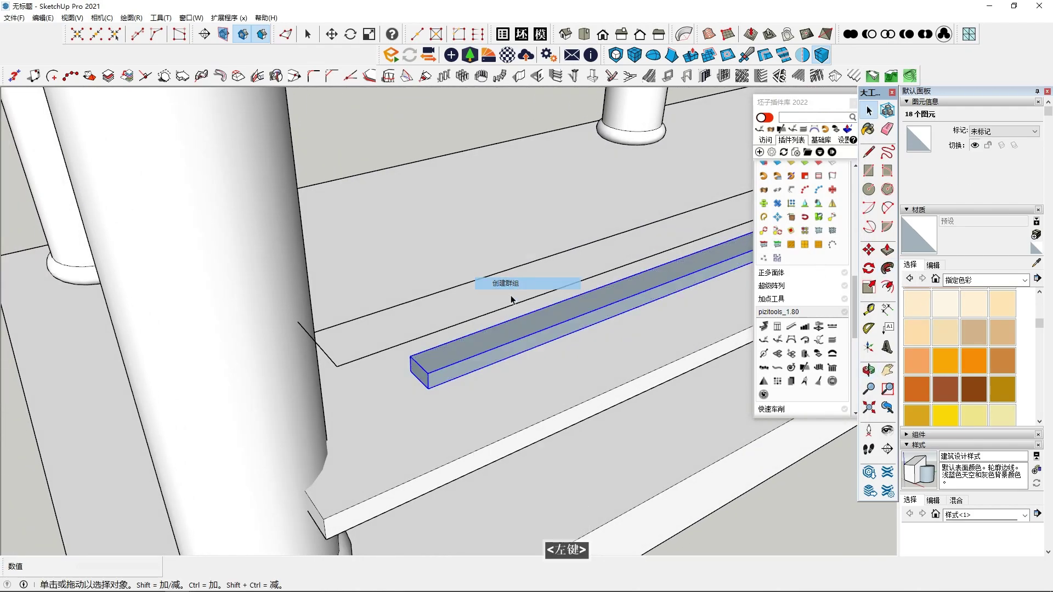
Reverse all faces inside the rail group and leave the group
right_click(504, 343)
triple_click(470, 357)
right_click(466, 357)
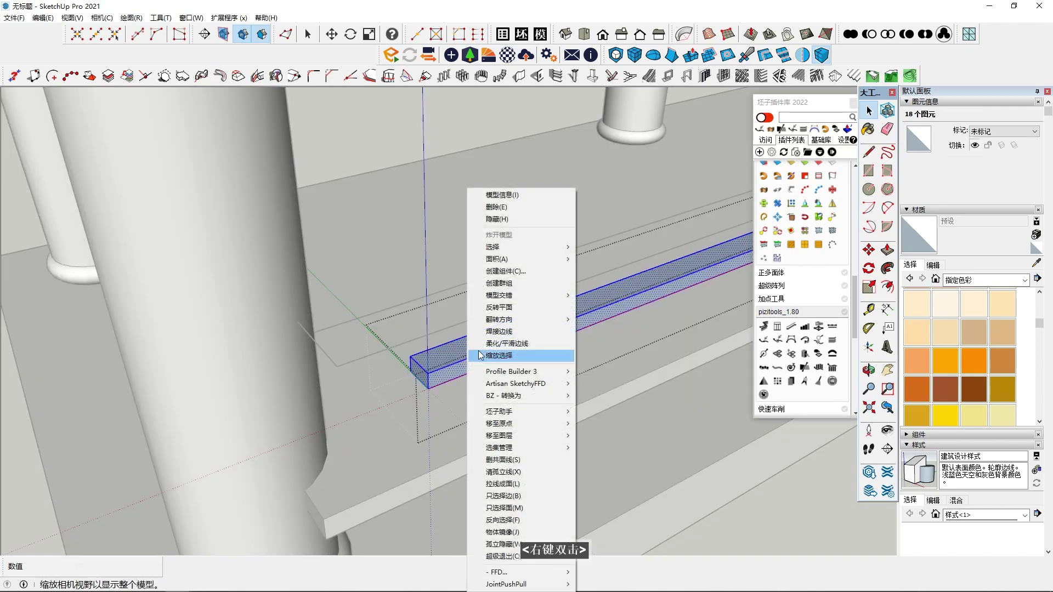
click(519, 307)
click(232, 442)
Select the full connected chain of three edges forming the raised U-shaped line above the bench rail
scroll(228, 446, down, 2)
scroll(324, 378, up, 3)
middle_drag(329, 373, 611, 372)
click(410, 372)
scroll(610, 372, up, 2)
scroll(610, 371, down, 6)
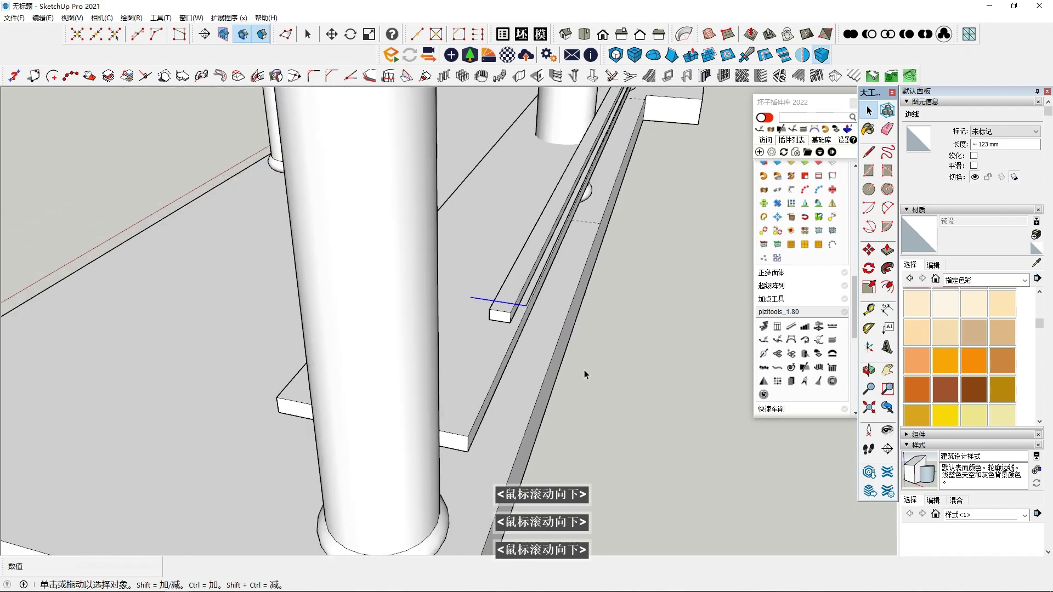
middle_drag(659, 228, 508, 419)
middle_drag(430, 346, 638, 297)
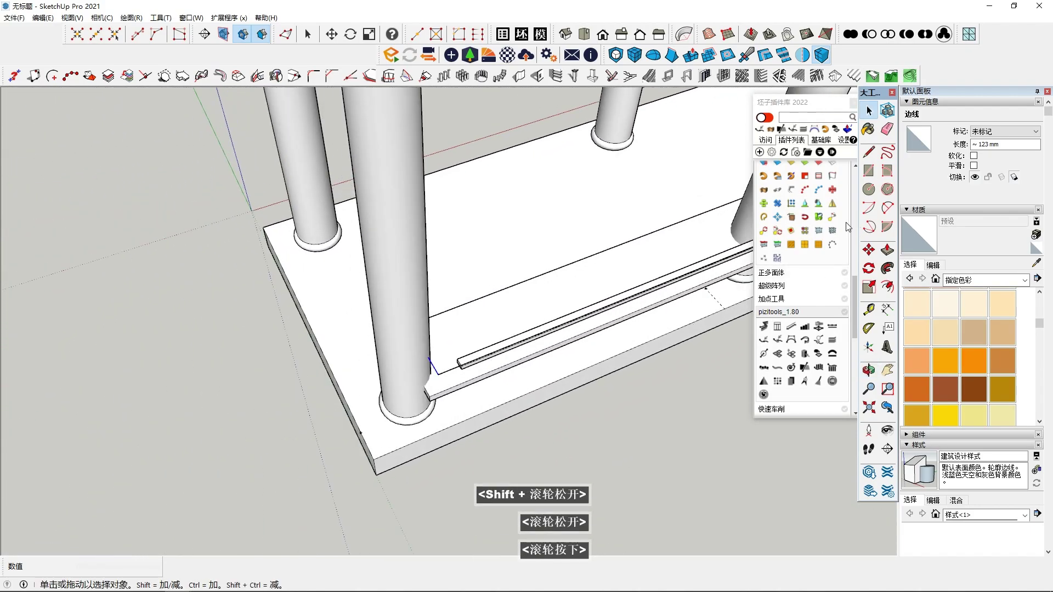
click(784, 355)
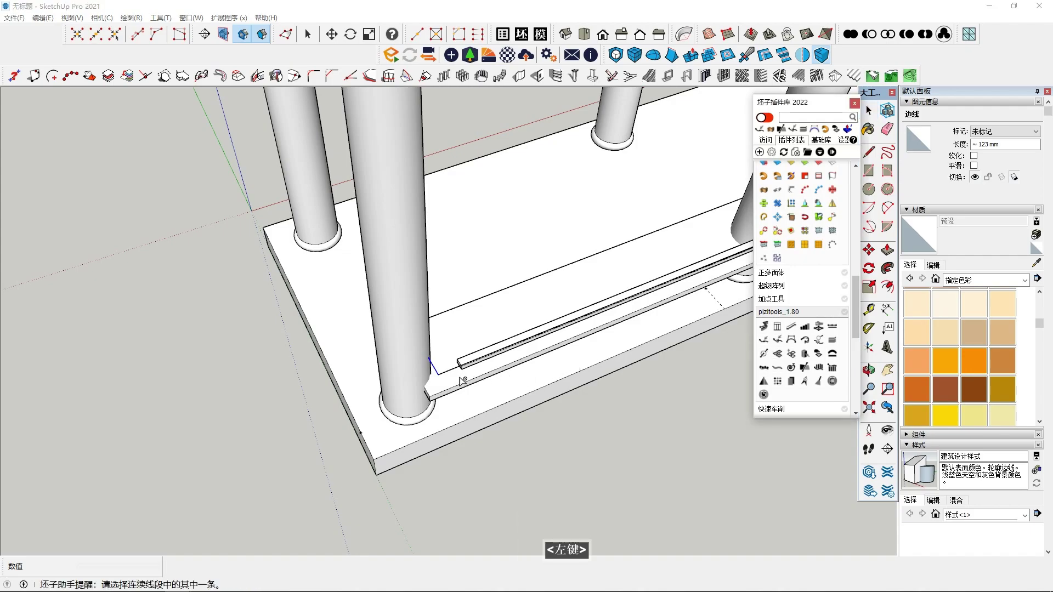
Extrude a rectangle 200 mm wide and 50 mm high along the selected path, aligned by its bottom midpoint
click(763, 177)
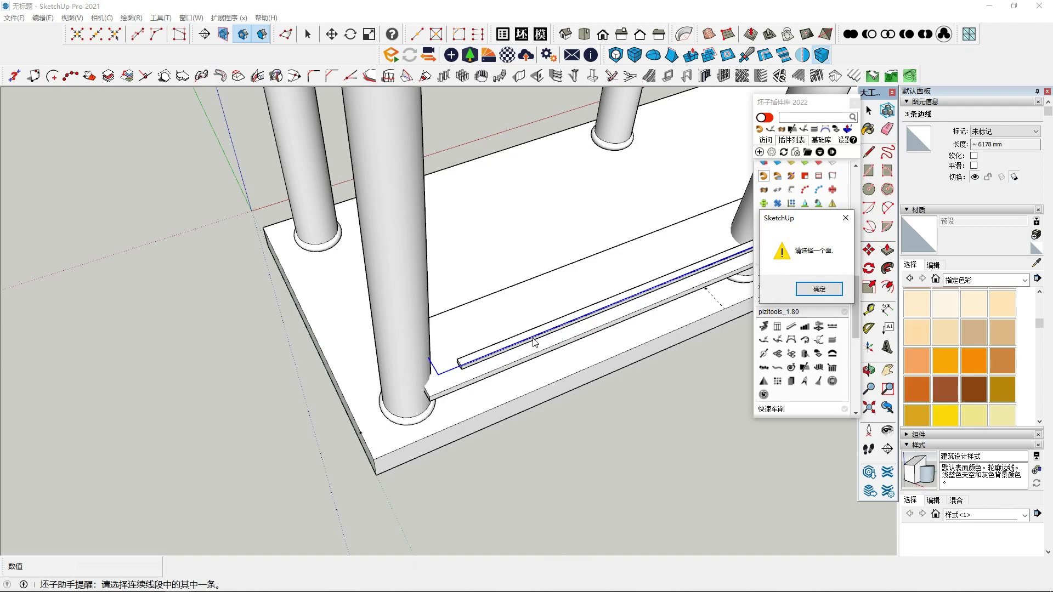
click(829, 291)
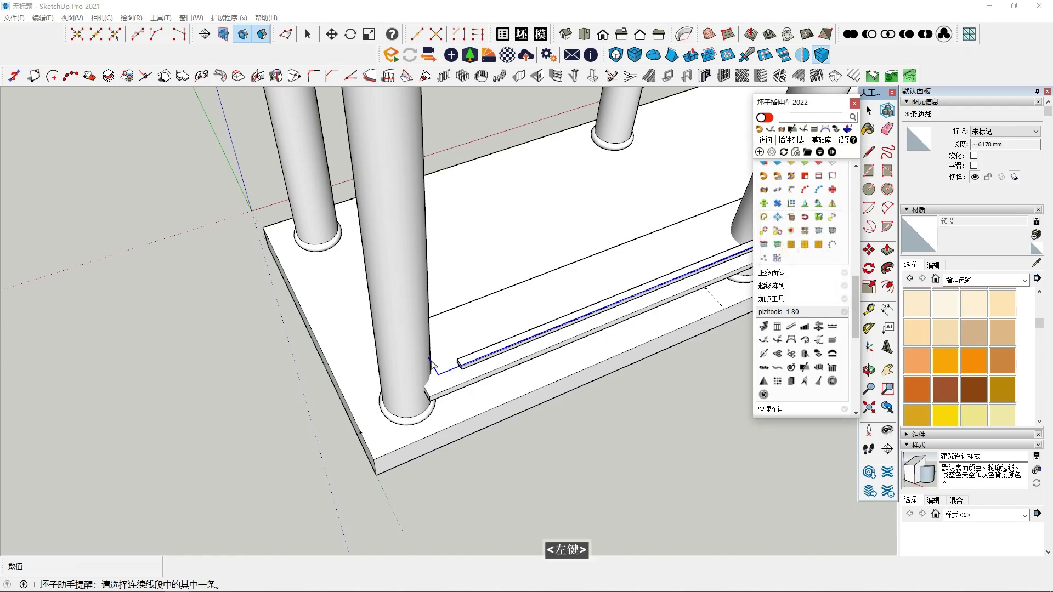
click(764, 190)
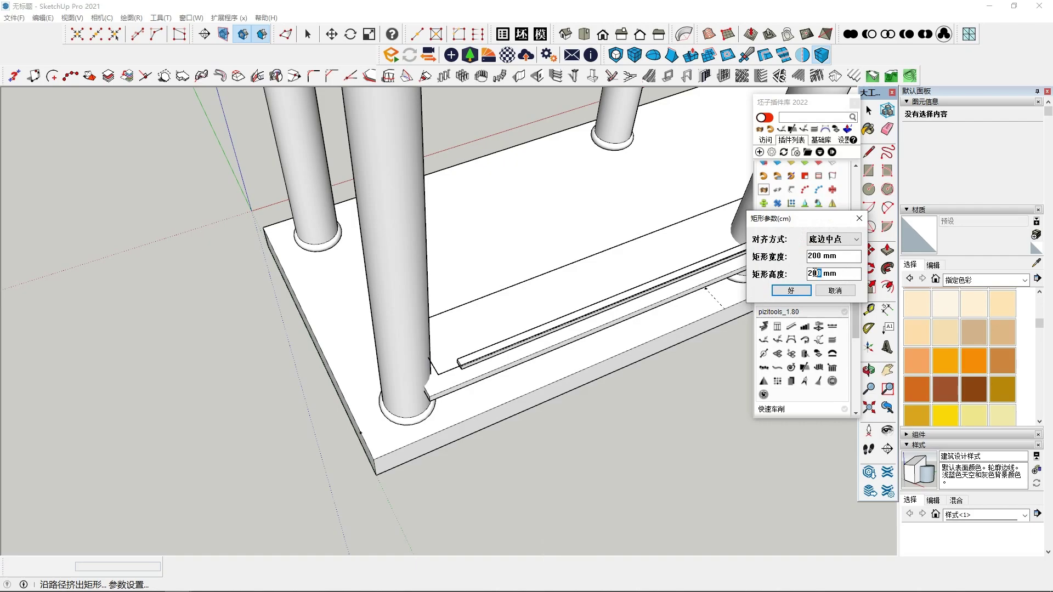
text(50)
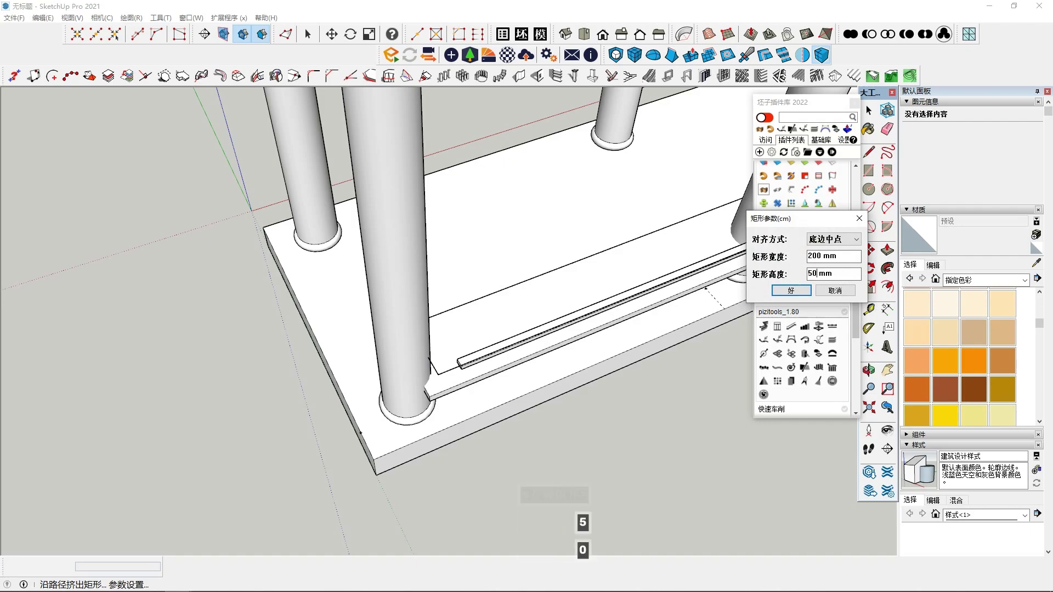
key(Return)
click(791, 291)
middle_drag(605, 354, 633, 336)
scroll(637, 336, up, 4)
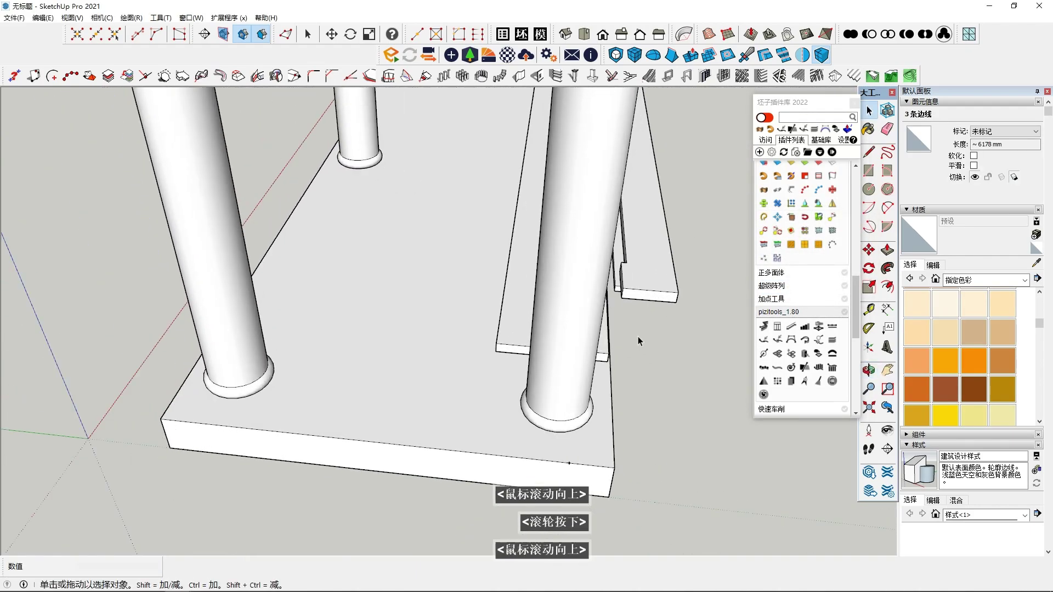
Enter the new top board's group and Push/Pull the end face of one short return outward about 286 mm
scroll(656, 291, up, 1)
click(631, 249)
double_click(631, 248)
click(630, 250)
key(p)
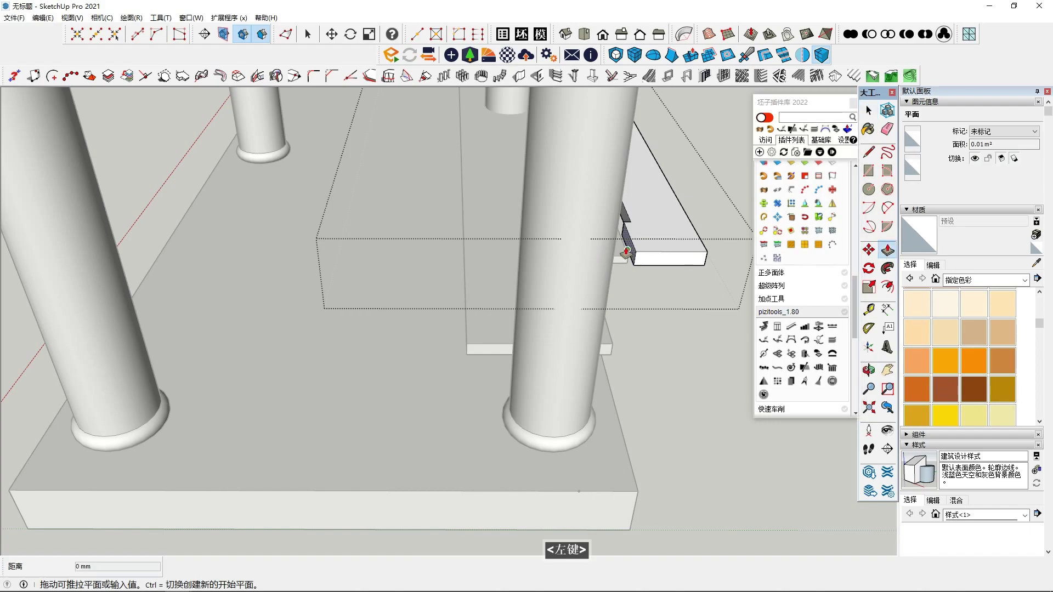
click(551, 262)
Push/Pull the end face of the top board's other short return outward about 262 mm and leave the group
middle_drag(551, 262, 180, 274)
shift+middle_drag(496, 307, 57, 364)
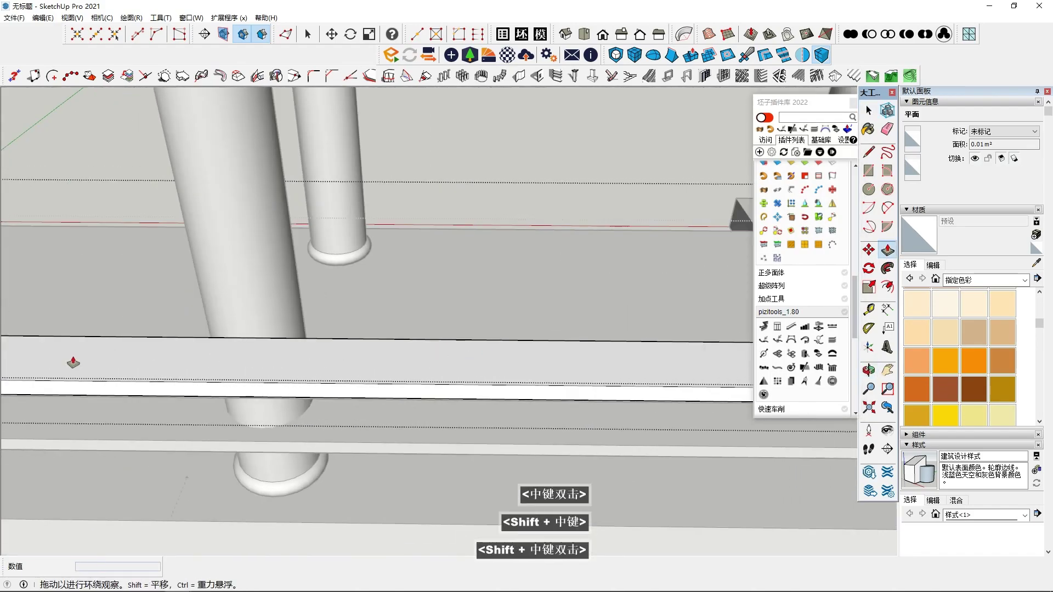
shift+middle_drag(592, 340, 337, 326)
middle_click(337, 326)
middle_click(337, 326)
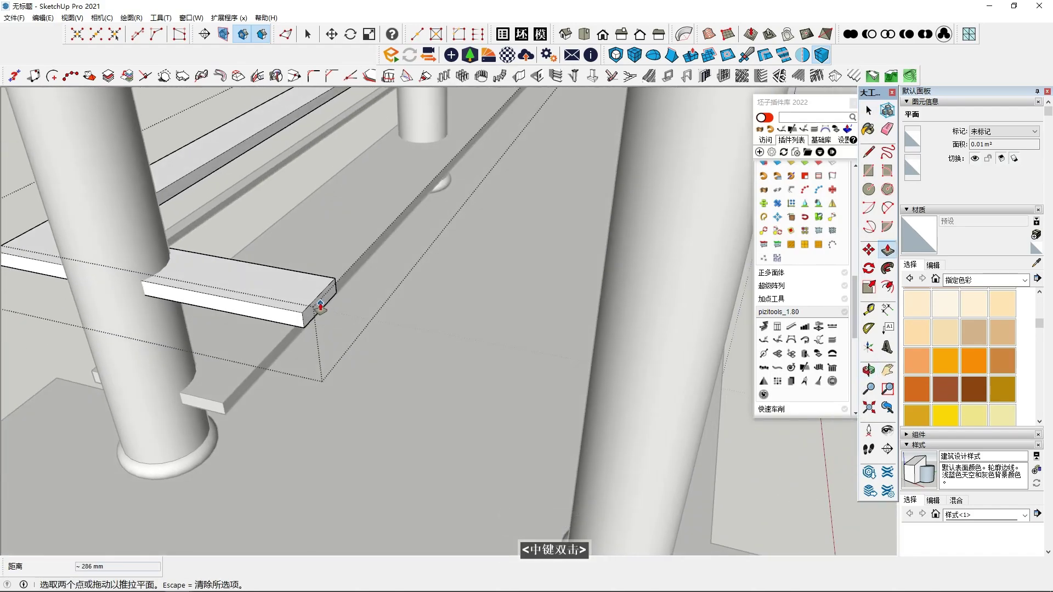
key(Escape)
click(320, 307)
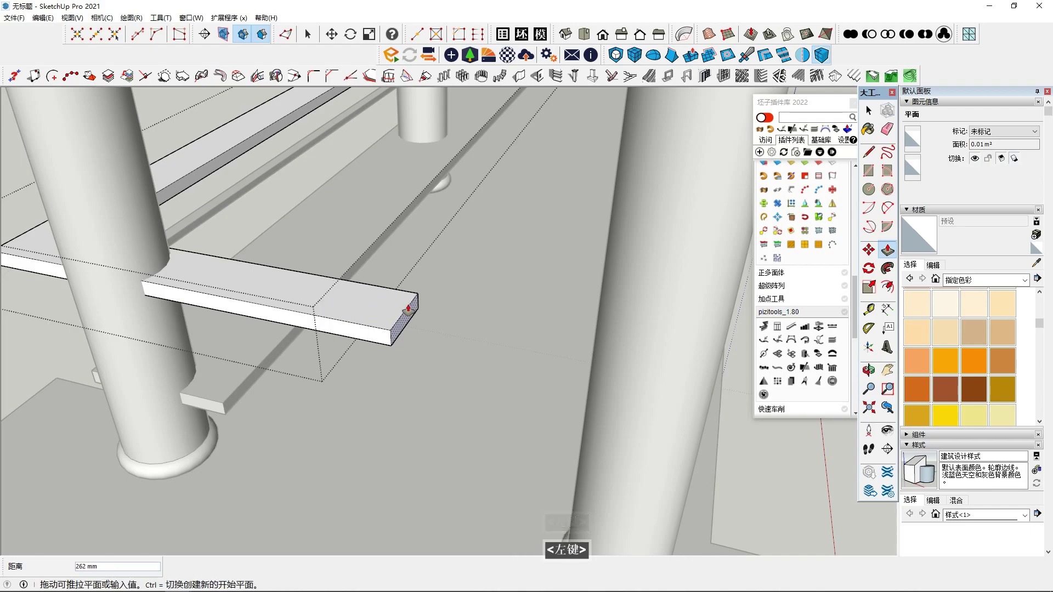
scroll(125, 294, down, 2)
middle_drag(125, 295, 735, 430)
scroll(734, 430, down, 3)
key(space)
scroll(373, 477, down, 1)
shift+middle_drag(458, 476, 795, 335)
click(440, 406)
Draw a vertical rectangle about 128 × 261 mm, locked perpendicular to the red axis, from the corner of the lower rail's end
middle_drag(439, 406, 609, 276)
scroll(583, 327, up, 2)
middle_drag(582, 327, 530, 298)
scroll(512, 276, up, 1)
key(shift+F6)
click(869, 170)
middle_click(457, 250)
scroll(439, 252, up, 3)
middle_drag(411, 266, 407, 351)
click(407, 213)
middle_click(330, 290)
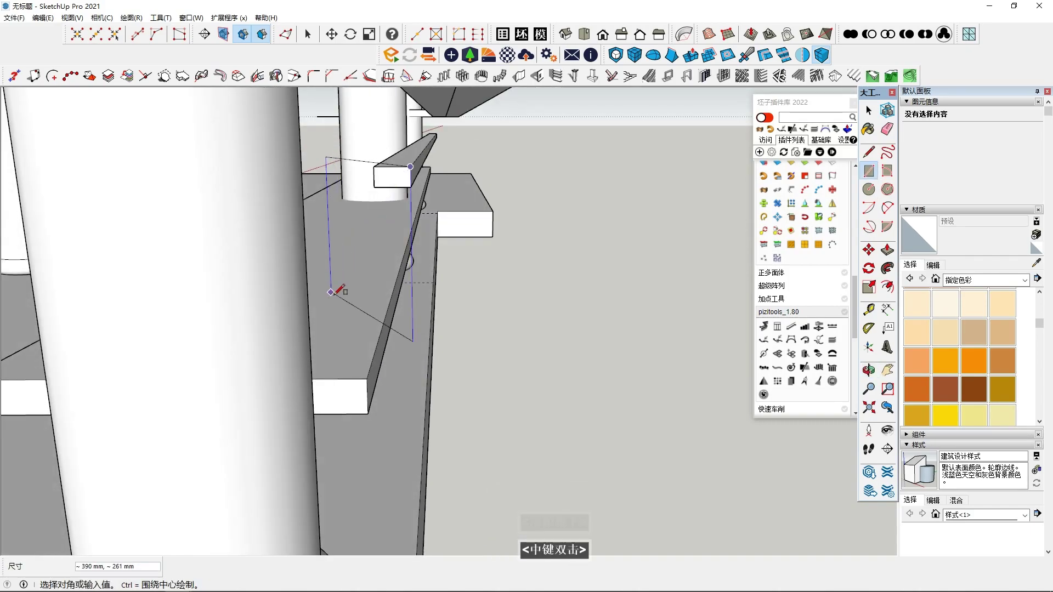
key(Right)
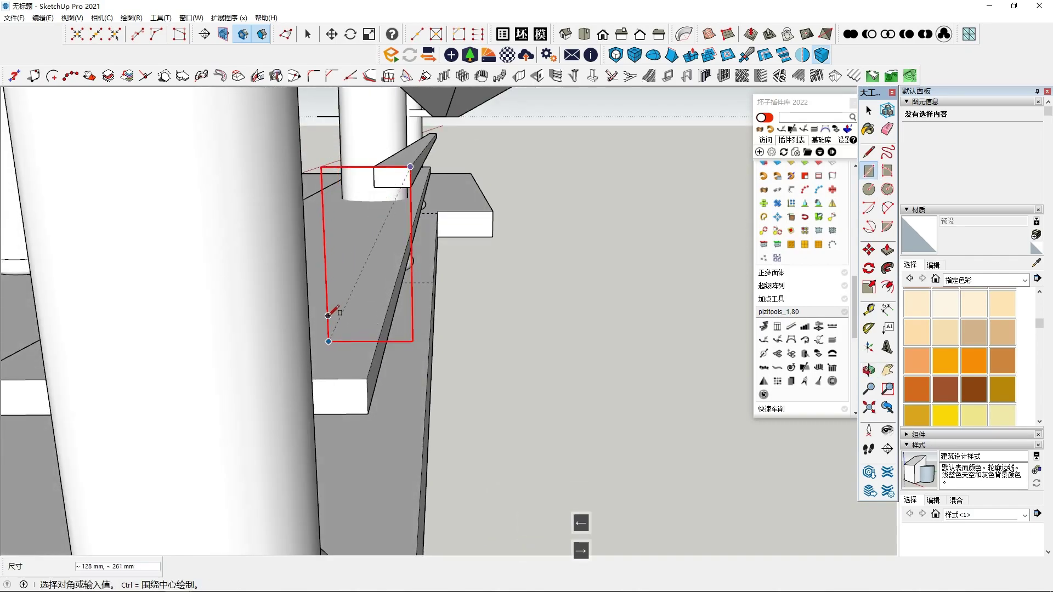
click(329, 314)
Scale the rectangle up by about 1.79 and widen it so it spans from the seat to beyond the top board's edge
key(space)
click(376, 259)
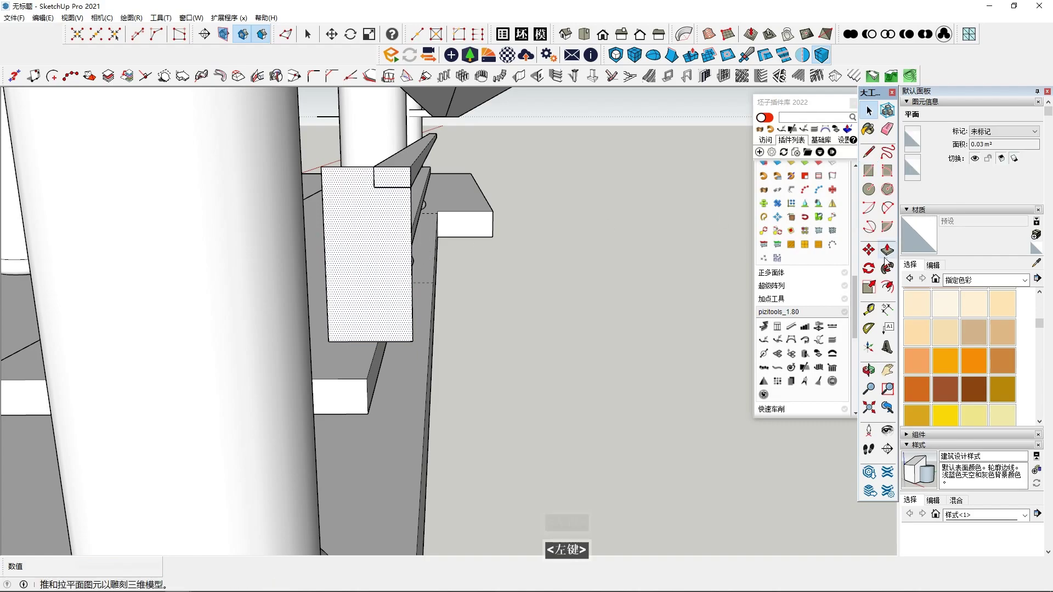
click(868, 285)
shift+middle_drag(463, 146, 446, 164)
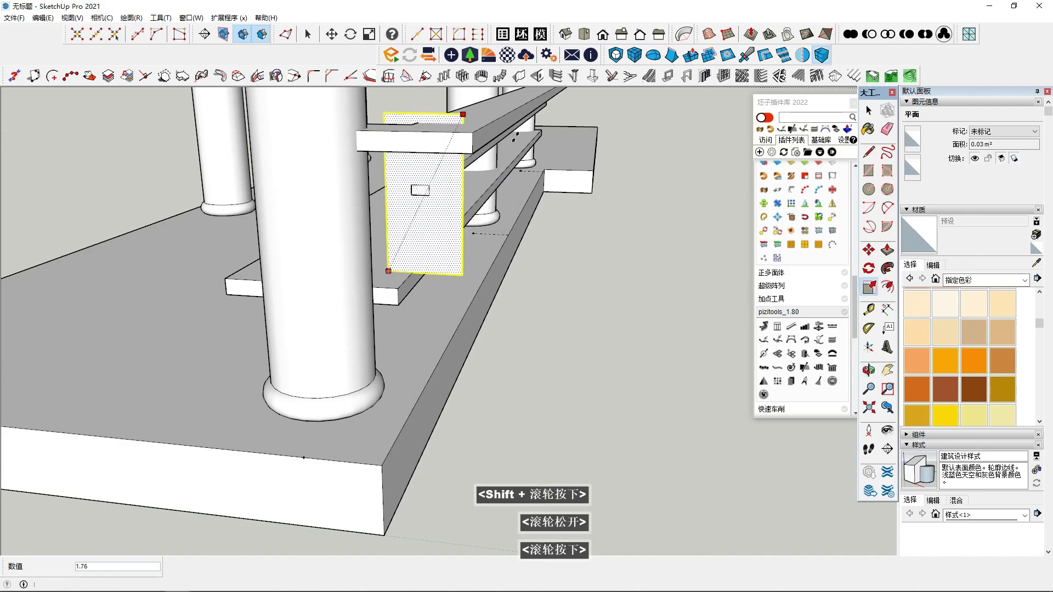
key(shift)
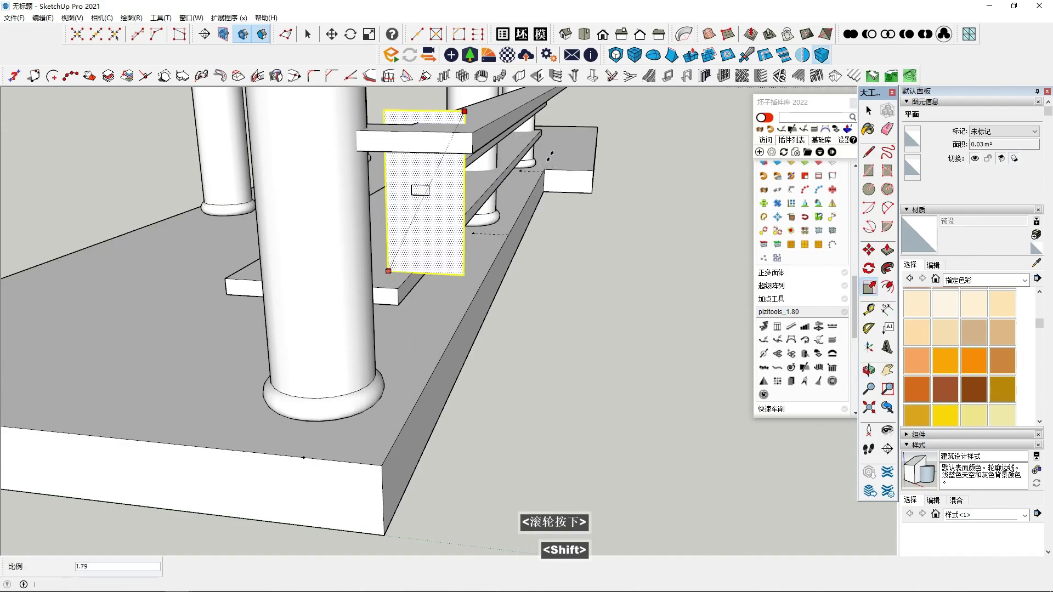
key(ctrl)
click(464, 110)
middle_drag(442, 203, 487, 176)
click(461, 194)
click(495, 195)
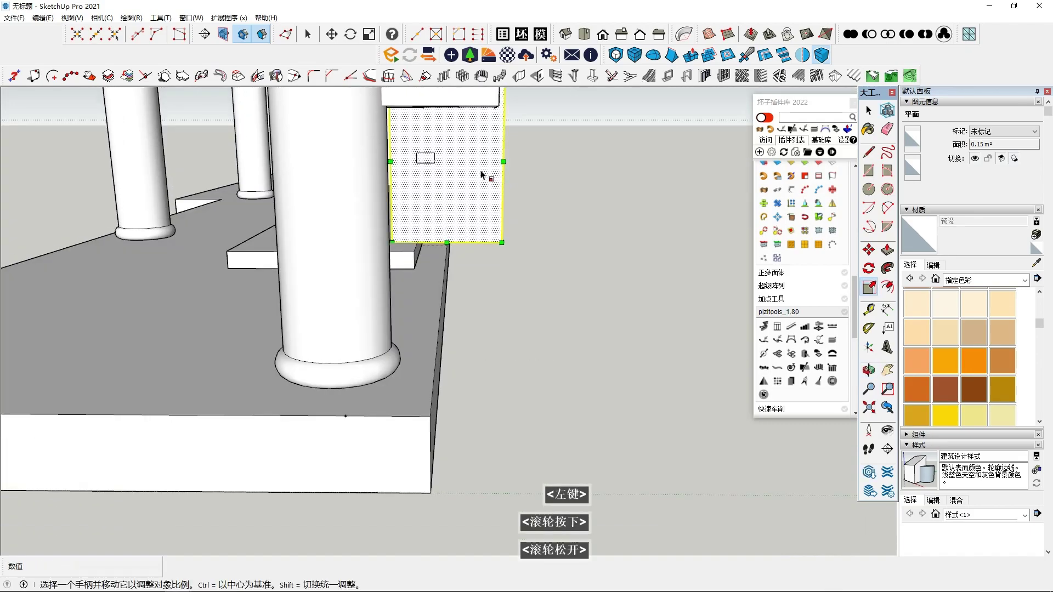
Make the enlarged rectangle a group and delete the leftover path lines beneath the top board
key(space)
click(464, 165)
right_click(464, 169)
click(496, 260)
middle_drag(495, 260, 488, 312)
scroll(495, 277, up, 2)
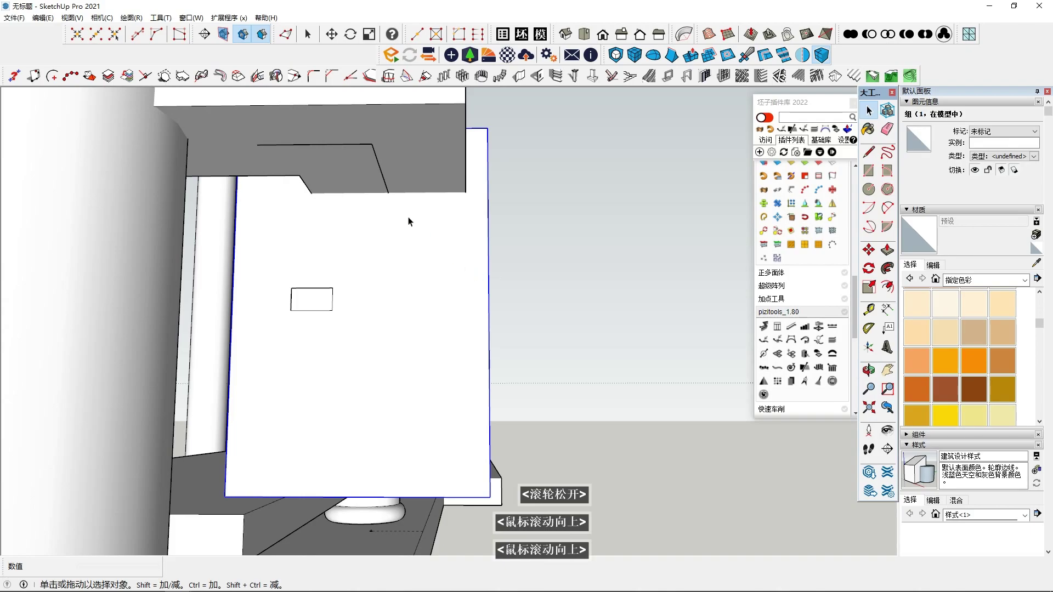
click(385, 184)
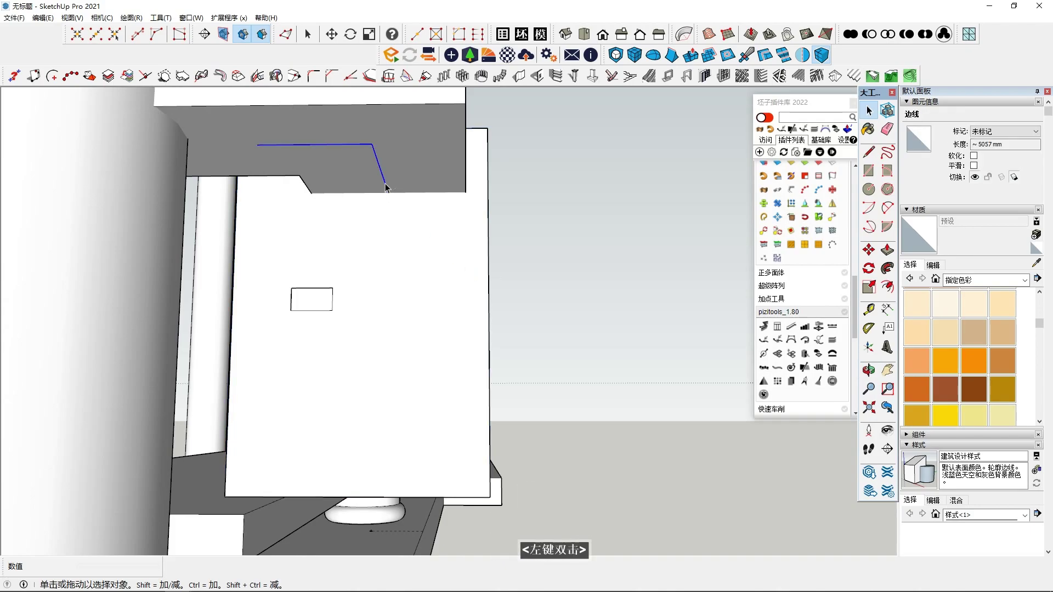
middle_drag(403, 276, 408, 292)
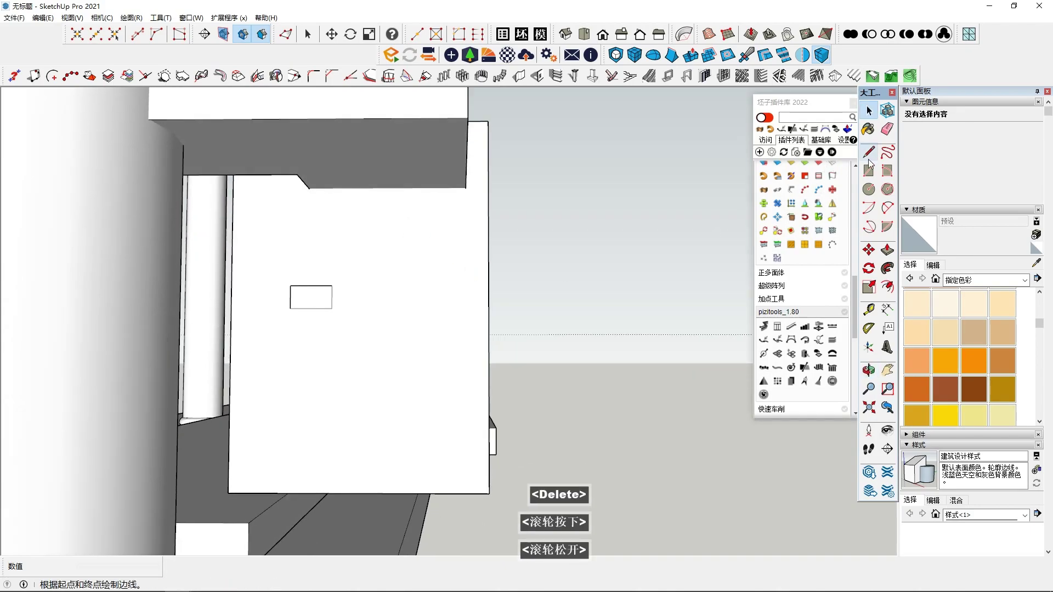
Start a Classic Bezier curve at the top board's underside and try its end point at the rectangle's lower inner corner
scroll(833, 151, up, 3)
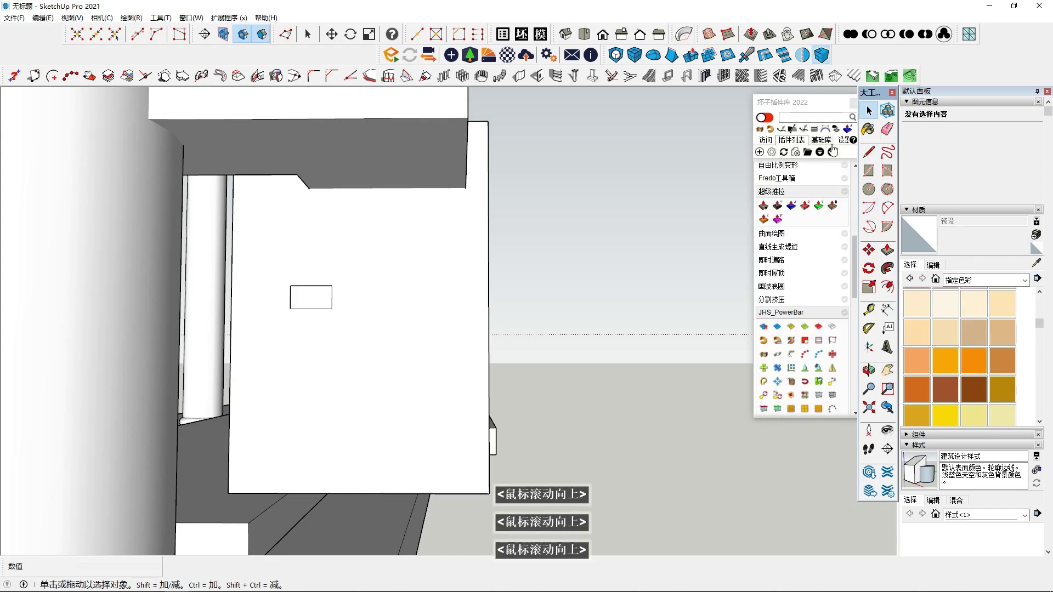
shift+middle_click(437, 179)
shift+middle_click(437, 179)
mouse_move(437, 179)
middle_down()
mouse_move(357, 324)
mouse_move(440, 217)
mouse_move(444, 181)
middle_up()
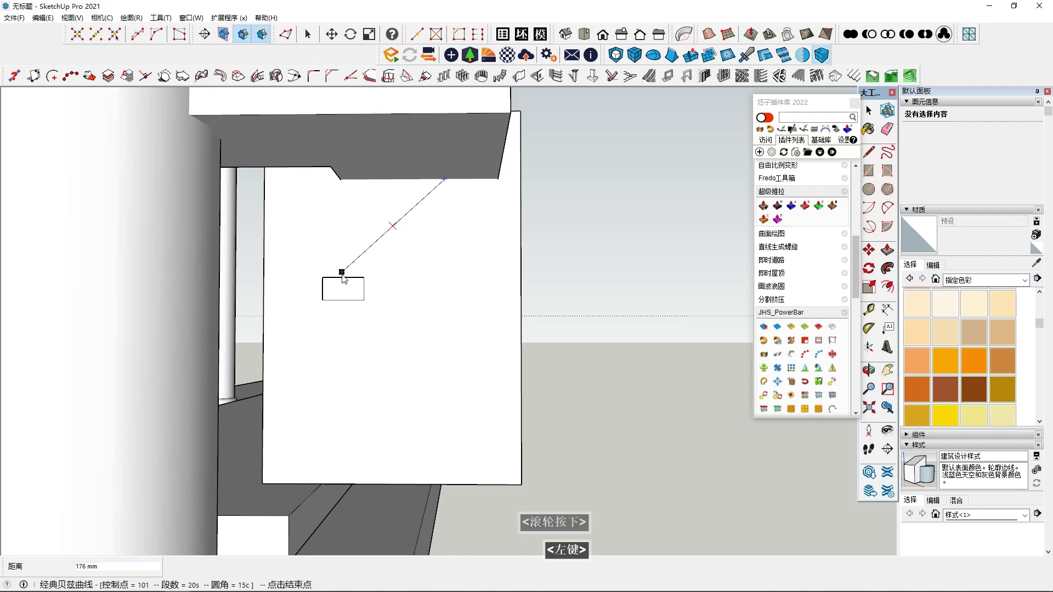
middle_drag(291, 403, 323, 359)
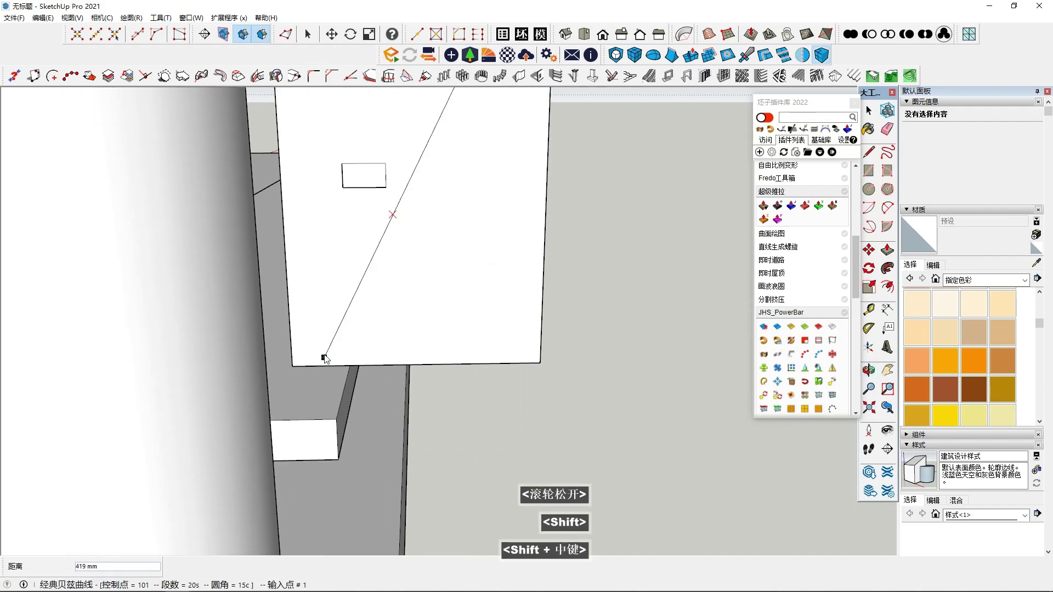
click(299, 367)
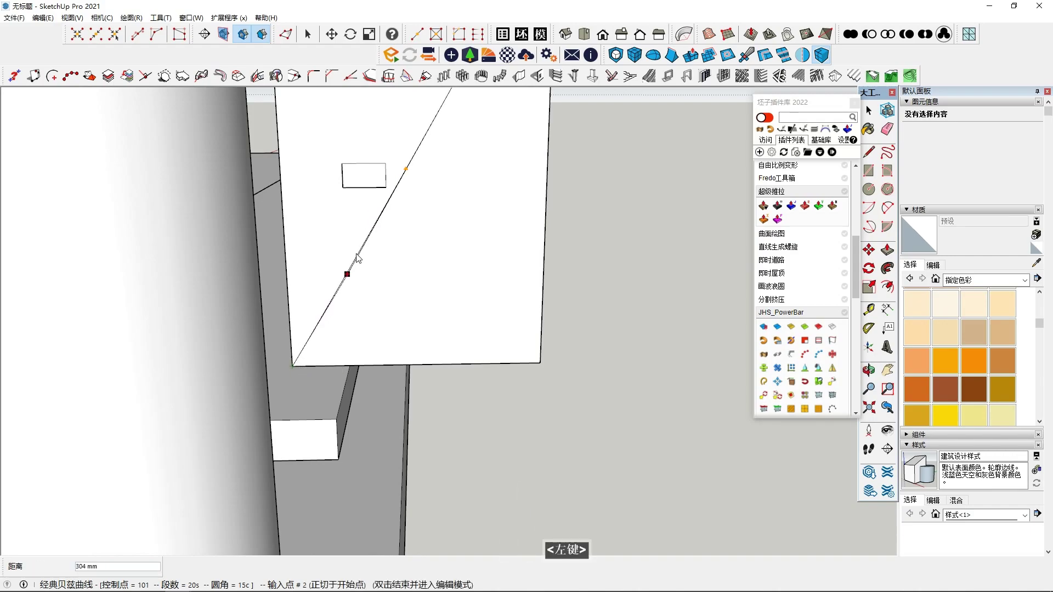
key(Escape)
middle_drag(325, 207, 352, 167)
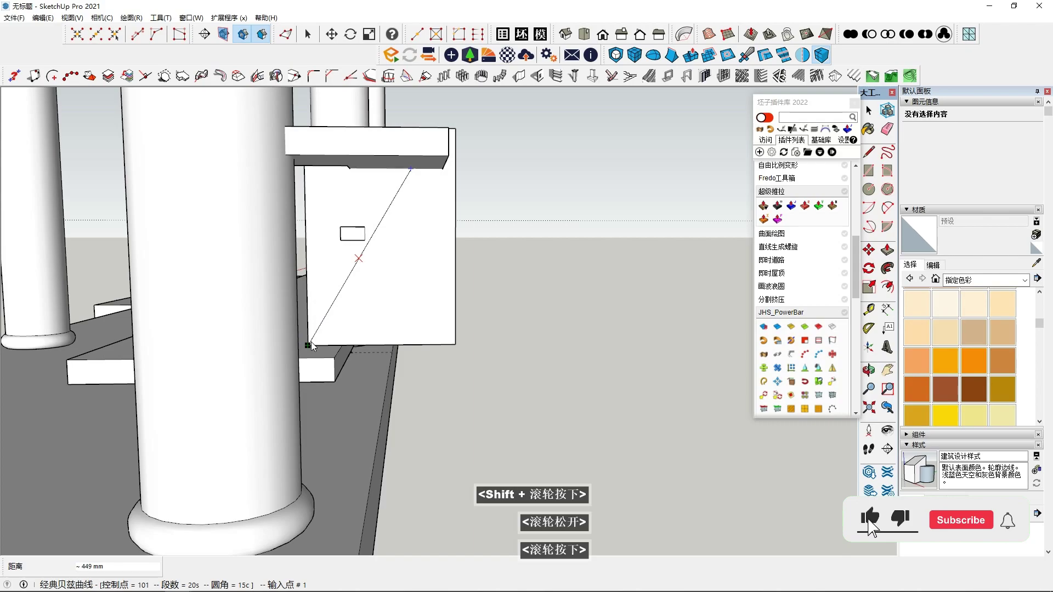
click(333, 317)
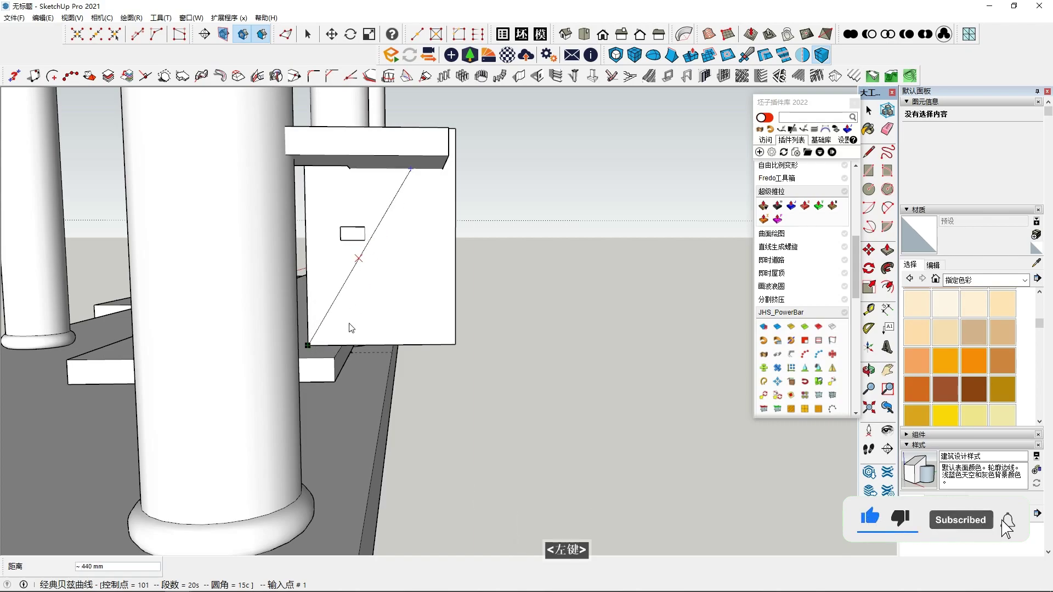
Complete the Bezier curve to the rectangle's lower inner corner, bowed outward by one control point and about 460 mm long
scroll(328, 339, up, 2)
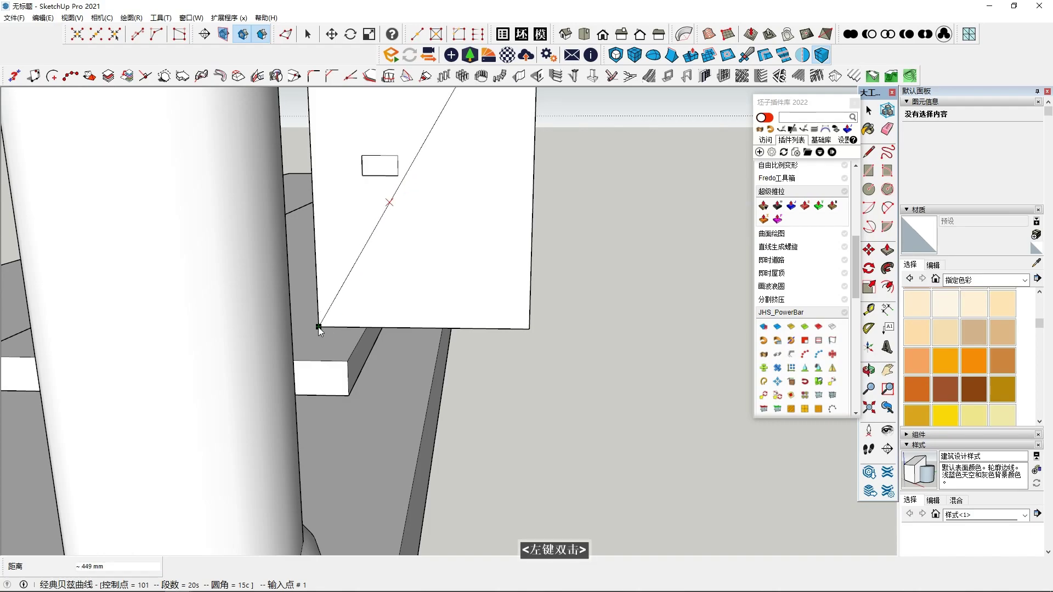
scroll(319, 329, down, 2)
scroll(360, 266, up, 5)
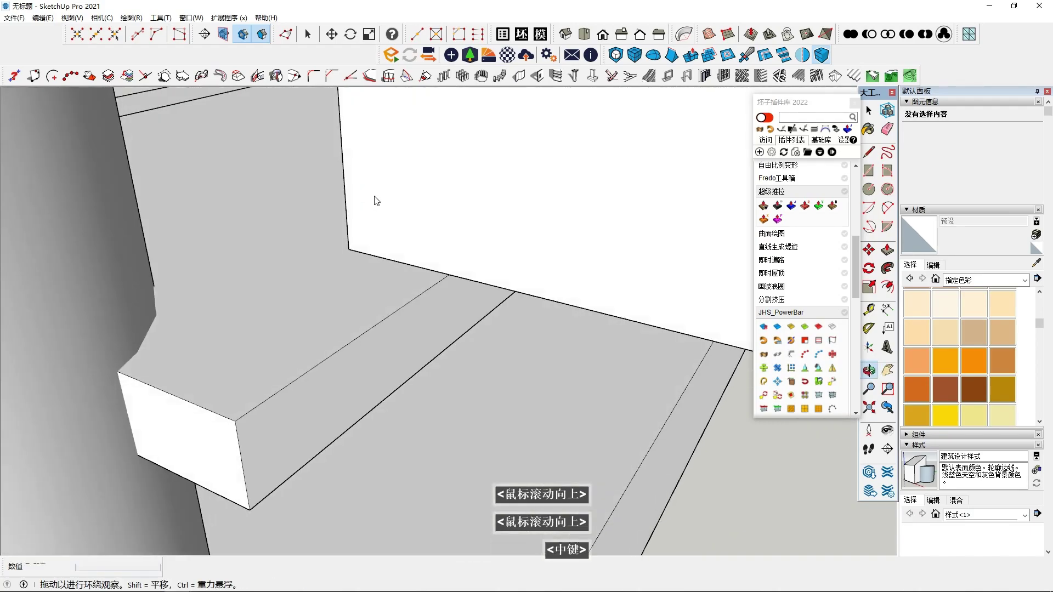
scroll(446, 216, down, 2)
shift+middle_drag(446, 216, 369, 332)
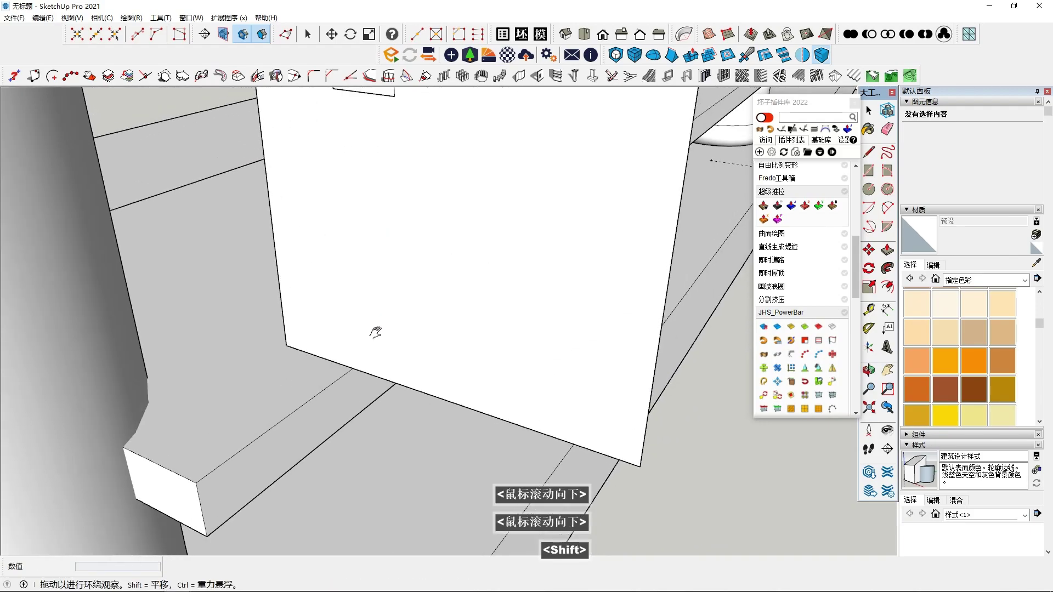
scroll(417, 263, down, 2)
shift+middle_drag(482, 192, 430, 223)
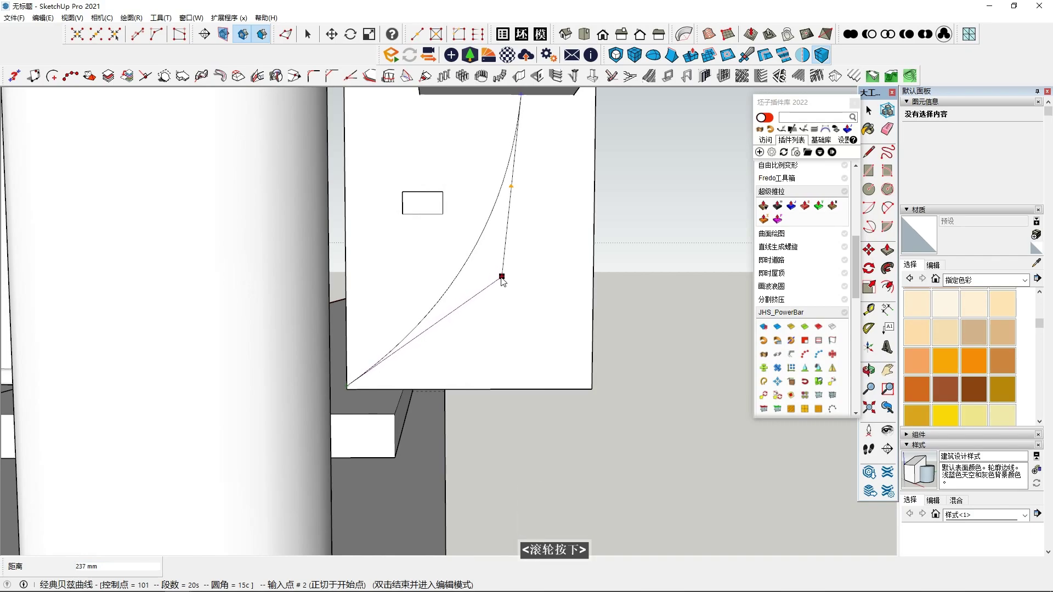
double_click(503, 280)
Delete the rectangle group that served as the drawing plane for the curve
middle_click(540, 285)
middle_click(540, 284)
key(Delete)
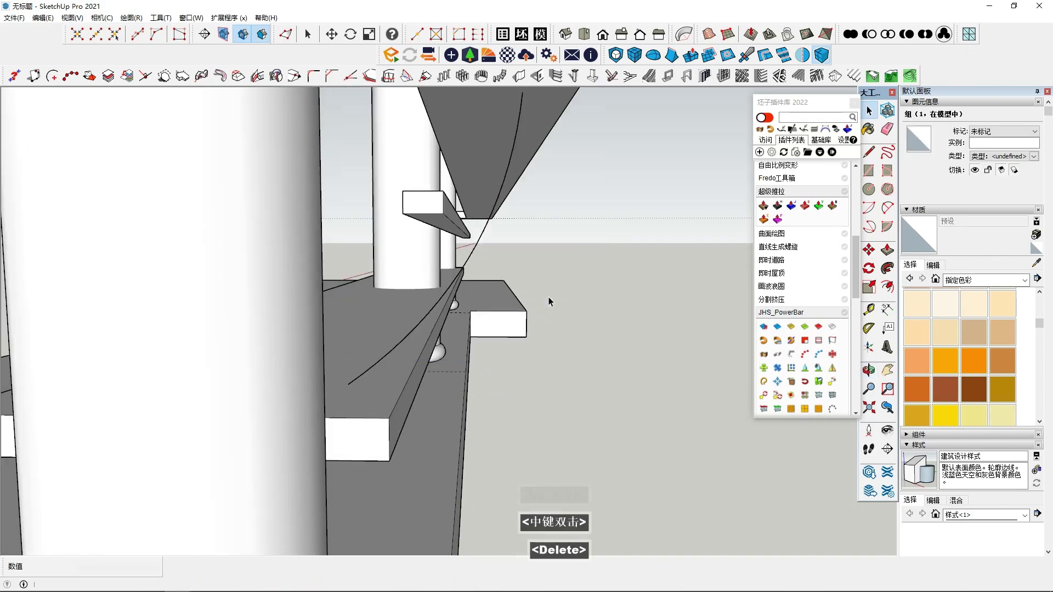
scroll(483, 233, down, 3)
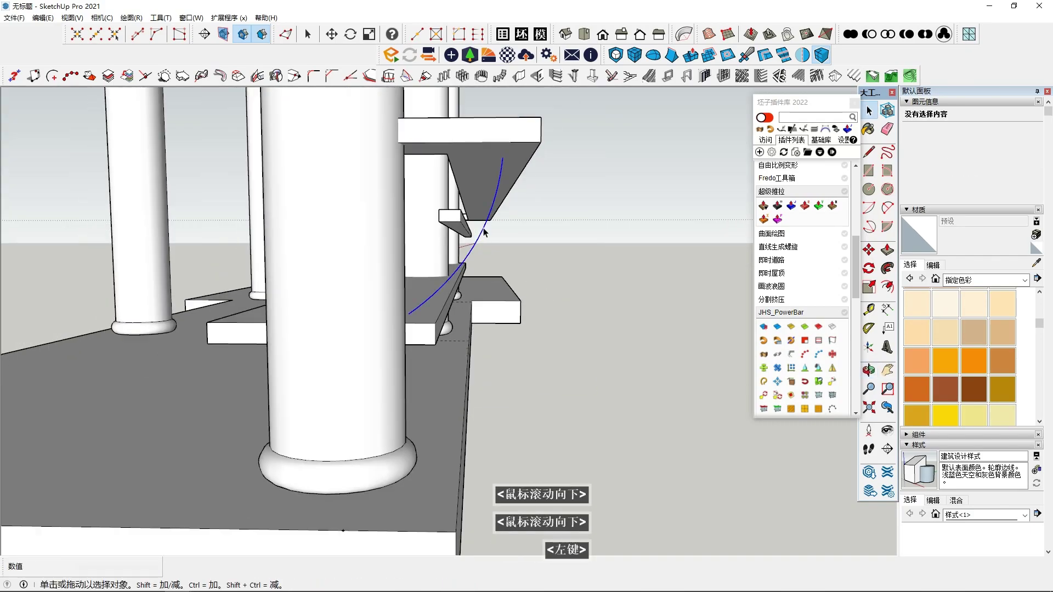
Move the Bezier curve along the green axis beneath the top board, toward the inner side of the bench
click(484, 232)
key(m)
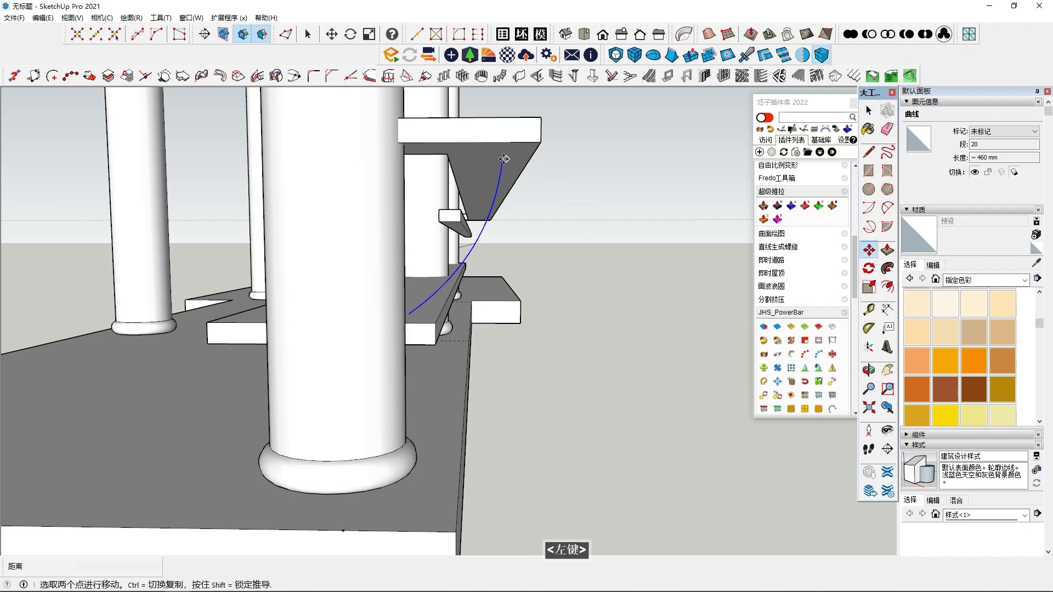
click(505, 159)
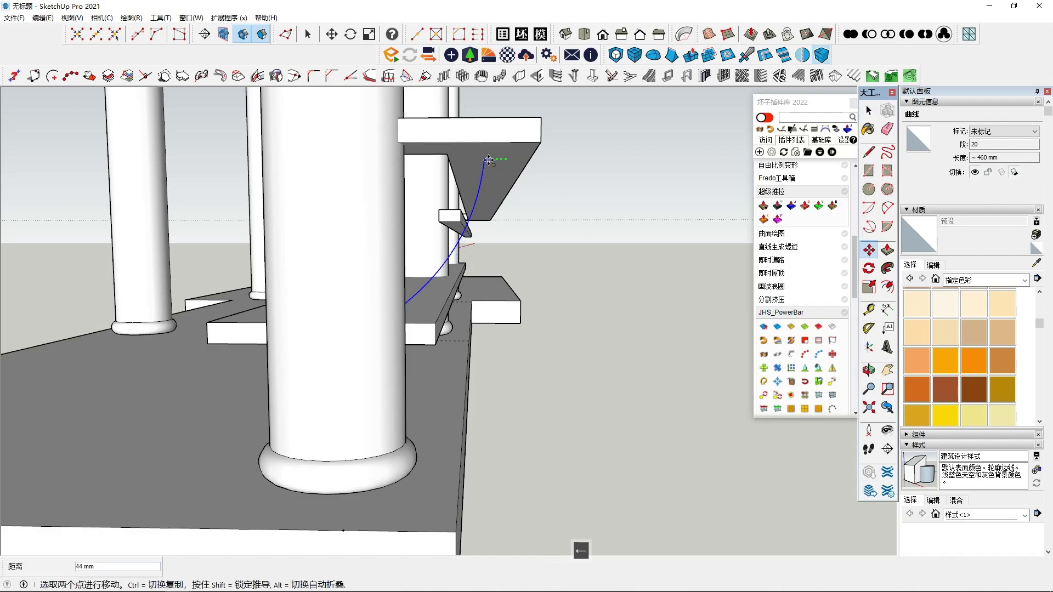
middle_drag(467, 159, 536, 312)
scroll(343, 325, up, 1)
scroll(641, 290, down, 4)
middle_drag(641, 289, 731, 276)
scroll(544, 287, up, 1)
scroll(653, 307, up, 2)
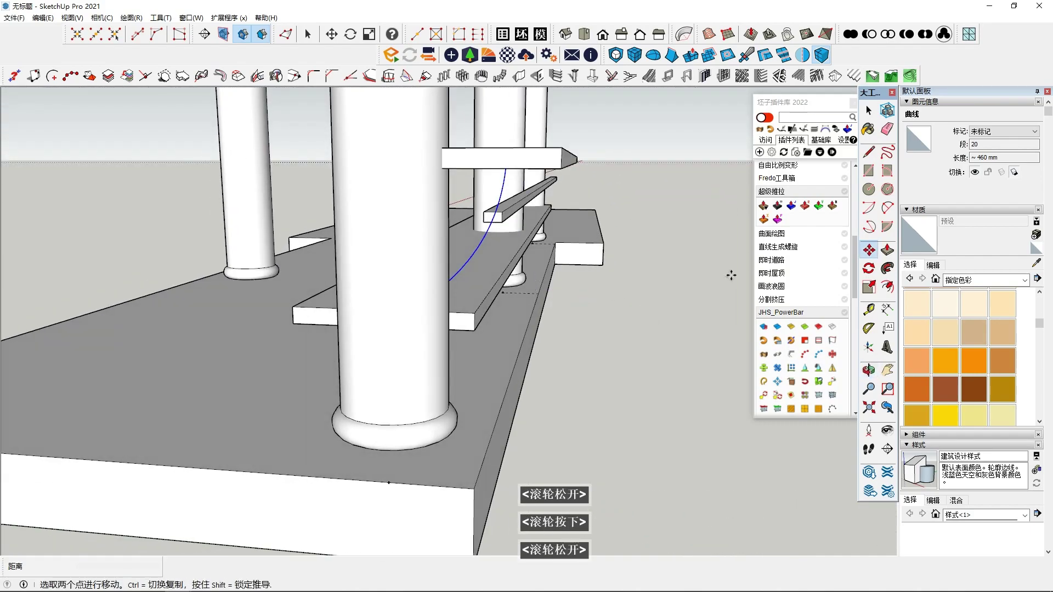
Extrude a 50 x 50 mm rectangle along the Bezier curve with bottom-midpoint alignment and delete the leftover path curve
click(764, 353)
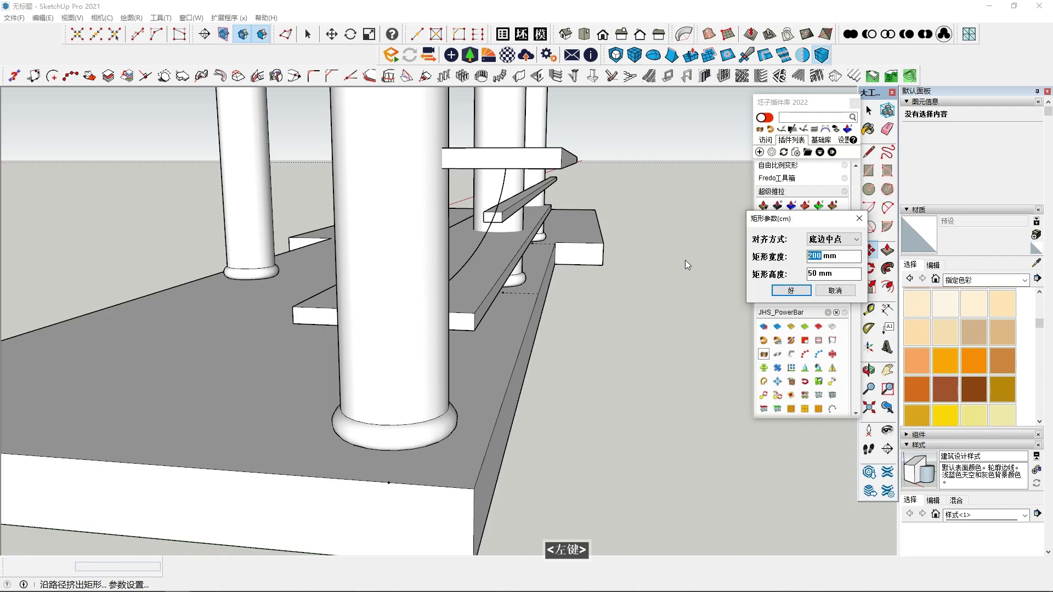
text(50)
click(784, 291)
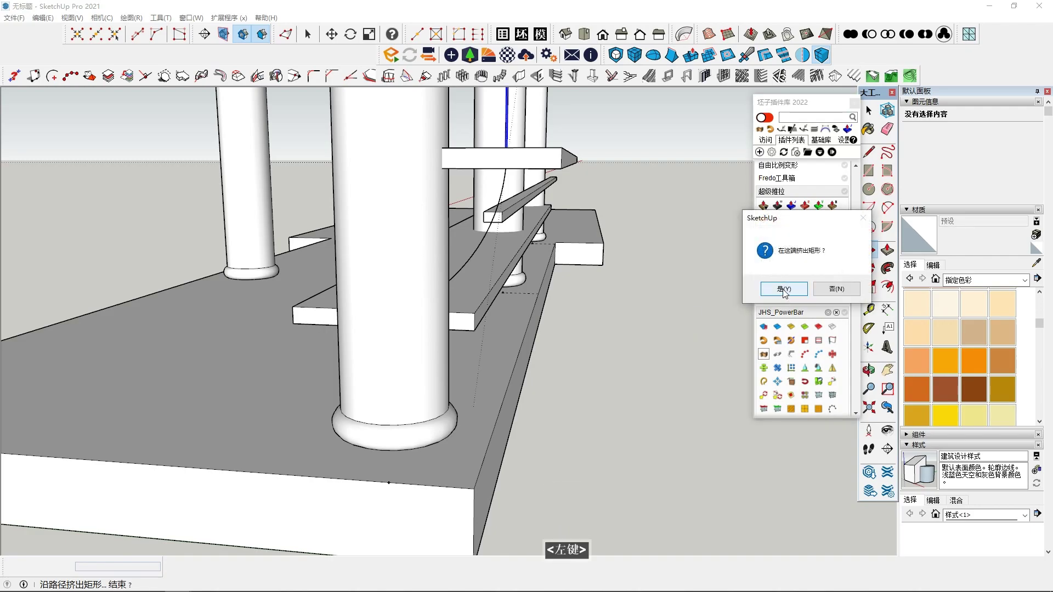
click(784, 290)
middle_drag(621, 296, 545, 310)
scroll(498, 275, up, 1)
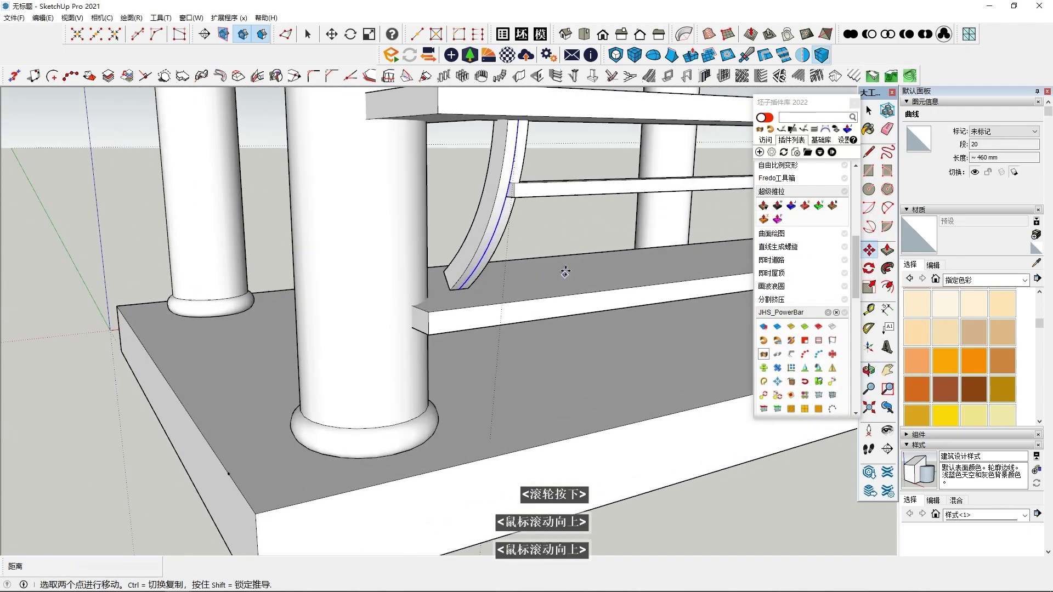
scroll(509, 242, down, 2)
scroll(511, 284, down, 2)
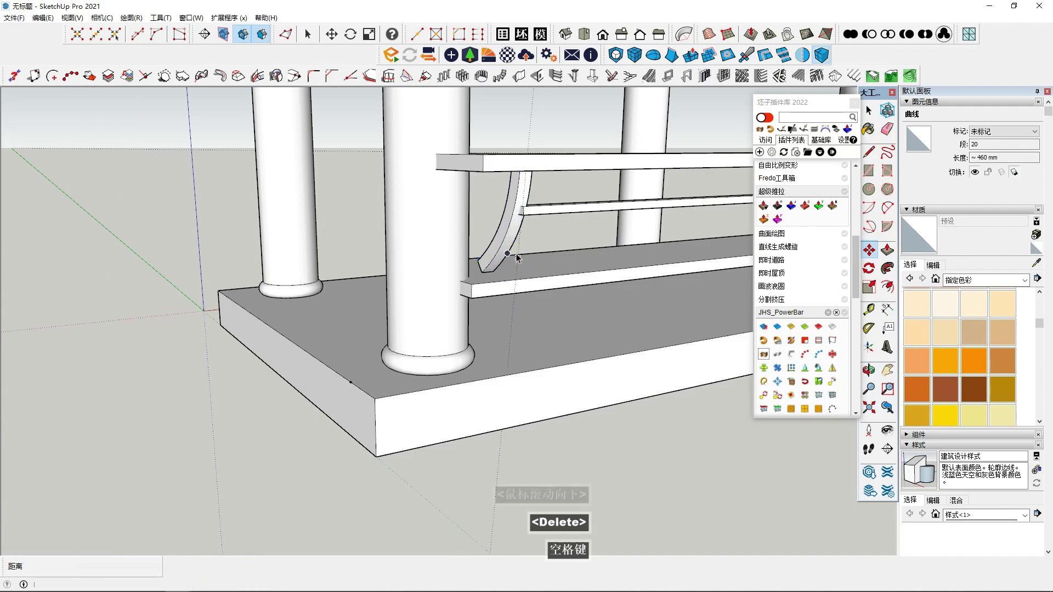
Move the curved support group along the green axis to line it up with the back rail
middle_drag(511, 284, 543, 231)
click(868, 250)
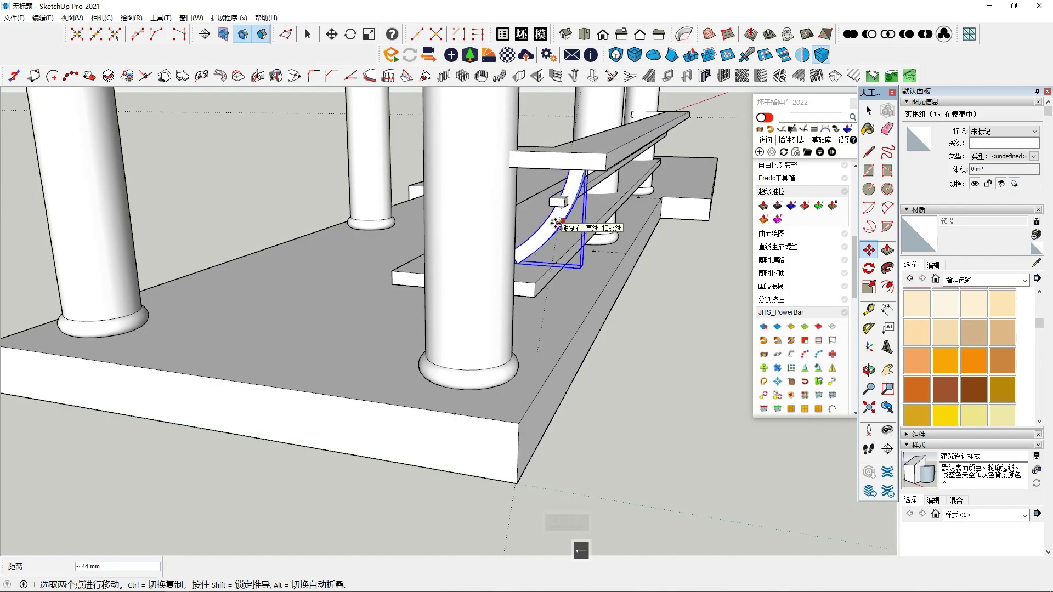
scroll(554, 222, up, 2)
middle_drag(552, 229, 550, 285)
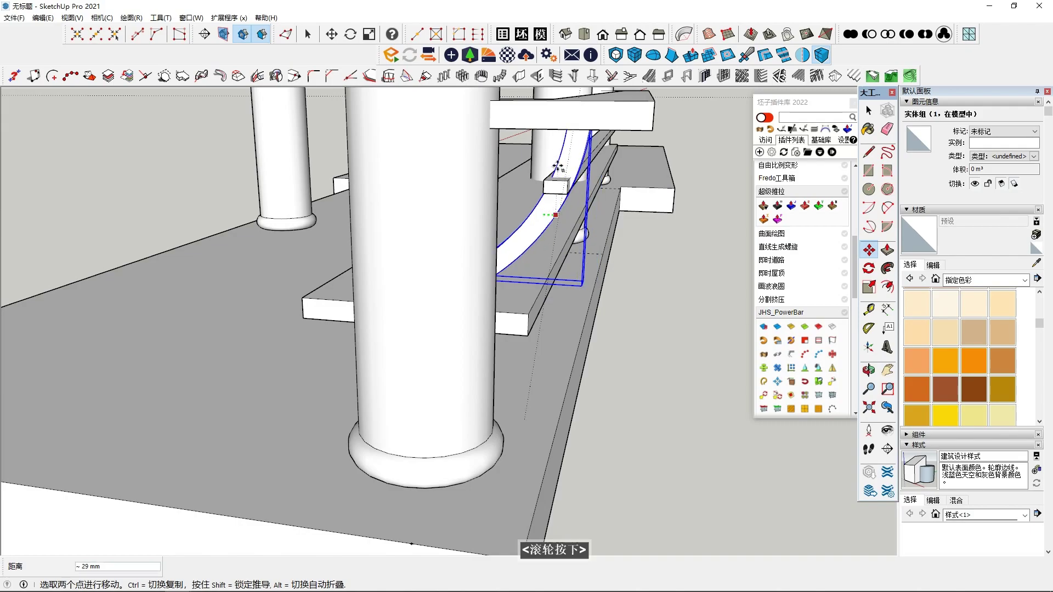
middle_drag(556, 166, 570, 318)
scroll(570, 318, down, 2)
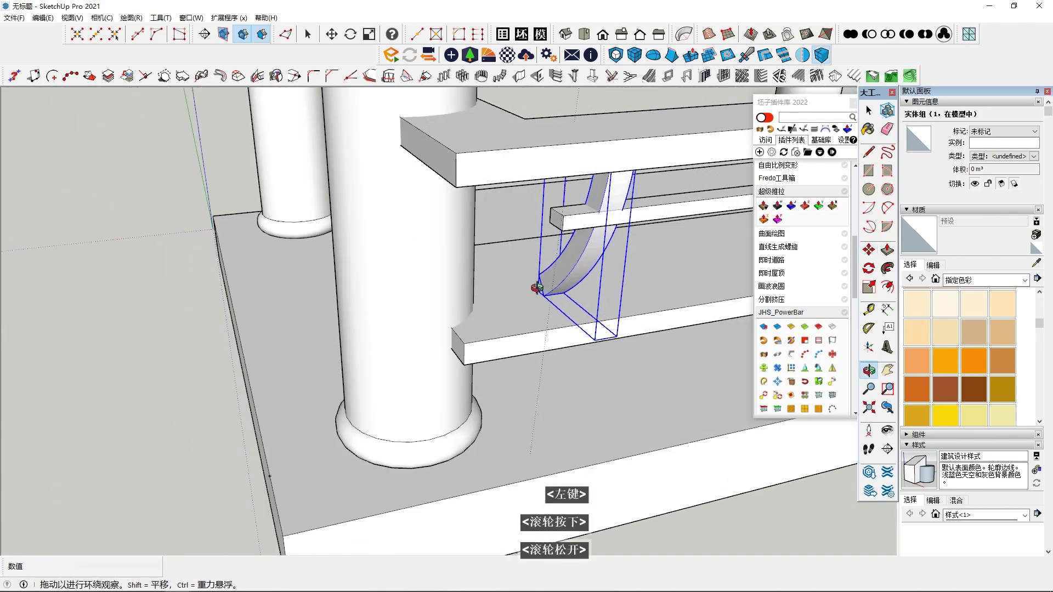
Copy the curved support to the far end of the bench and divide the distance into 10 equal intervals of supports
scroll(572, 324, down, 1)
key(ctrl)
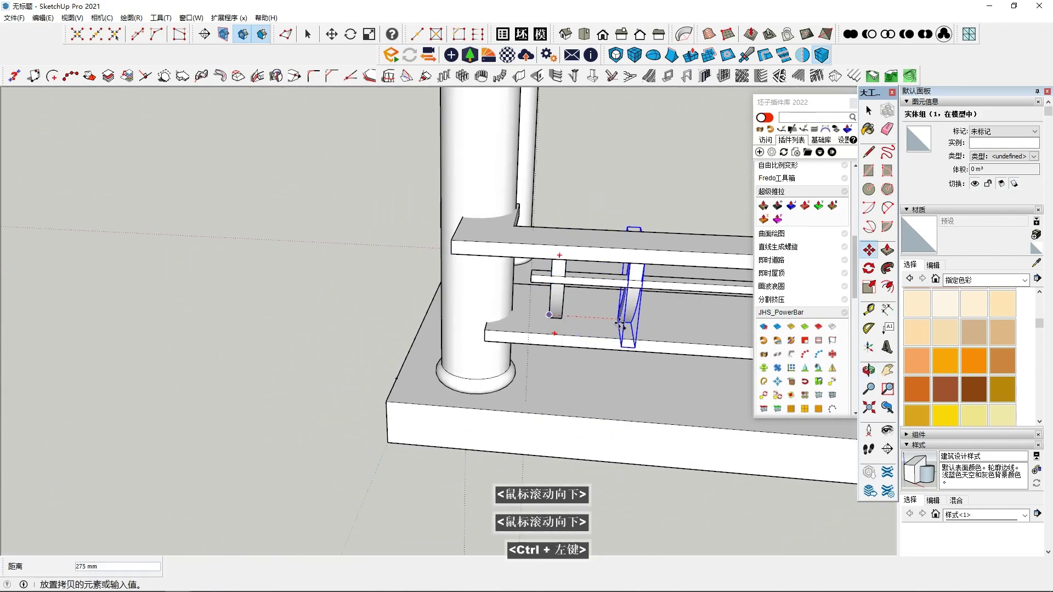
scroll(575, 324, down, 3)
key(shift)
shift+middle_drag(608, 335, 509, 299)
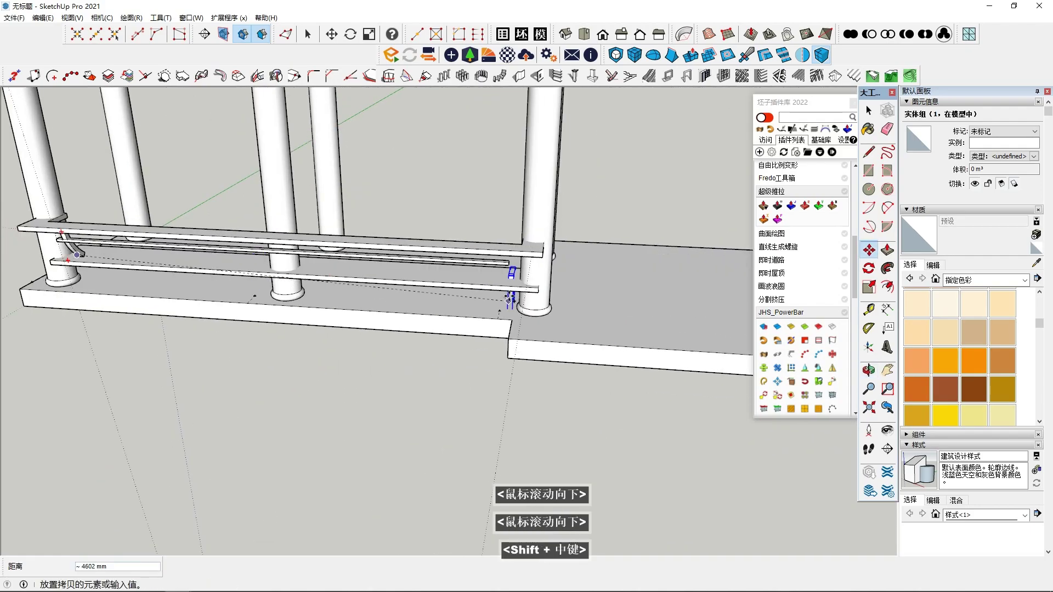
scroll(500, 286, up, 3)
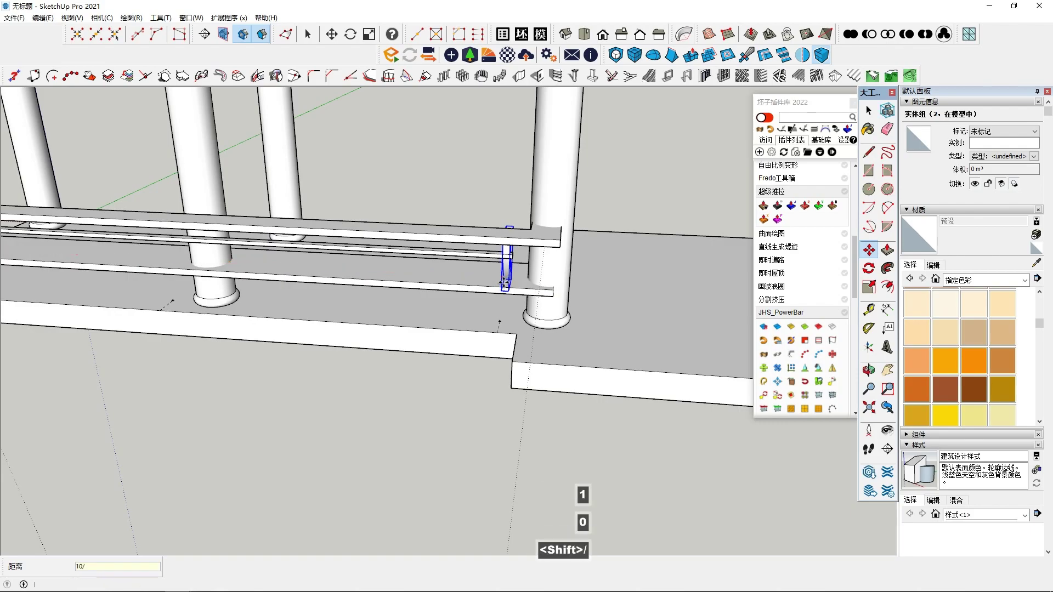
key(Return)
key(space)
middle_drag(505, 282, 516, 340)
scroll(532, 323, down, 2)
middle_drag(538, 296, 271, 502)
scroll(544, 301, down, 2)
scroll(545, 301, up, 1)
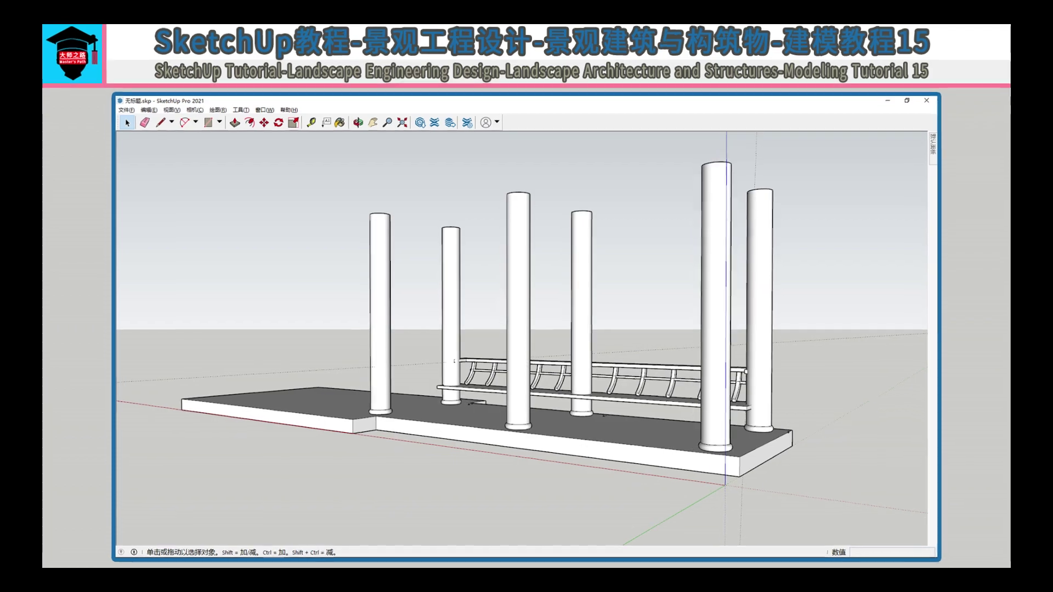